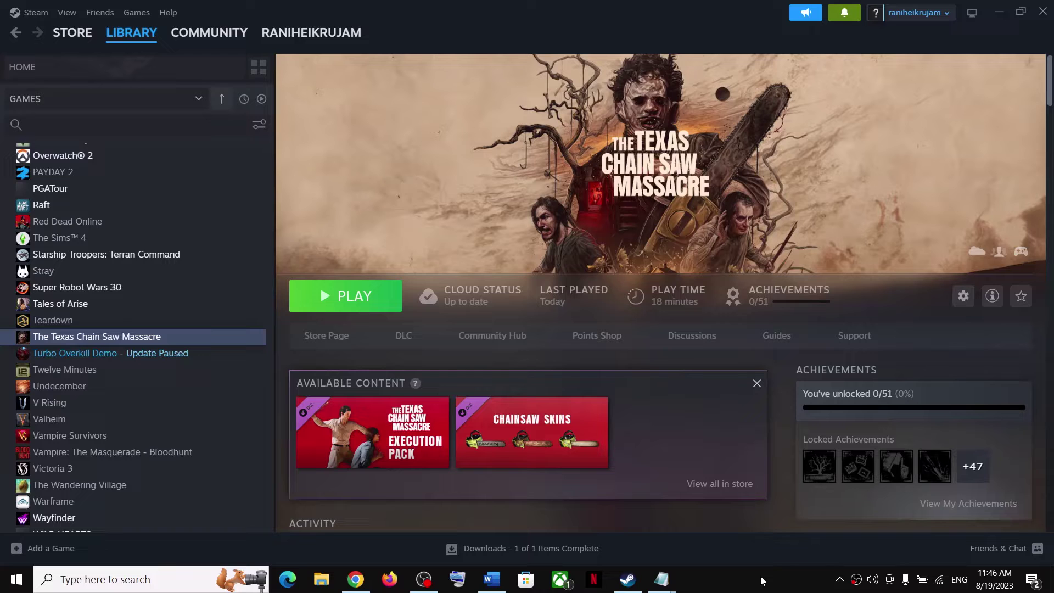
Switch to the Word troubleshooting notes, highlight the line "Restart the game", and minimize the document.
{"action": "left_click", "coordinate": [491, 579]}
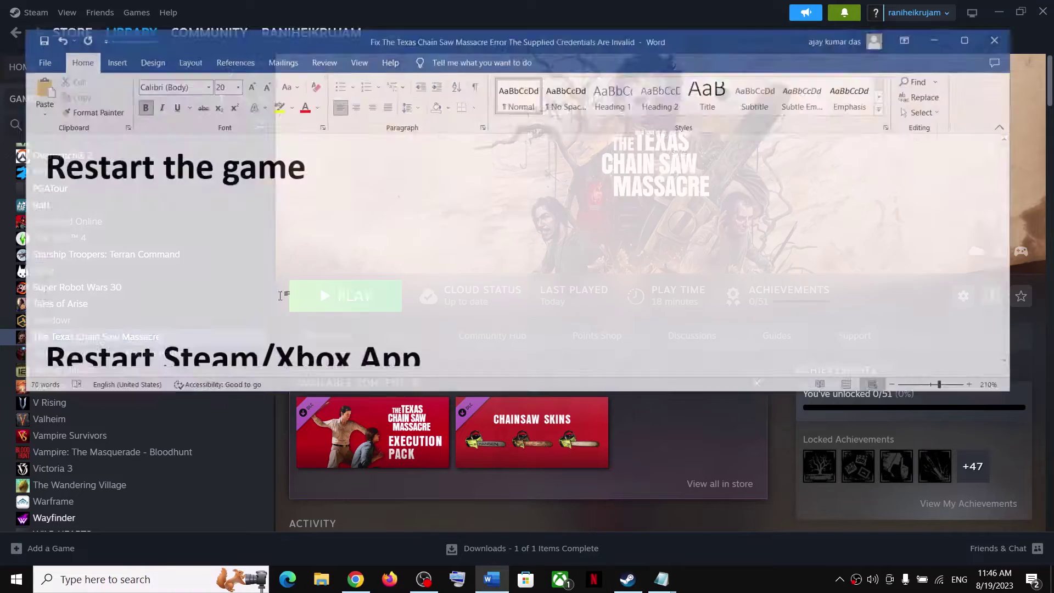
{"action": "left_click_drag", "start_coordinate": [71, 139], "coordinate": [411, 148]}
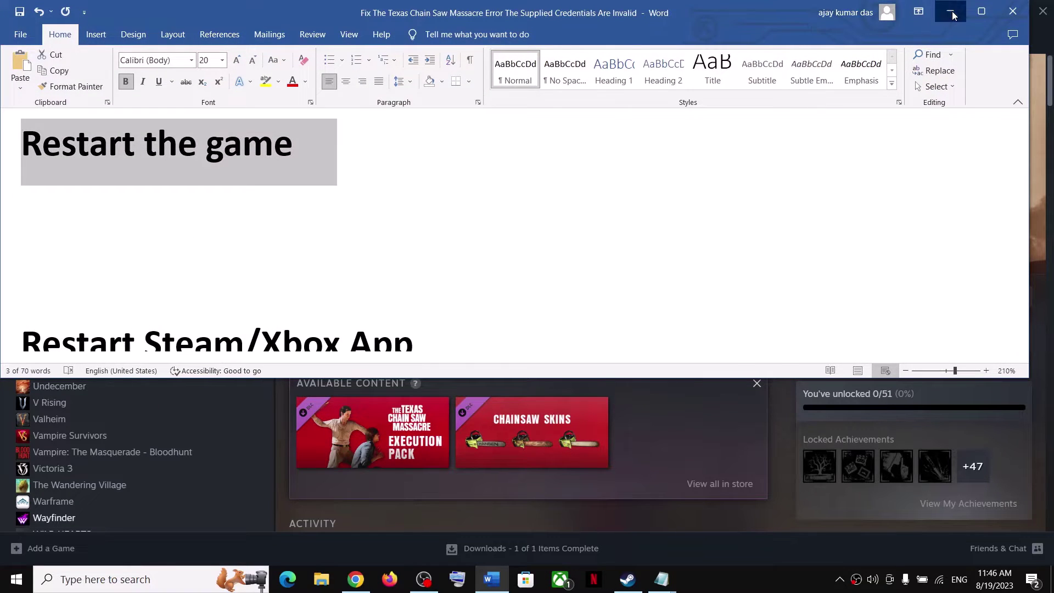
{"action": "left_click", "coordinate": [951, 12]}
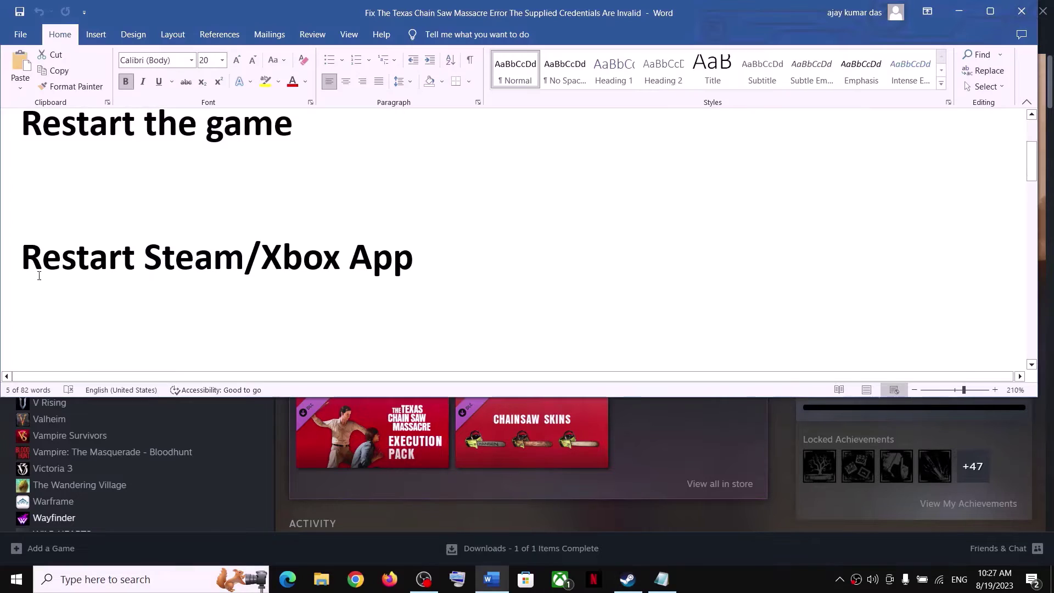
Highlight "Restart Steam/Xbox App" in the Word notes, then view Steam's client commands including Exit without choosing one.
{"action": "left_click_drag", "start_coordinate": [27, 258], "coordinate": [430, 262]}
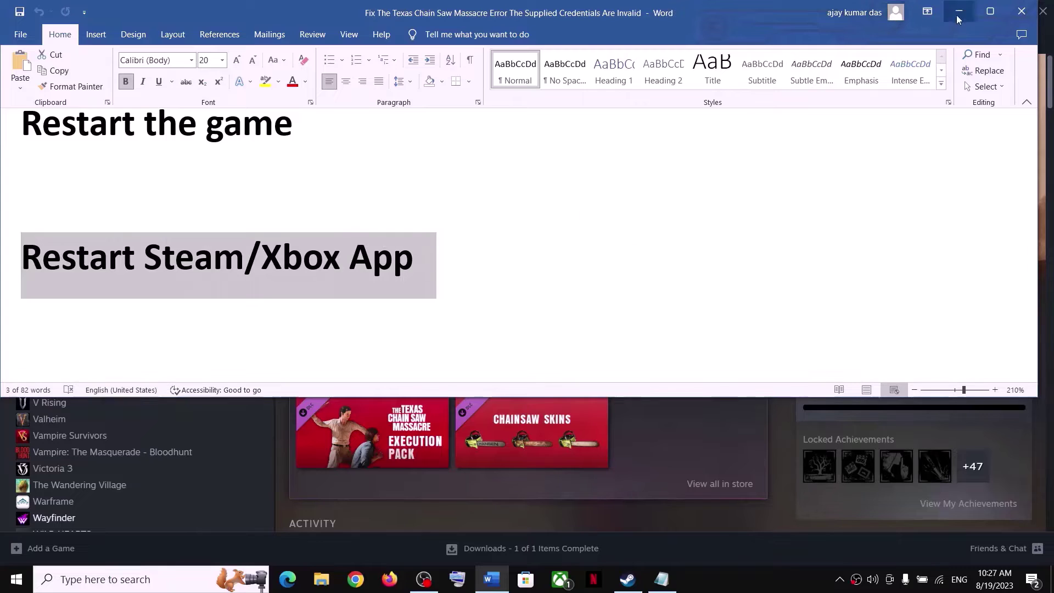
{"action": "left_click", "coordinate": [956, 13]}
{"action": "left_click", "coordinate": [34, 12]}
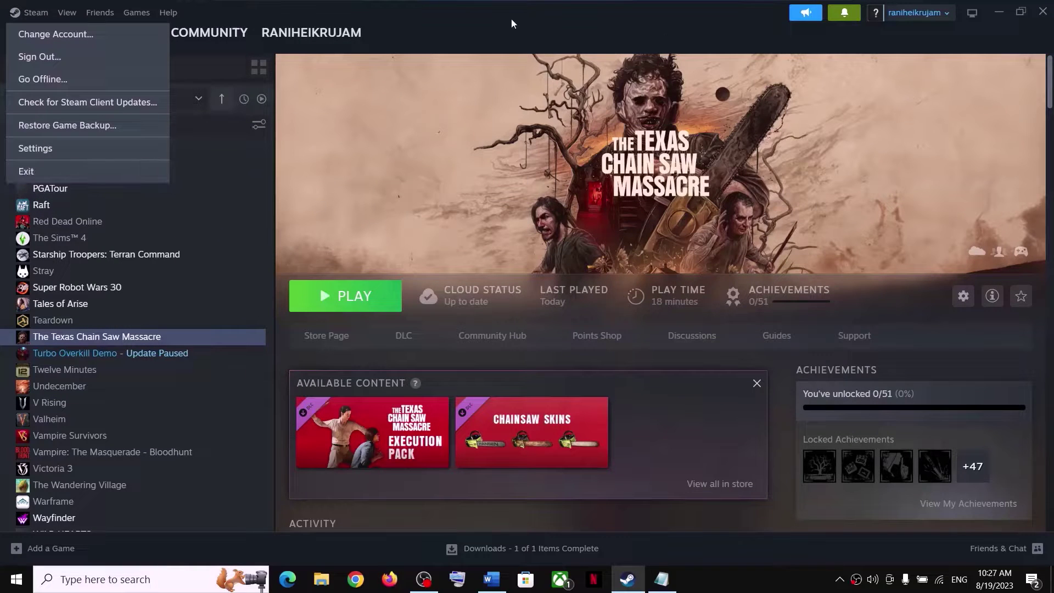
{"action": "left_click", "coordinate": [723, 163]}
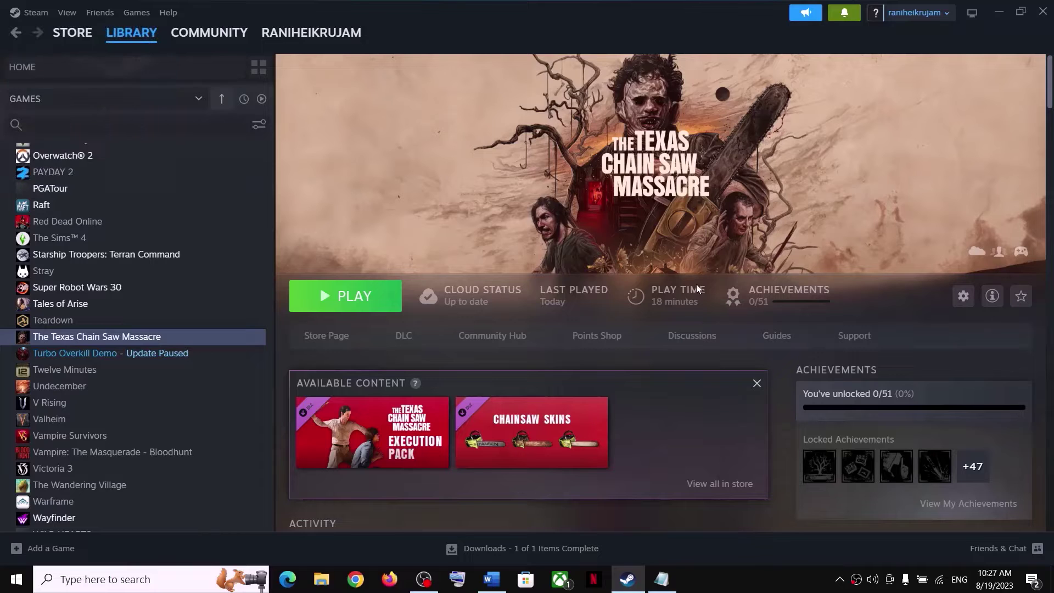
View the Quit option of the Xbox app running in the background, then dismiss it.
{"action": "left_click", "coordinate": [840, 579]}
{"action": "right_click", "coordinate": [840, 552]}
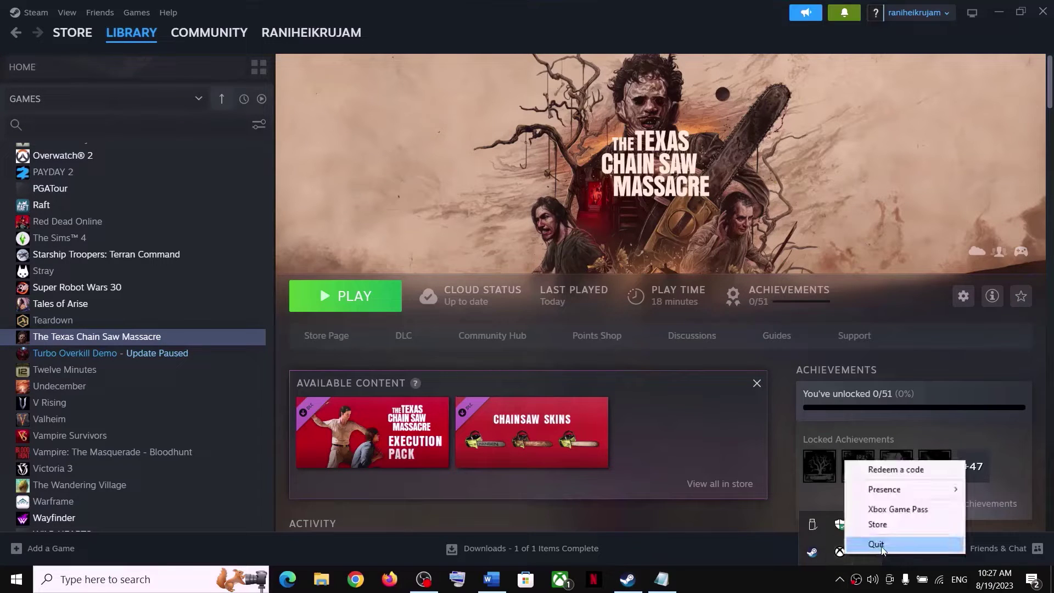
{"action": "left_click", "coordinate": [763, 584]}
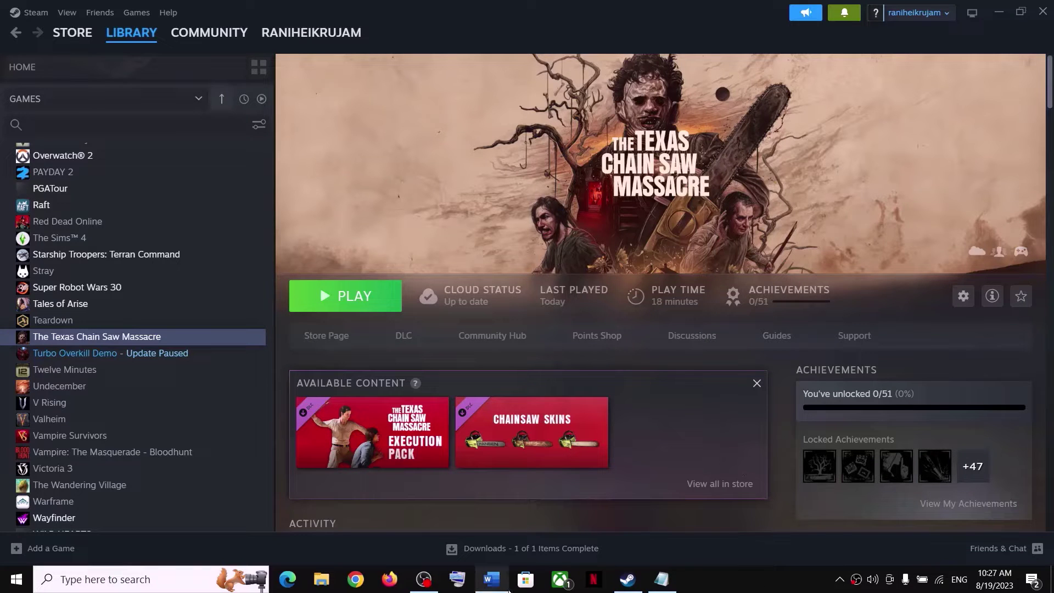
Return to the Word notes, highlight the line "Restart PC", and minimize the document.
{"action": "left_click", "coordinate": [504, 585]}
{"action": "scroll", "coordinate": [297, 288], "scroll_direction": "down", "scroll_amount": 3}
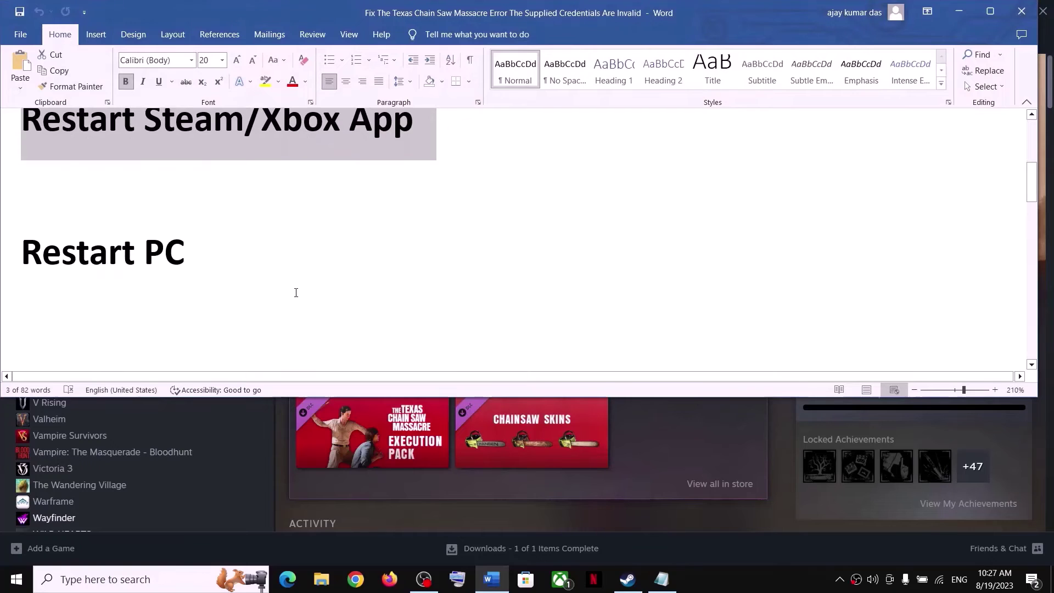
{"action": "triple_click", "coordinate": [43, 244]}
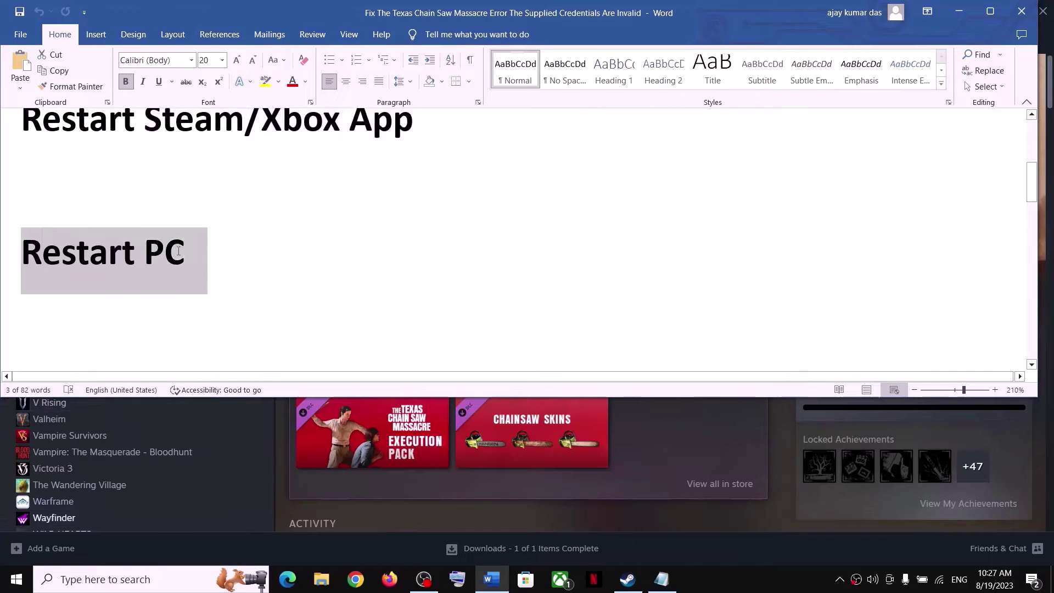
{"action": "left_click", "coordinate": [956, 13]}
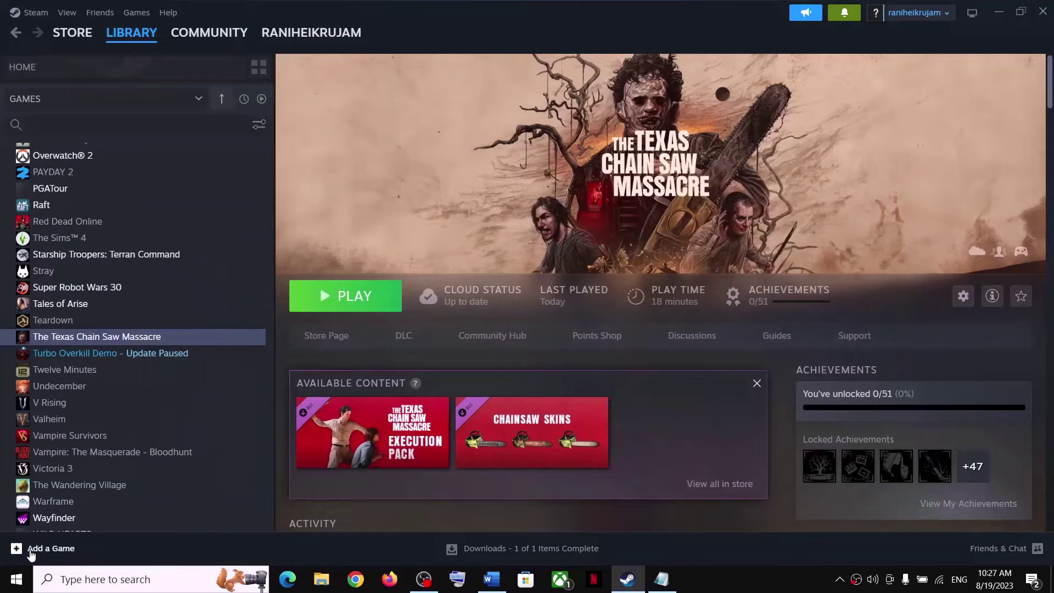
View the Windows power options for restarting the PC, then dismiss them without choosing any.
{"action": "left_click", "coordinate": [13, 579]}
{"action": "mouse_move", "coordinate": [5, 558]}
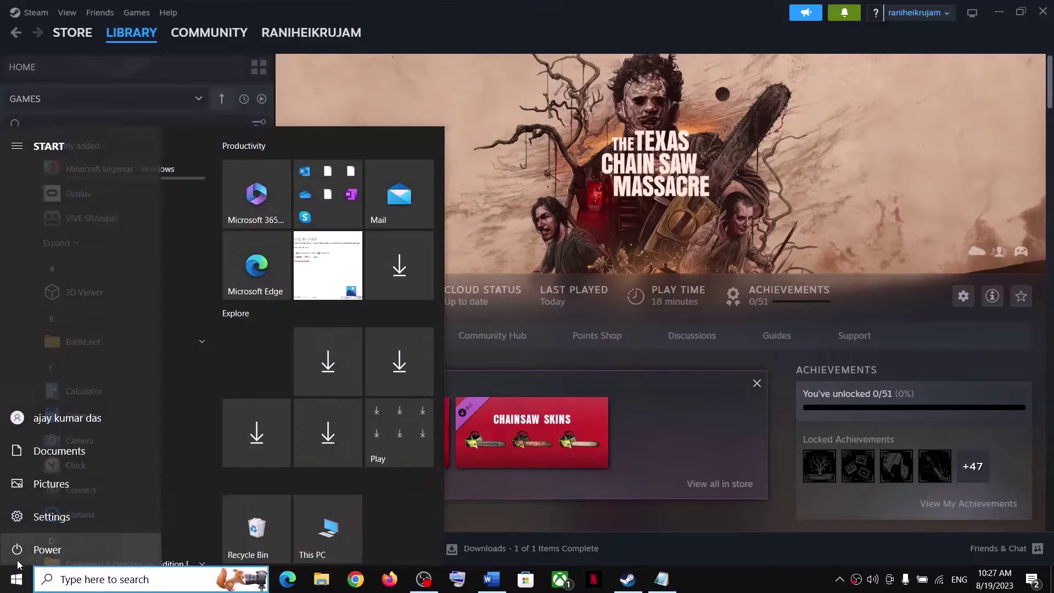
{"action": "left_click", "coordinate": [44, 552]}
{"action": "left_click", "coordinate": [898, 306]}
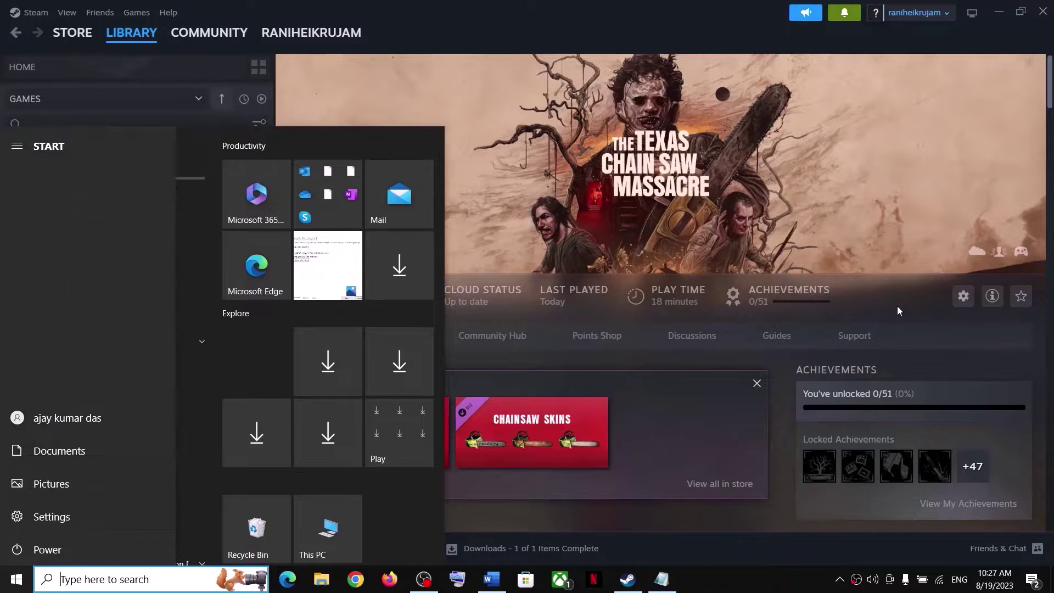
{"action": "left_click", "coordinate": [475, 133]}
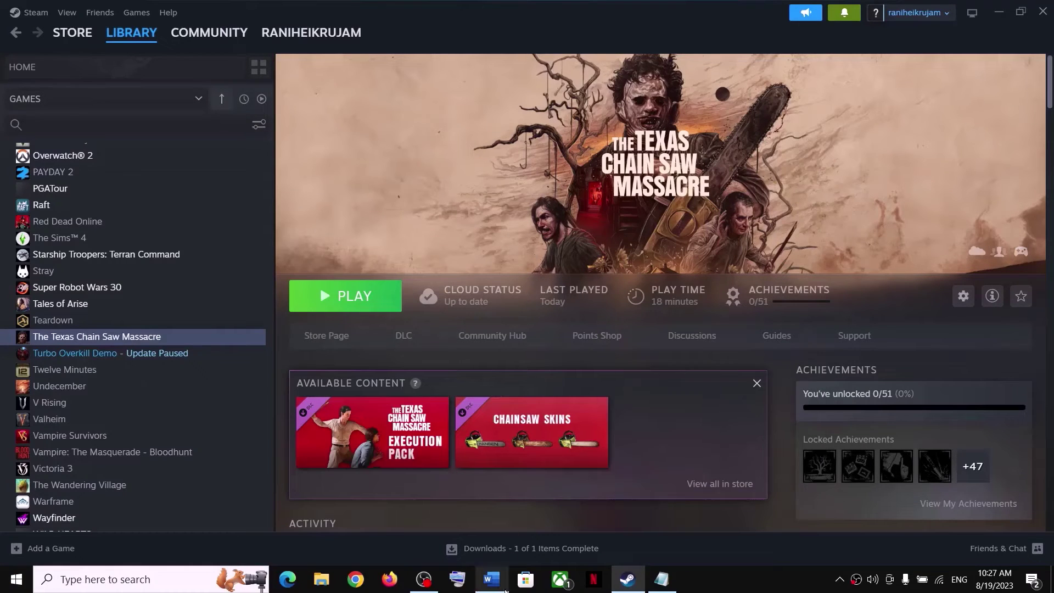
Return to the Word notes, highlight the line "Verify the game files", and minimize the document.
{"action": "left_click", "coordinate": [491, 579]}
{"action": "scroll", "coordinate": [245, 311], "scroll_direction": "down", "scroll_amount": 2}
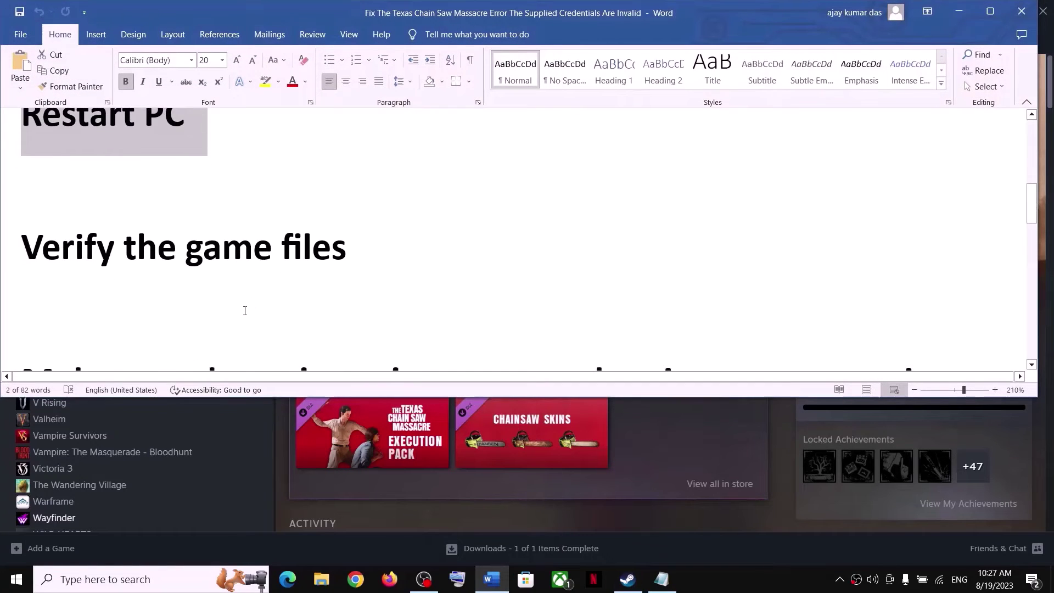
{"action": "triple_click", "coordinate": [66, 253]}
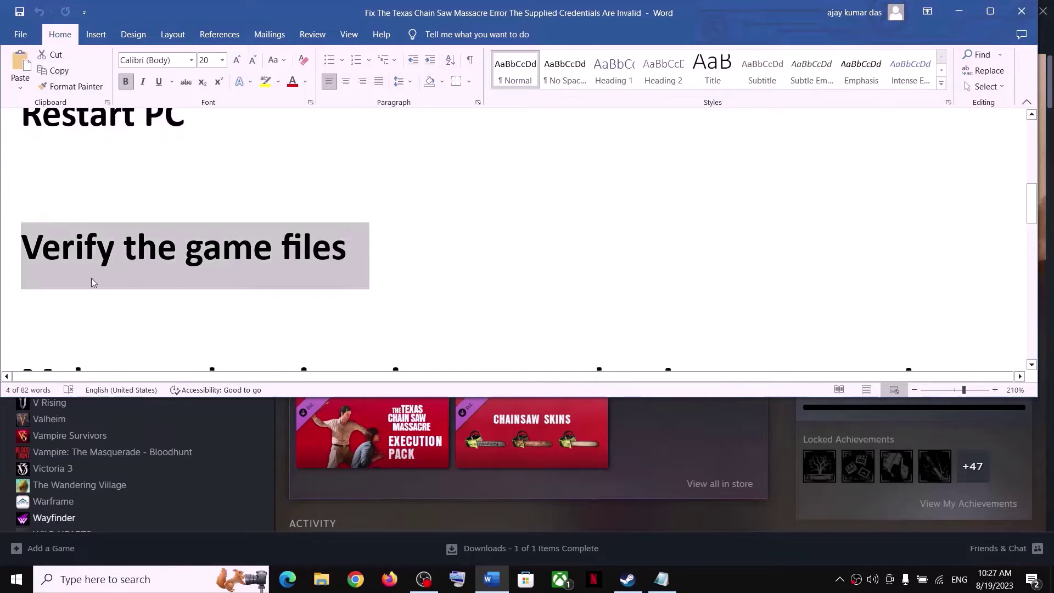
{"action": "left_click", "coordinate": [959, 11]}
View the Installed Files properties of The Texas Chain Saw Massacre with the file integrity verification option, then close them.
{"action": "right_click", "coordinate": [155, 336]}
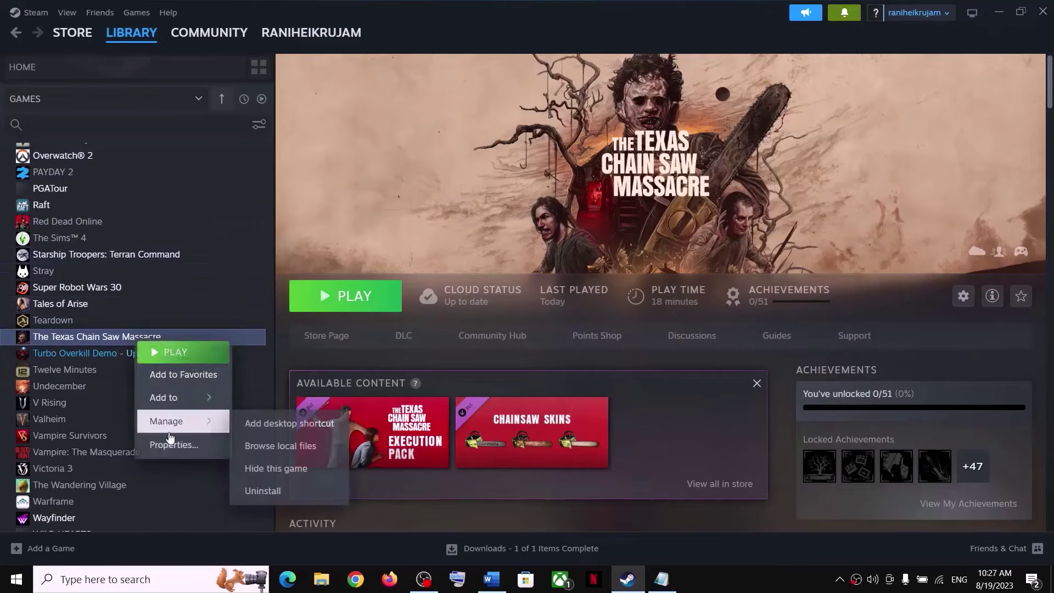
{"action": "left_click", "coordinate": [173, 440]}
{"action": "left_click", "coordinate": [283, 213]}
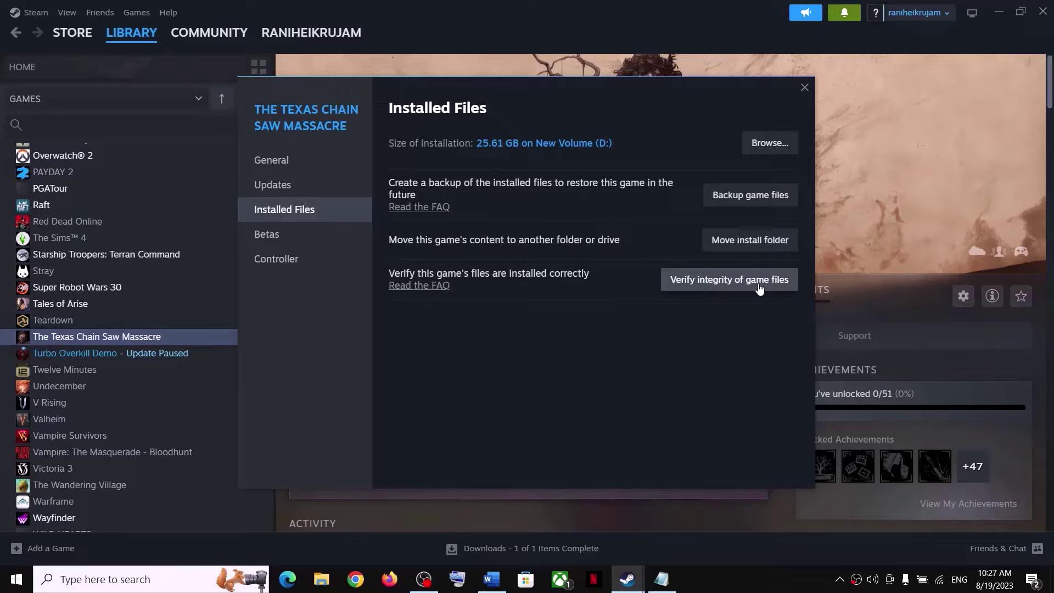
{"action": "left_click", "coordinate": [804, 88]}
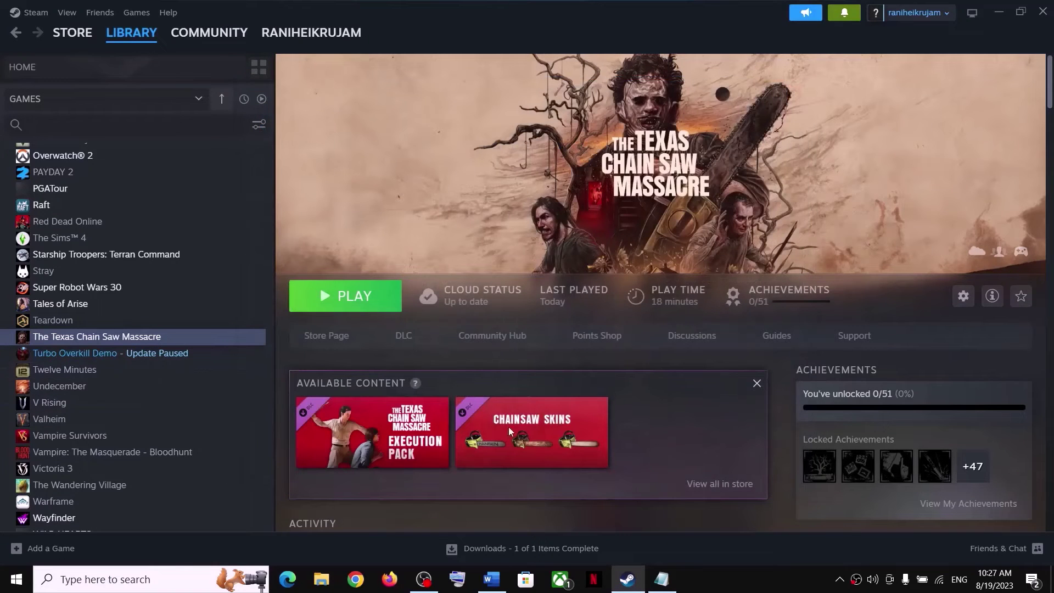
Return to the Word notes, highlight the line about correct date, time, time zone and region, and minimize the document.
{"action": "left_click", "coordinate": [491, 579]}
{"action": "scroll", "coordinate": [127, 282], "scroll_direction": "down", "scroll_amount": 3}
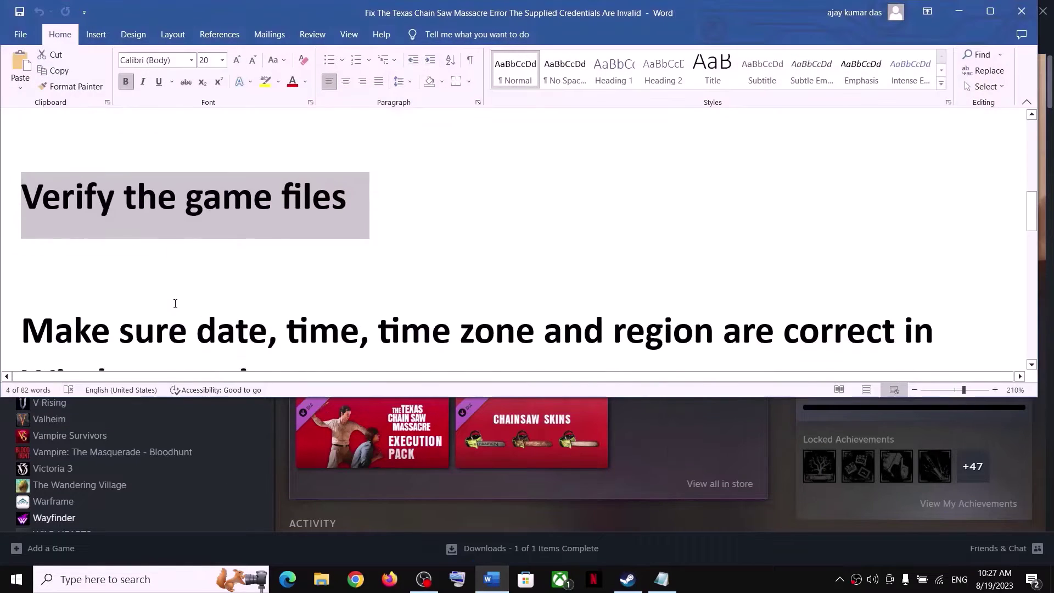
{"action": "left_click_drag", "start_coordinate": [52, 244], "coordinate": [326, 296]}
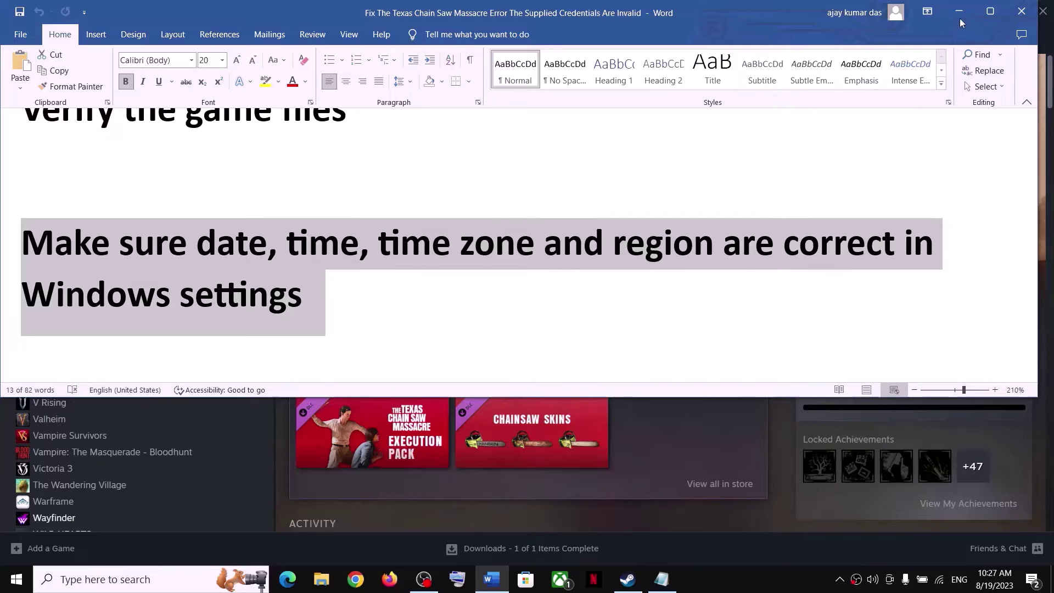
{"action": "left_click", "coordinate": [957, 12]}
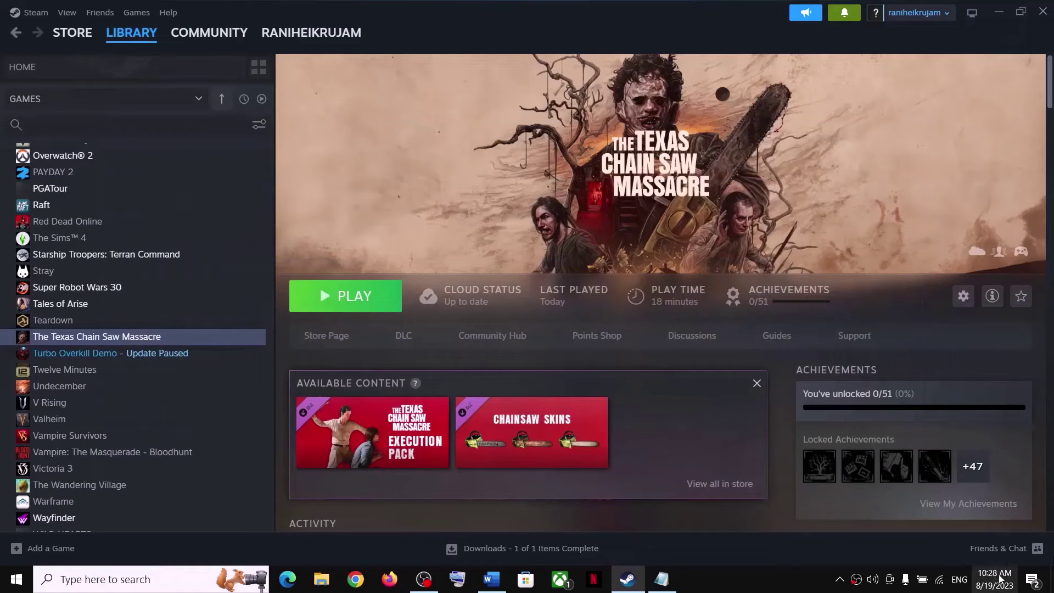
Open the Windows Date & time settings and synchronize the clock.
{"action": "right_click", "coordinate": [994, 587]}
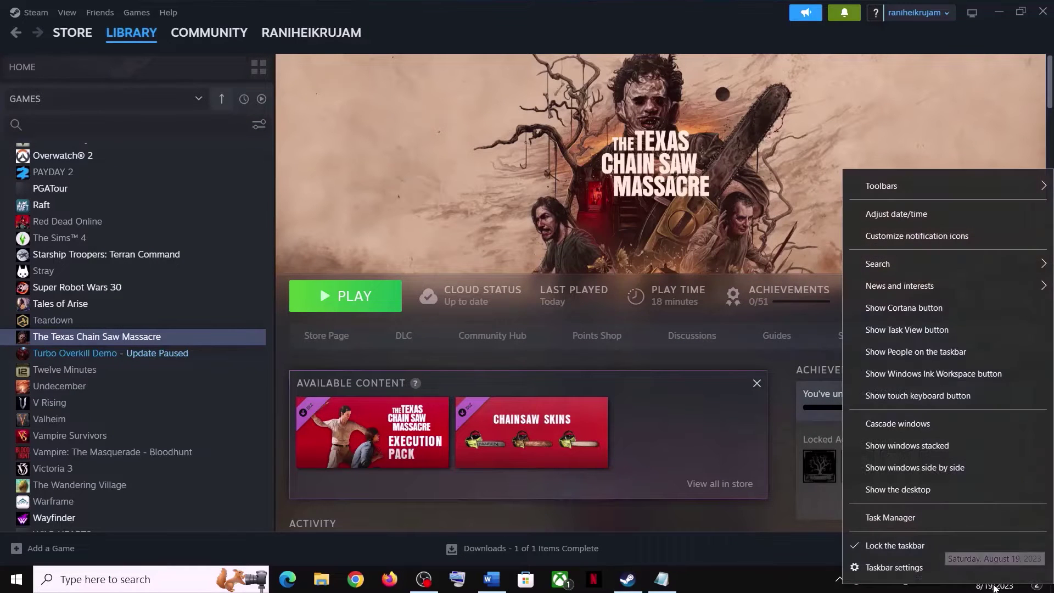
{"action": "left_click", "coordinate": [936, 213]}
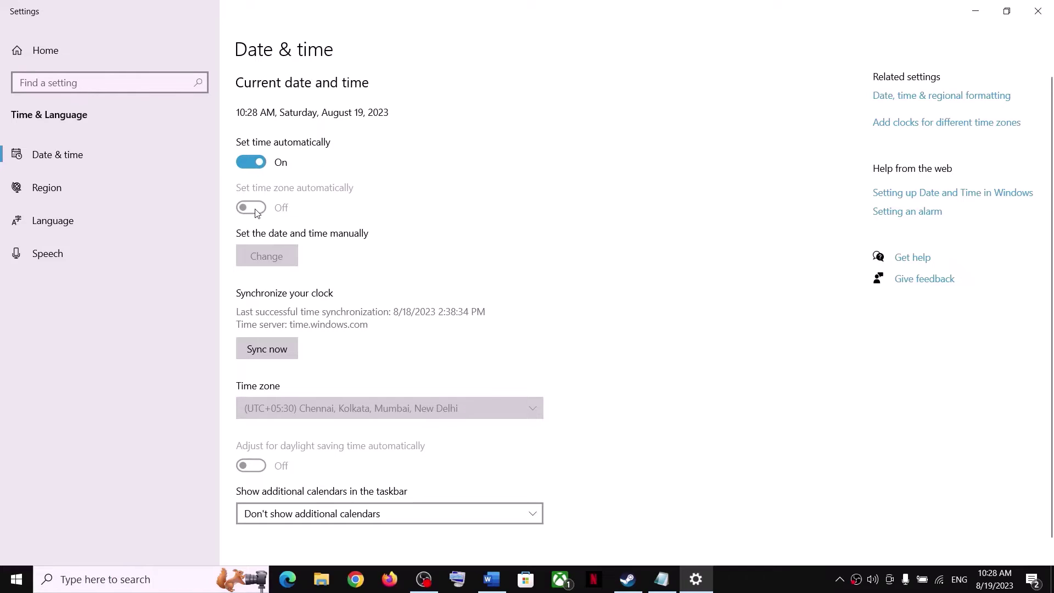
{"action": "left_click", "coordinate": [268, 348]}
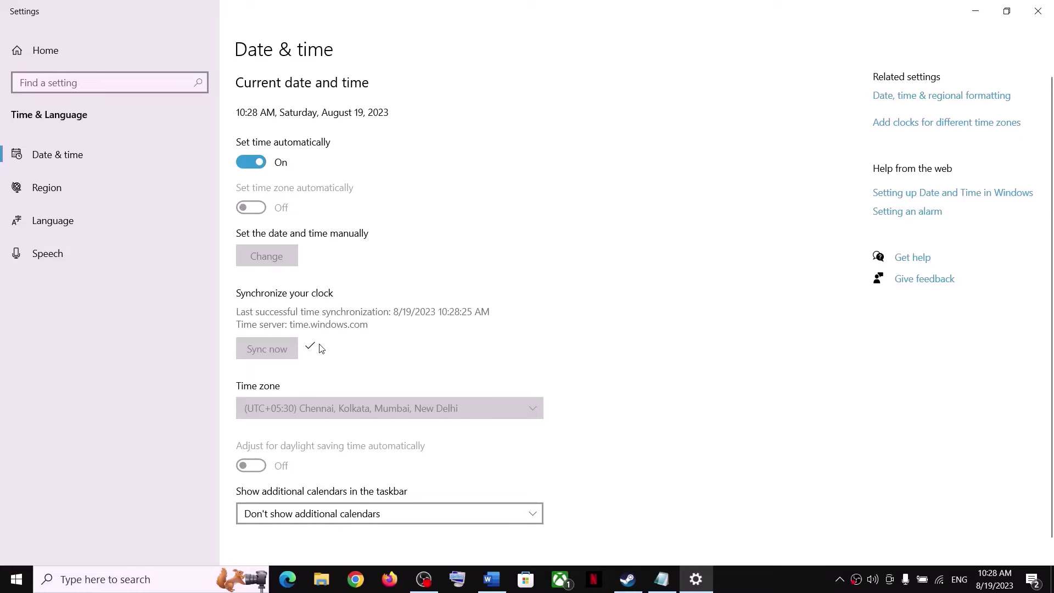
Open the Windows Region settings and look through the country or region choices without changing the selection.
{"action": "left_click", "coordinate": [78, 189]}
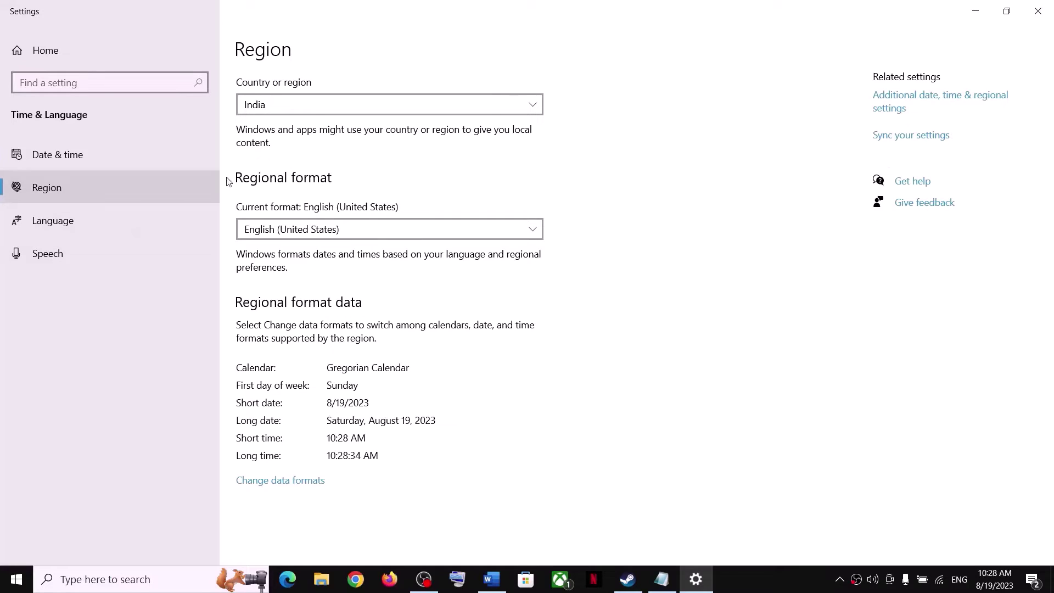
{"action": "left_click", "coordinate": [291, 105]}
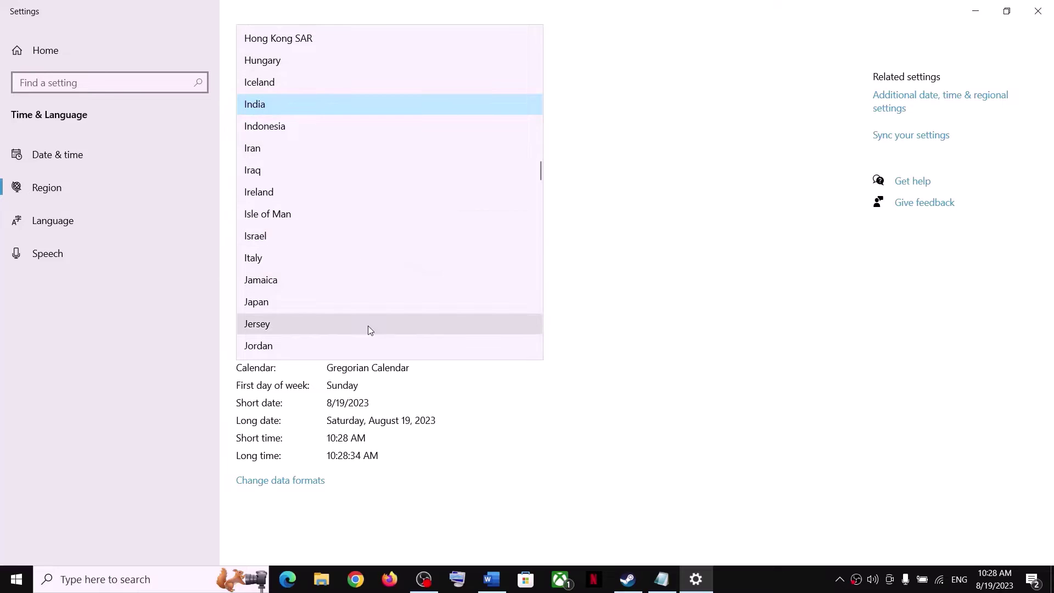
{"action": "left_click", "coordinate": [670, 136]}
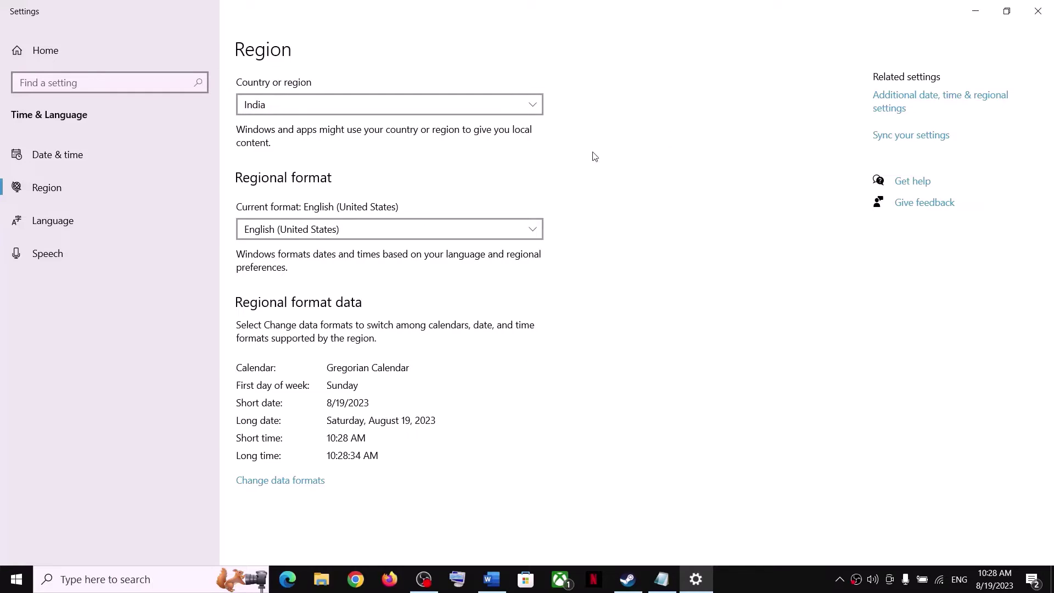
Choose English (United States) as the regional format and close Windows Settings.
{"action": "left_click", "coordinate": [337, 231]}
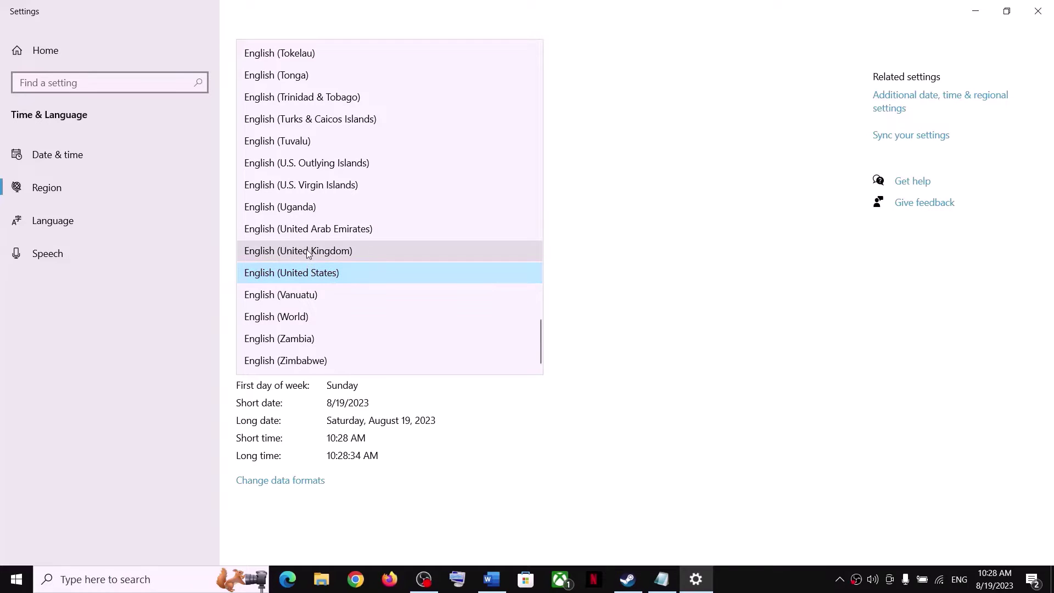
{"action": "left_click", "coordinate": [283, 273]}
{"action": "left_click", "coordinate": [1037, 11]}
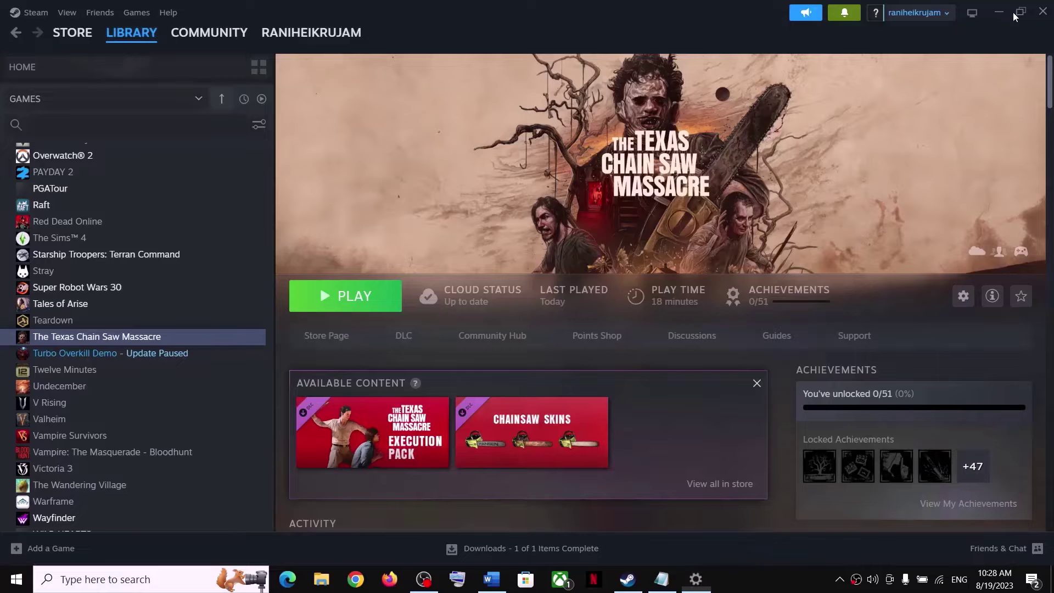
Return to the Word notes, highlight "Disconnect and reconnect to your network", and minimize the document.
{"action": "mouse_move", "coordinate": [438, 466]}
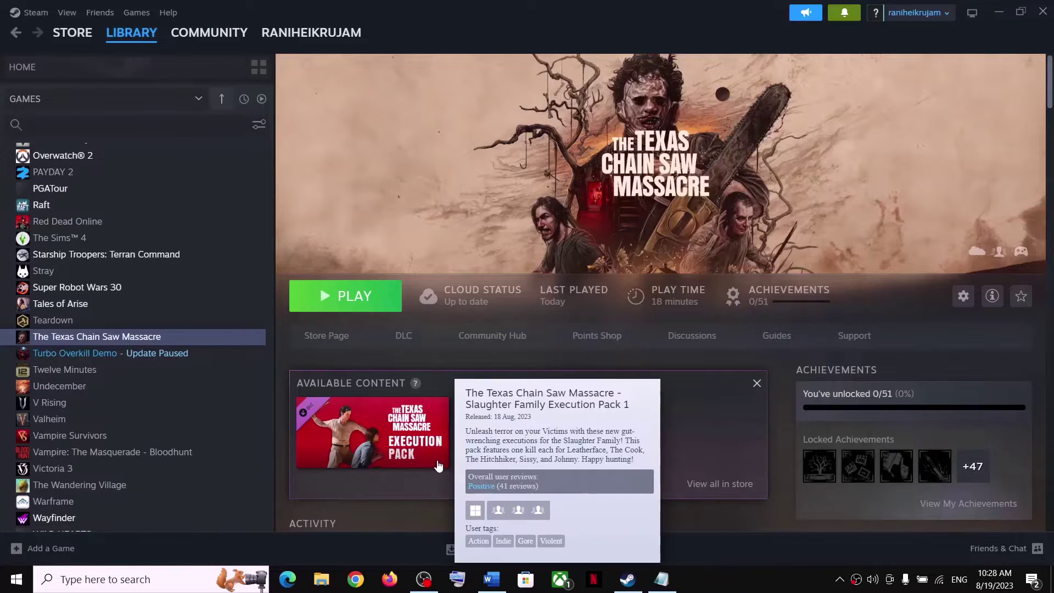
{"action": "left_click", "coordinate": [498, 580]}
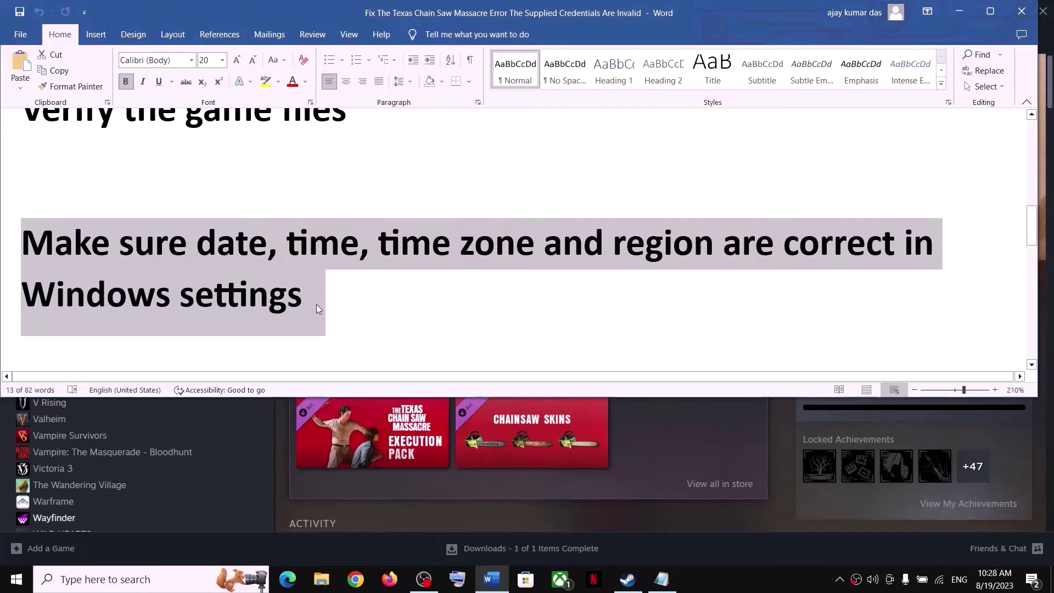
{"action": "scroll", "coordinate": [316, 304], "scroll_direction": "down", "scroll_amount": 3}
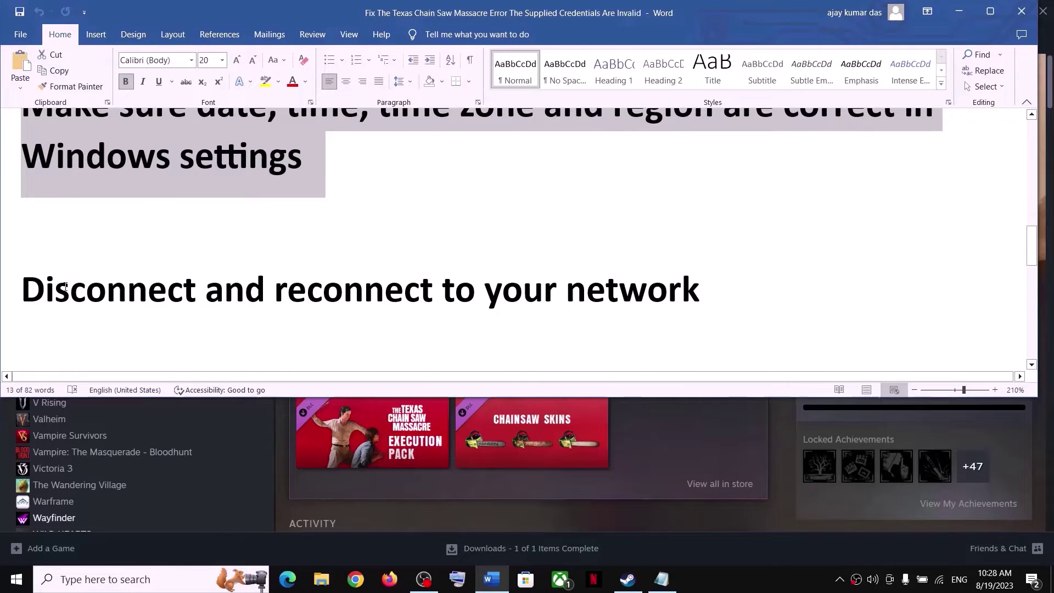
{"action": "left_click_drag", "start_coordinate": [64, 286], "coordinate": [705, 289]}
{"action": "left_click", "coordinate": [958, 10]}
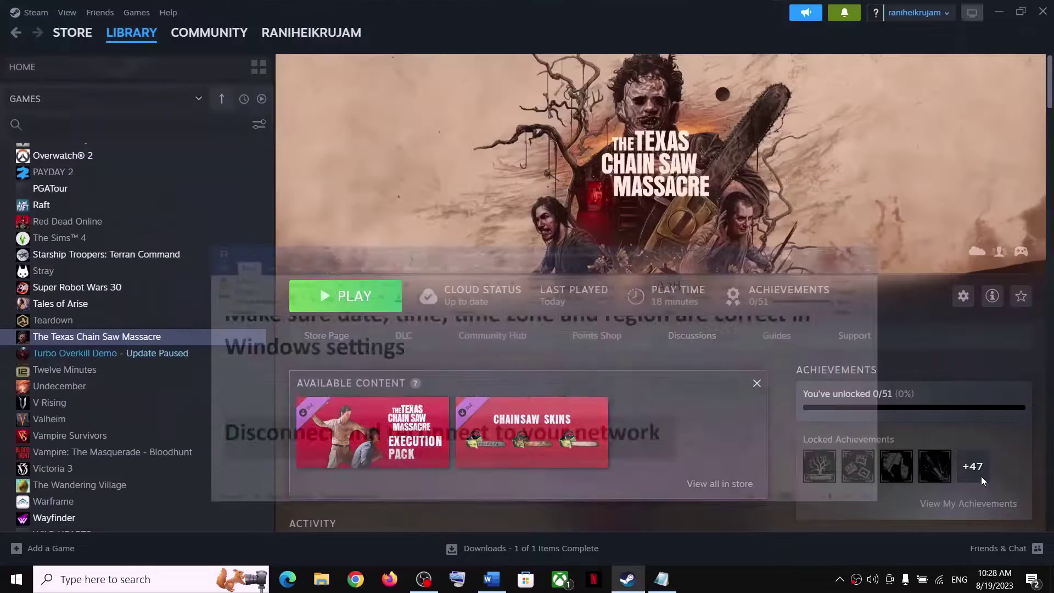
Disconnect from the current Wi-Fi network, reconnect to the same network, and dismiss the Windows network list.
{"action": "left_click", "coordinate": [939, 581]}
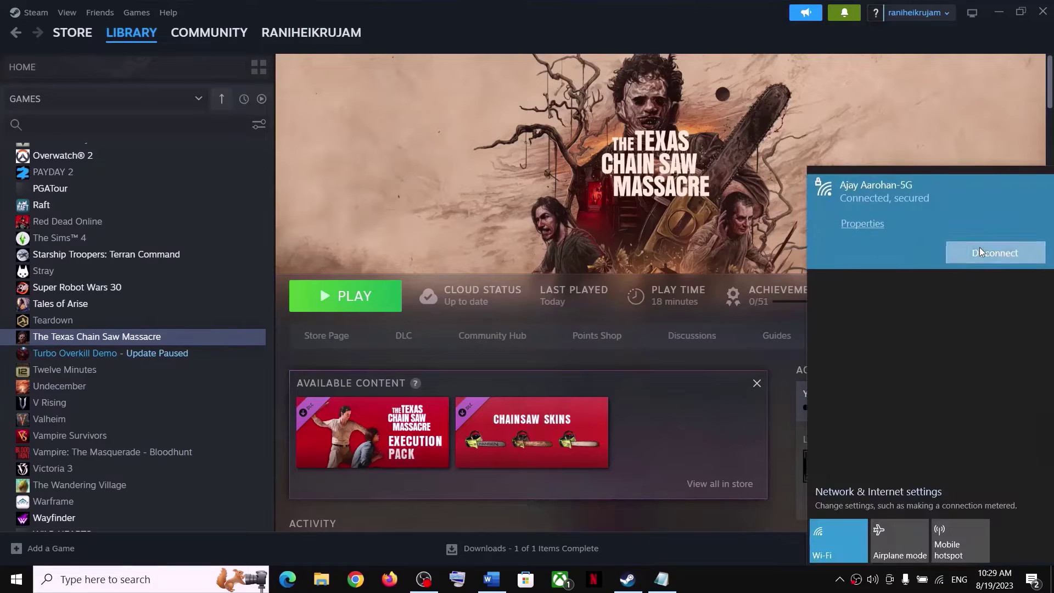
{"action": "left_click", "coordinate": [980, 250]}
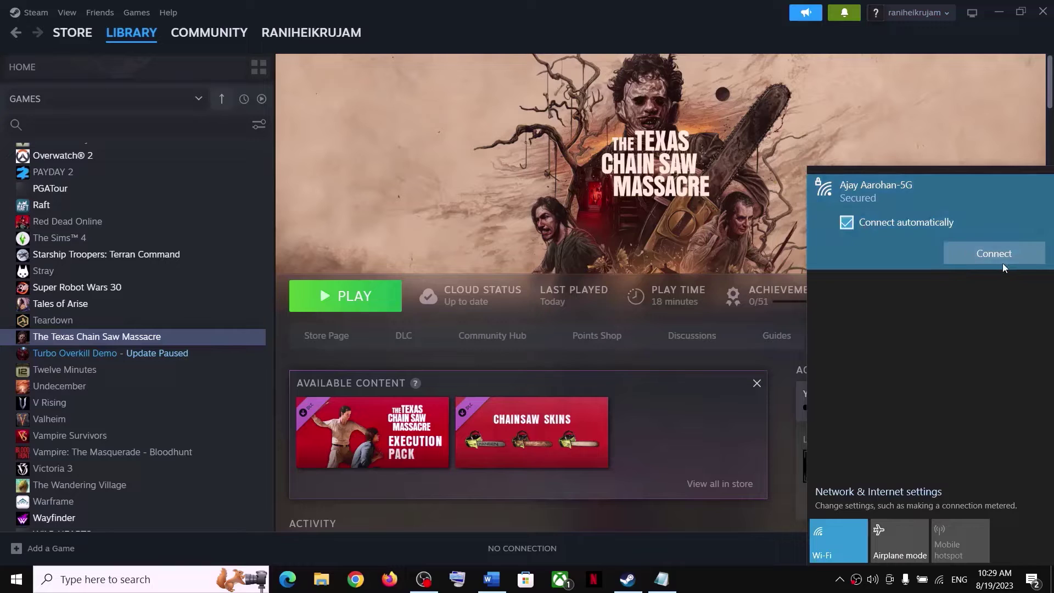
{"action": "left_click", "coordinate": [1002, 262]}
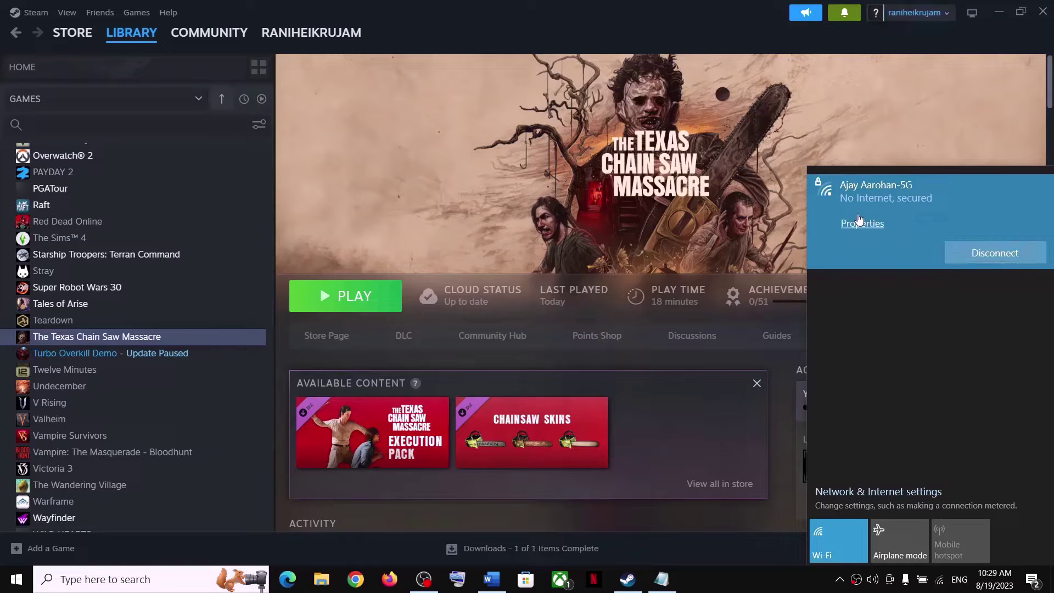
{"action": "left_click", "coordinate": [808, 582]}
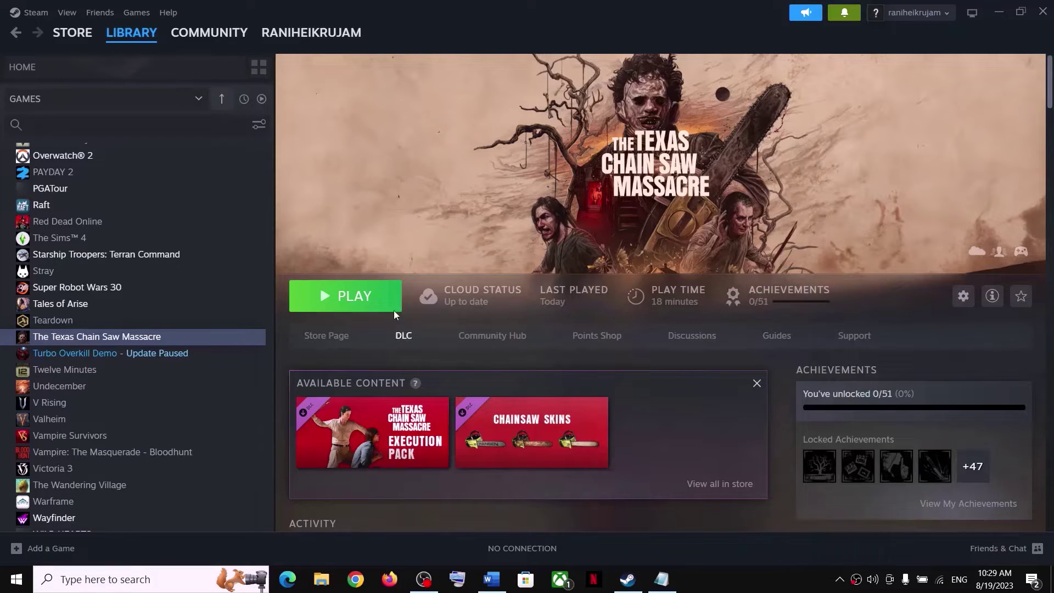
Return to the Word notes and highlight "Close all the overclocking application" along with the MSI Afterburner and rivatuner examples.
{"action": "left_click", "coordinate": [490, 587]}
{"action": "scroll", "coordinate": [332, 312], "scroll_direction": "down", "scroll_amount": 3}
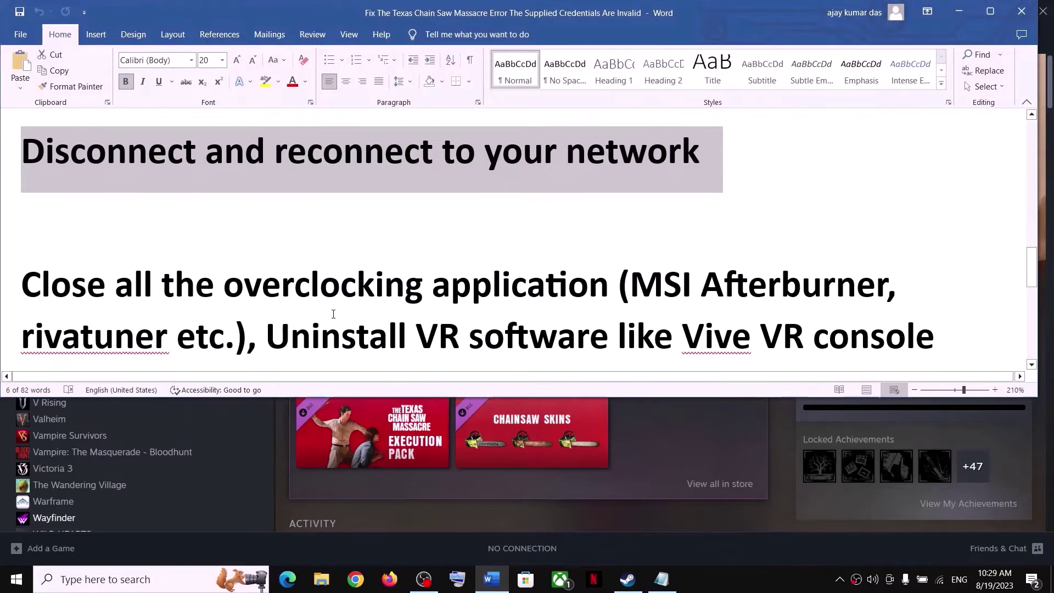
{"action": "scroll", "coordinate": [333, 313], "scroll_direction": "down", "scroll_amount": 1}
{"action": "left_click_drag", "start_coordinate": [22, 215], "coordinate": [213, 281]}
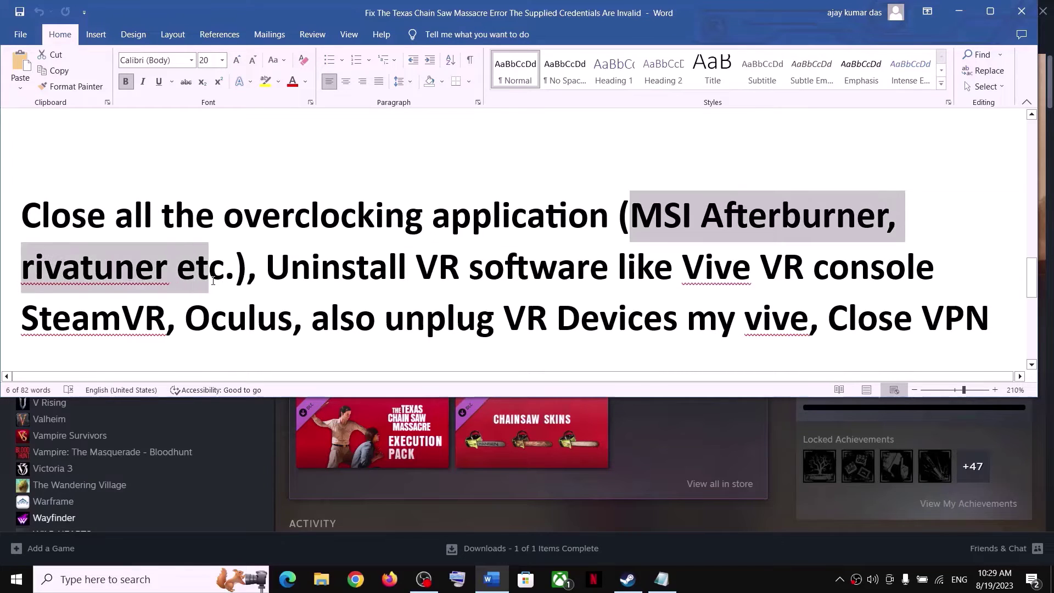
{"action": "left_click", "coordinate": [355, 318]}
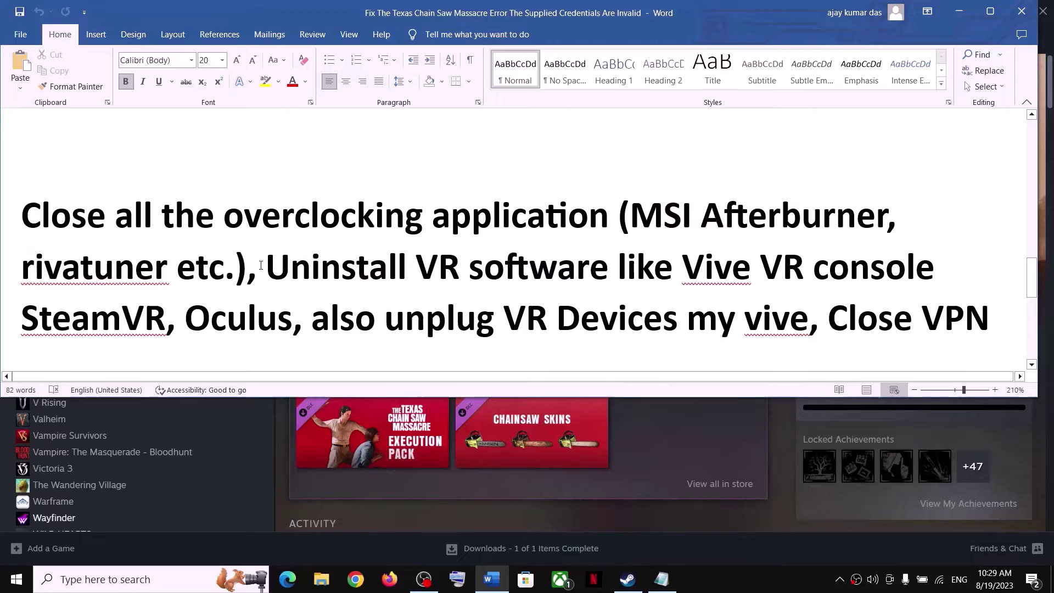
{"action": "left_click_drag", "start_coordinate": [69, 216], "coordinate": [516, 218]}
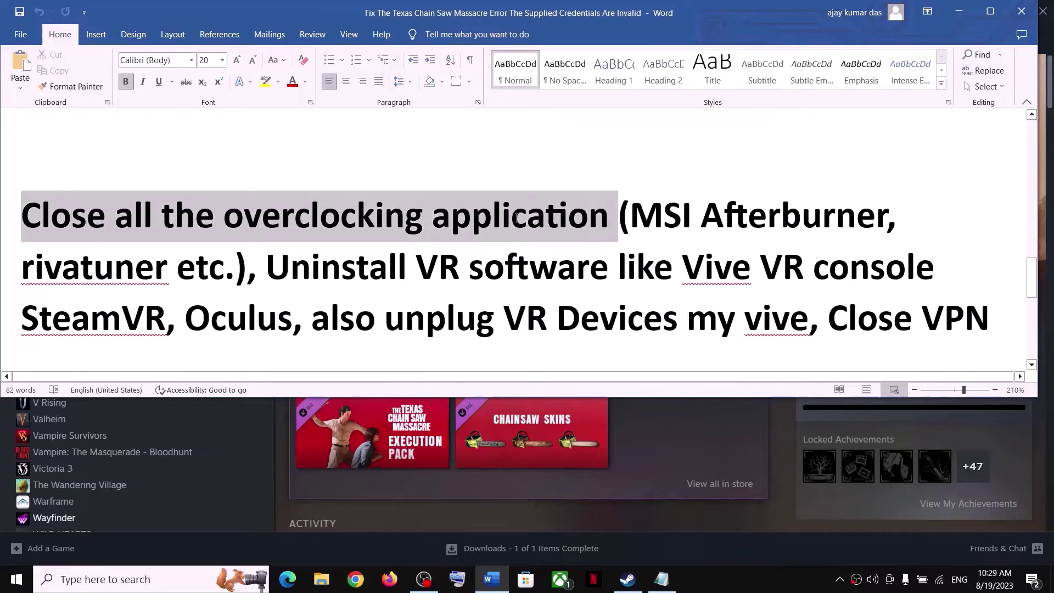
Highlight the notes on uninstalling VR software and unplugging VR devices, ending with "Close VPN" selected.
{"action": "left_click_drag", "start_coordinate": [267, 267], "coordinate": [719, 270]}
{"action": "scroll", "coordinate": [720, 270], "scroll_direction": "down", "scroll_amount": 1}
{"action": "left_click_drag", "start_coordinate": [760, 199], "coordinate": [292, 252]}
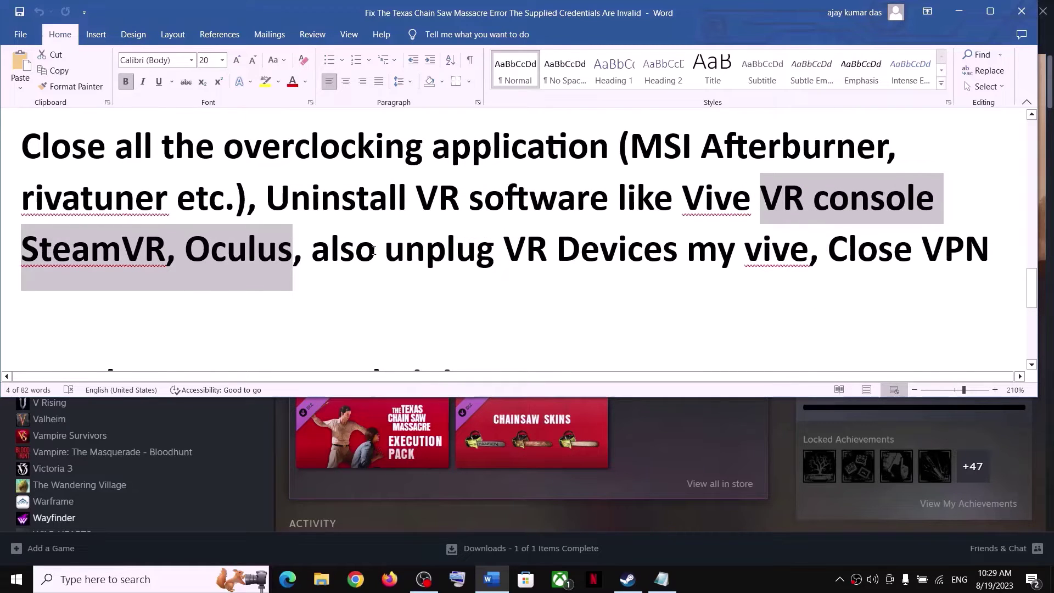
{"action": "left_click_drag", "start_coordinate": [325, 252], "coordinate": [964, 256]}
{"action": "scroll", "coordinate": [742, 285], "scroll_direction": "down", "scroll_amount": 2}
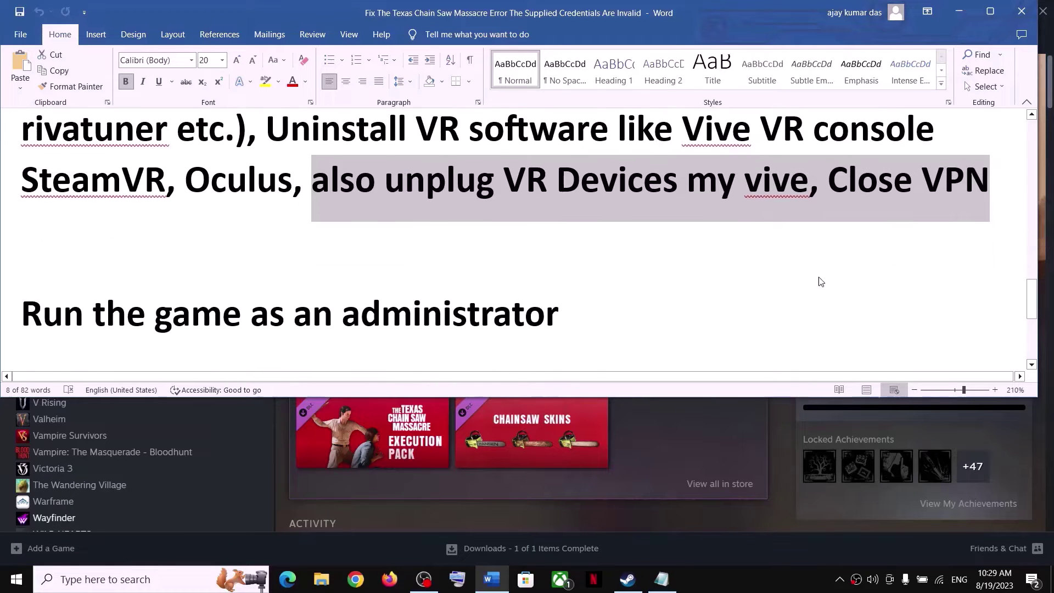
{"action": "scroll", "coordinate": [821, 282], "scroll_direction": "up", "scroll_amount": 2}
{"action": "left_click", "coordinate": [836, 250]}
{"action": "left_click_drag", "start_coordinate": [829, 249], "coordinate": [969, 247]}
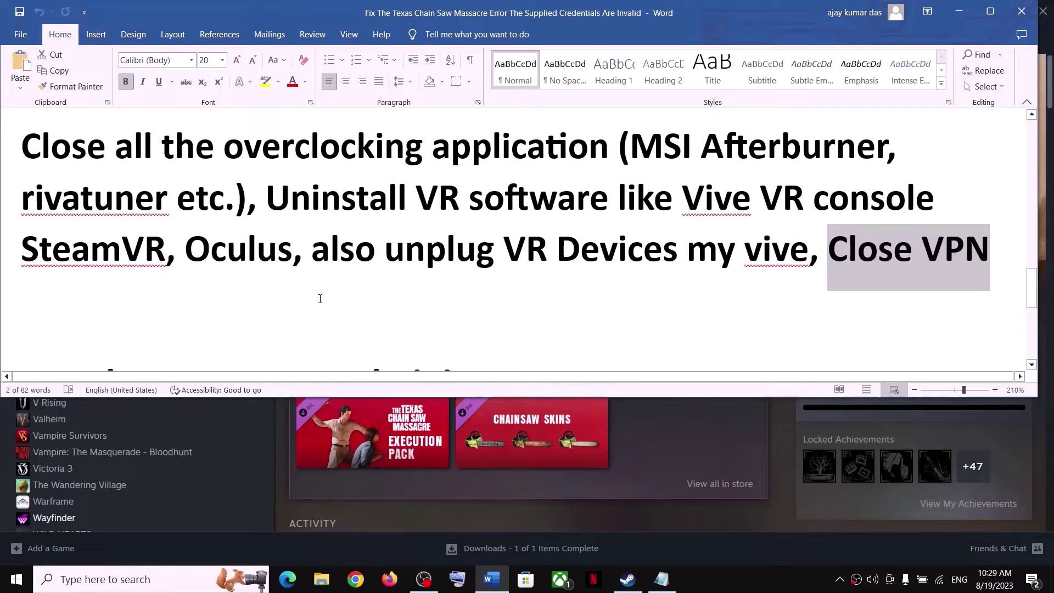
Highlight "Run the game as an administrator" in the notes and minimize the document.
{"action": "scroll", "coordinate": [320, 298], "scroll_direction": "down", "scroll_amount": 2}
{"action": "scroll", "coordinate": [319, 298], "scroll_direction": "up", "scroll_amount": 1}
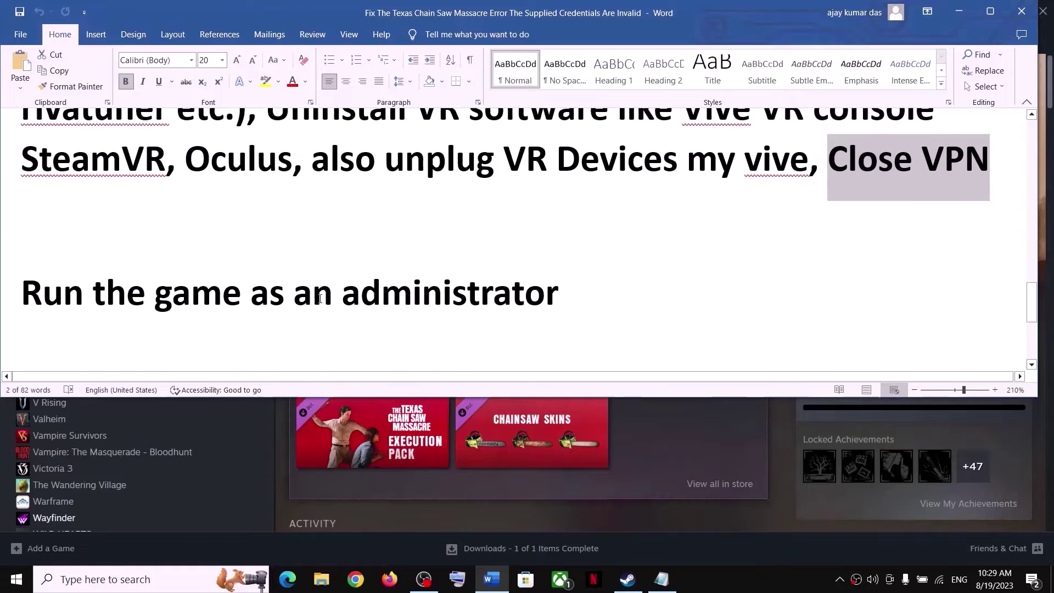
{"action": "left_click_drag", "start_coordinate": [36, 310], "coordinate": [574, 321]}
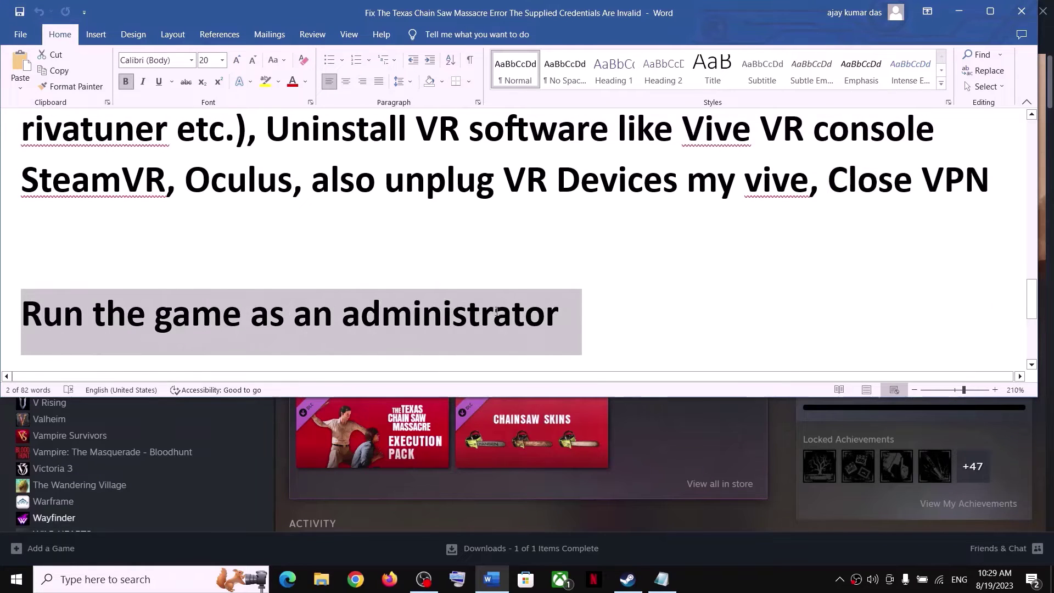
{"action": "left_click", "coordinate": [959, 13]}
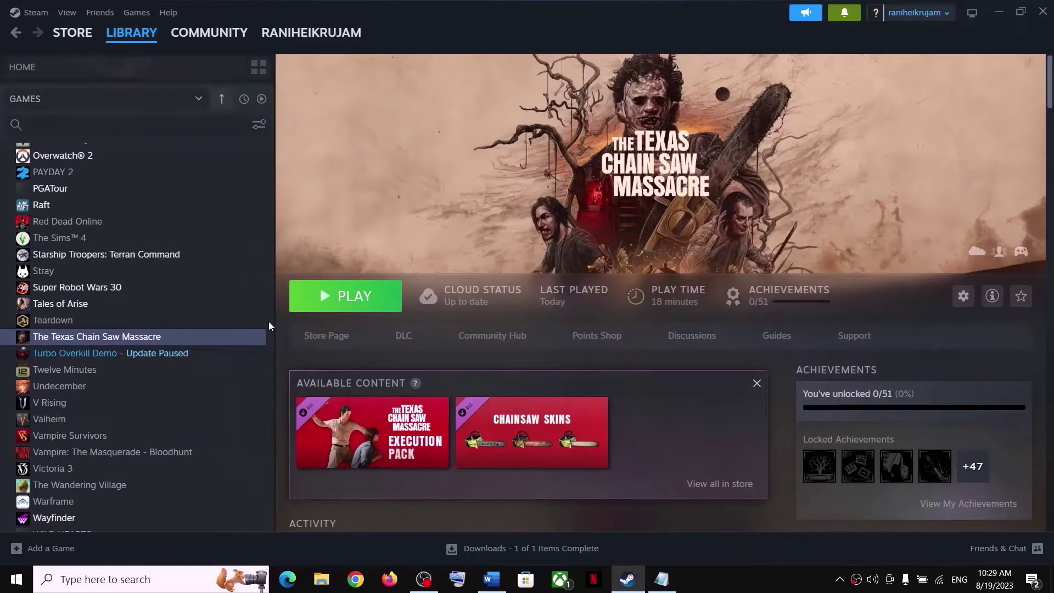
Browse the local files of The Texas Chain Saw Massacre and show the Run as administrator option for BBQClient without running it.
{"action": "left_click", "coordinate": [151, 338]}
{"action": "mouse_move", "coordinate": [188, 419]}
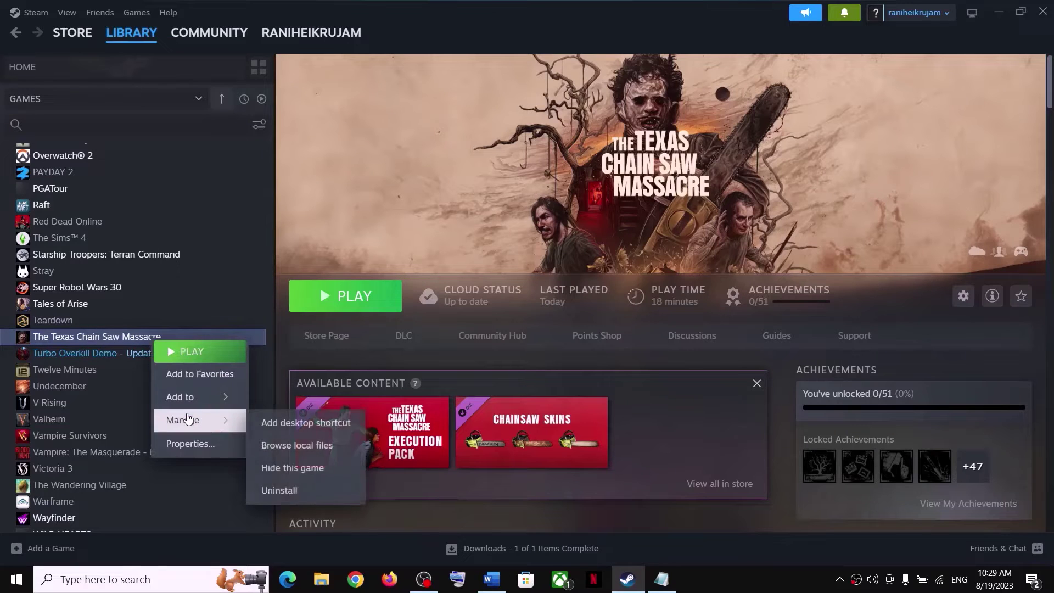
{"action": "left_click", "coordinate": [309, 446]}
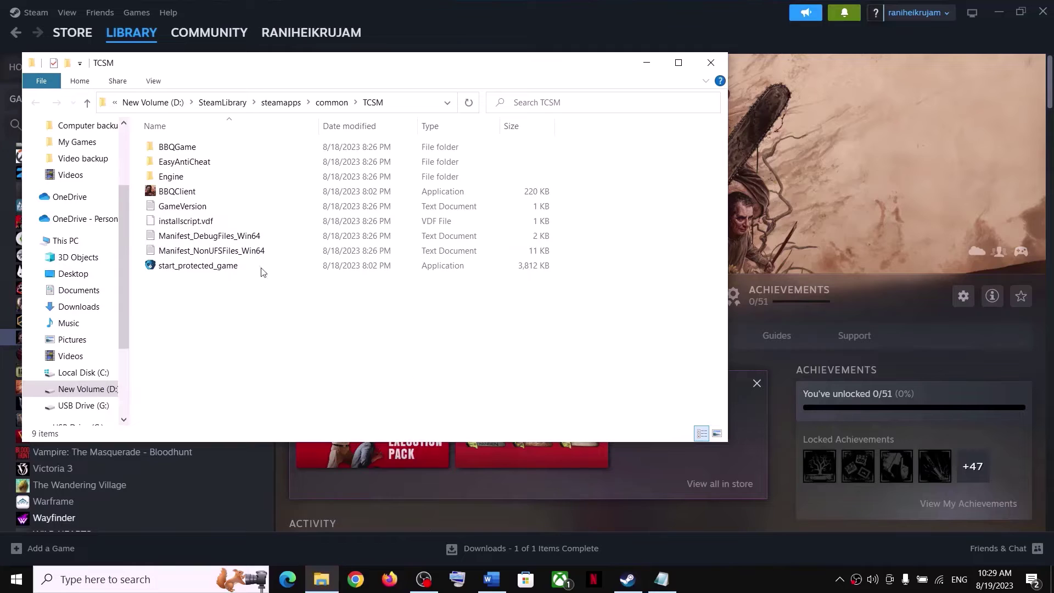
{"action": "left_click", "coordinate": [178, 192]}
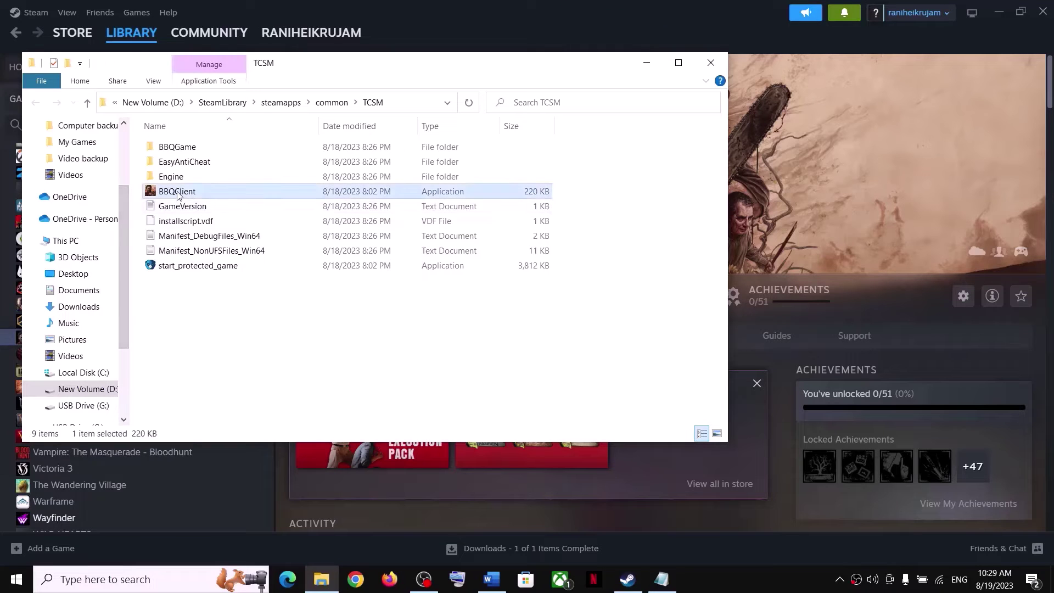
{"action": "right_click", "coordinate": [177, 192]}
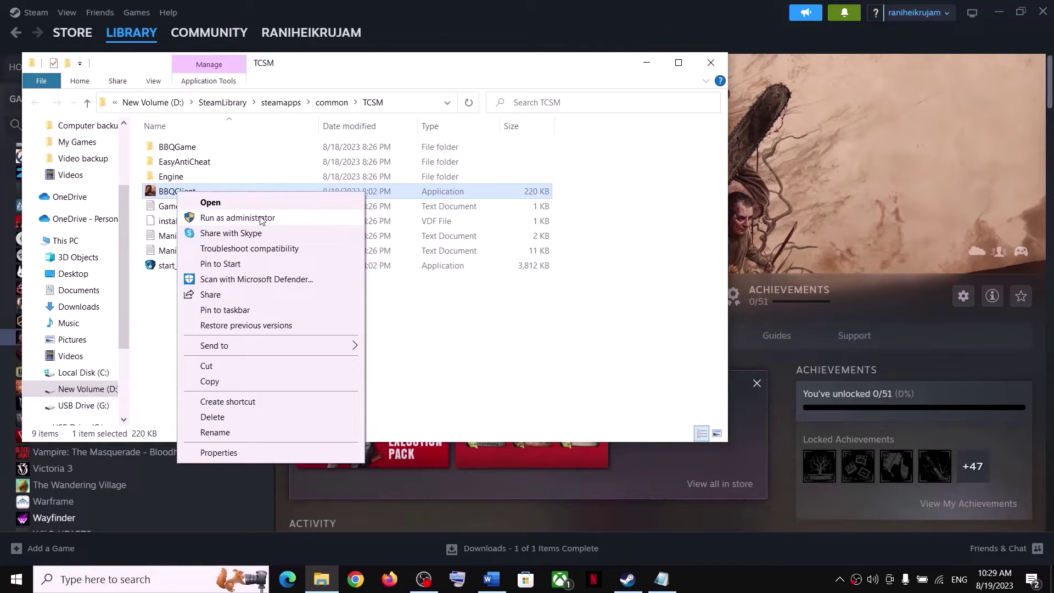
{"action": "left_click", "coordinate": [498, 338]}
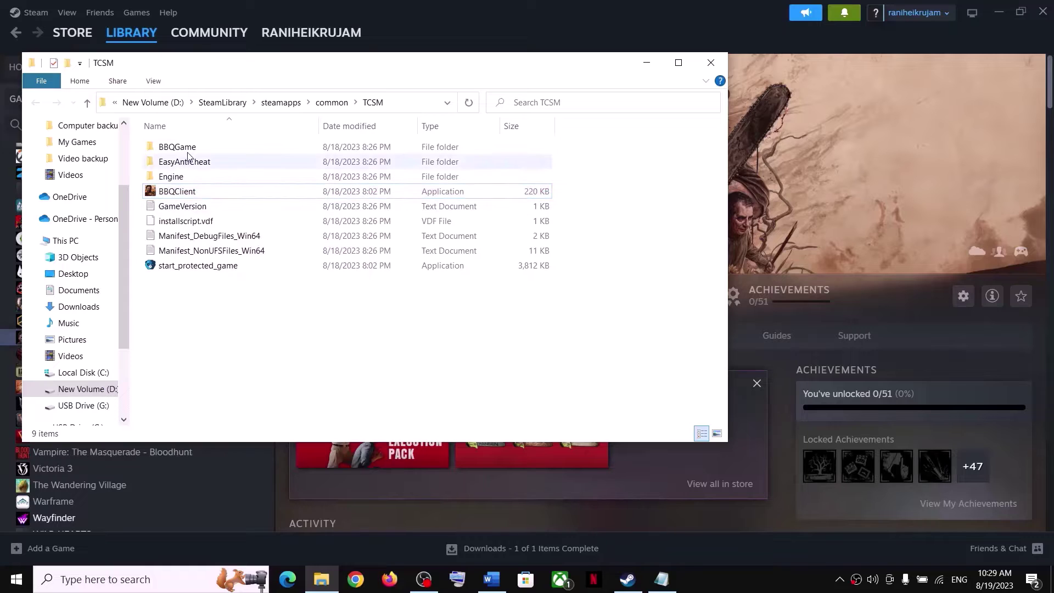
Go to BBQGame > Binaries > Win64, show the Run as administrator option for BBQClient-Win64-Shipping, and close the folder window.
{"action": "left_click", "coordinate": [179, 151]}
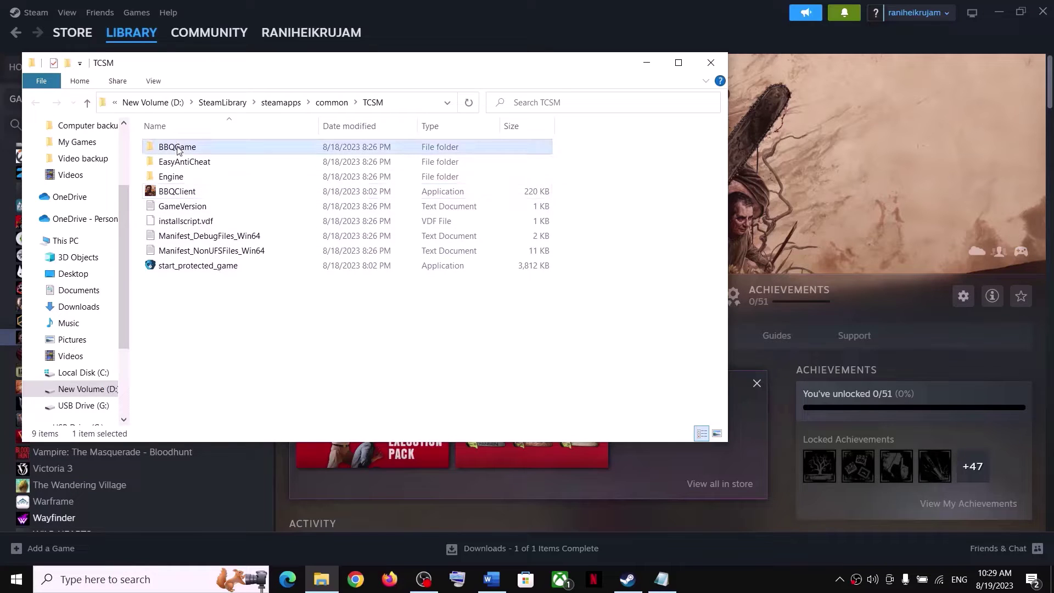
{"action": "double_click", "coordinate": [177, 147]}
{"action": "double_click", "coordinate": [174, 148]}
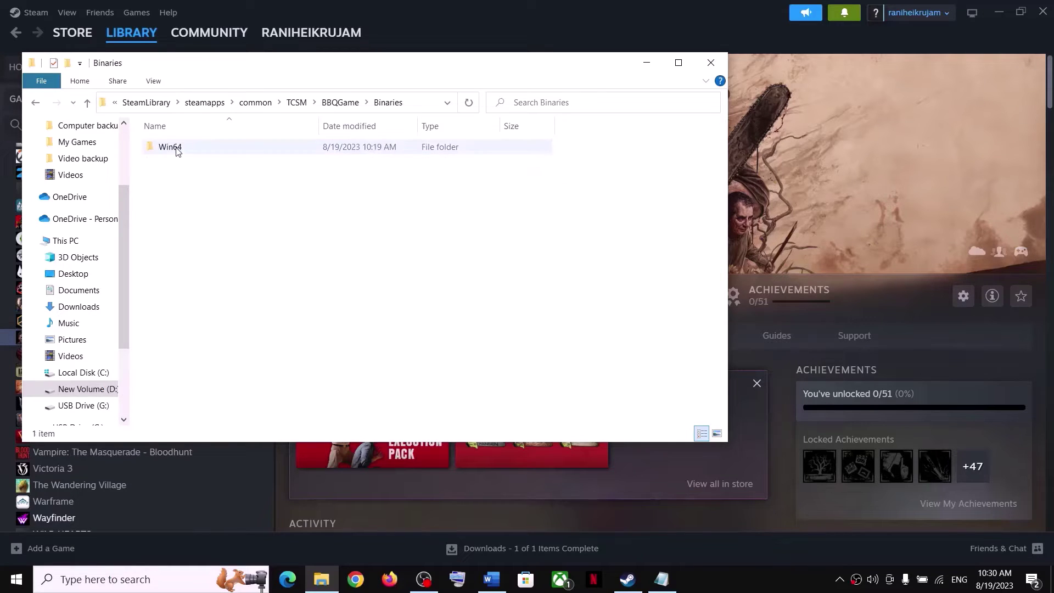
{"action": "double_click", "coordinate": [180, 148]}
{"action": "left_click", "coordinate": [191, 148]}
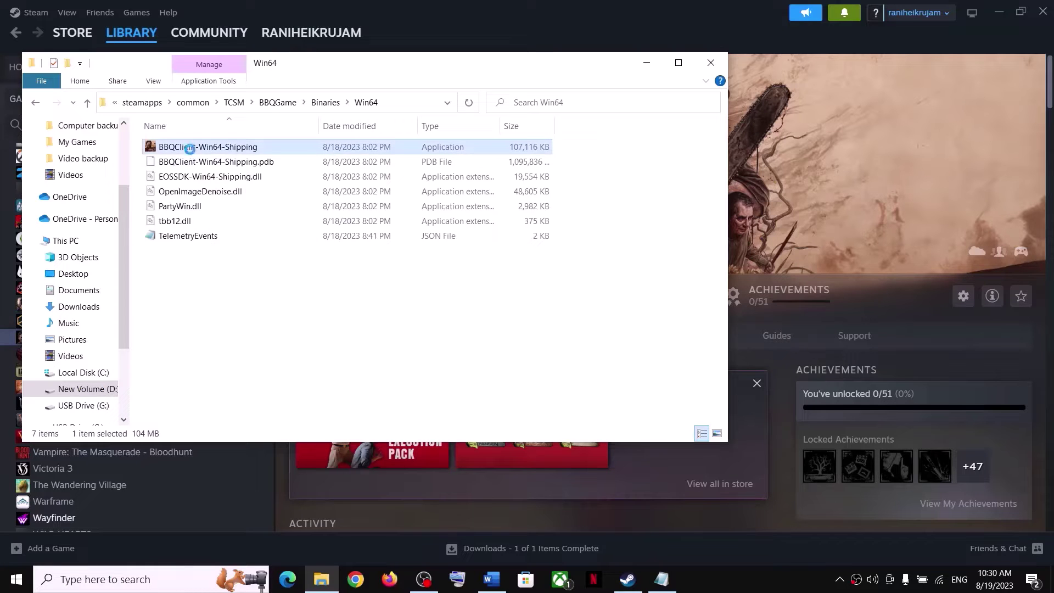
{"action": "right_click", "coordinate": [189, 149]}
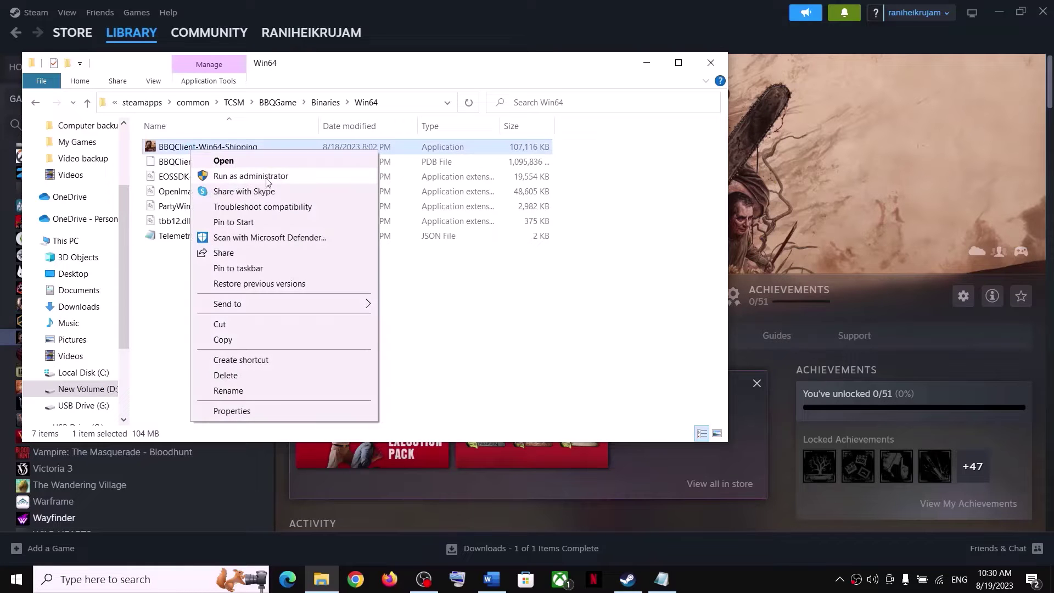
{"action": "left_click", "coordinate": [710, 63]}
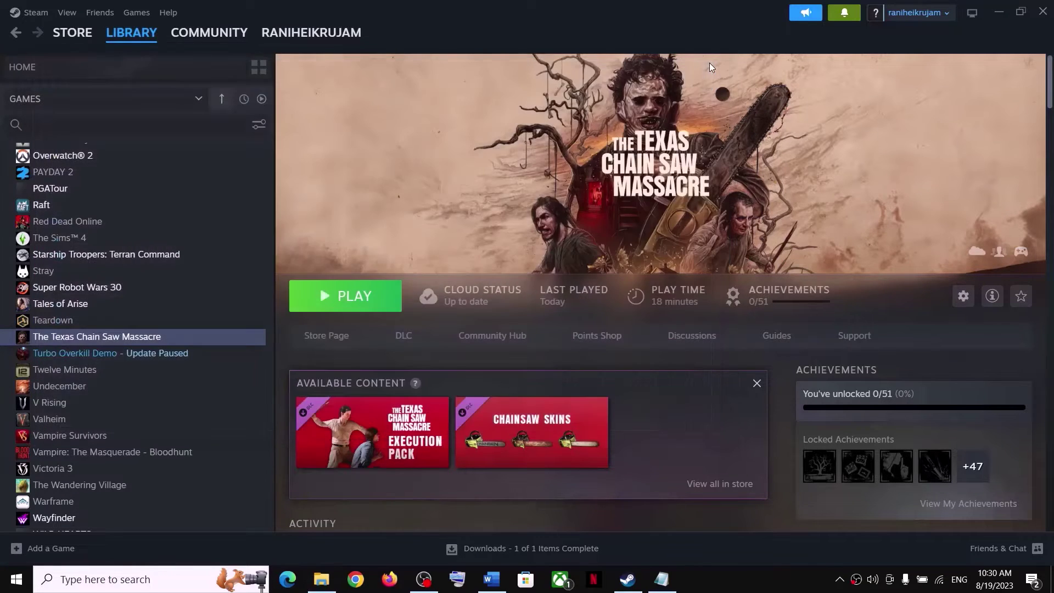
Return to the Word notes and highlight the line "Avoid using alt-tab".
{"action": "left_click", "coordinate": [492, 579]}
{"action": "scroll", "coordinate": [331, 284], "scroll_direction": "down", "scroll_amount": 5}
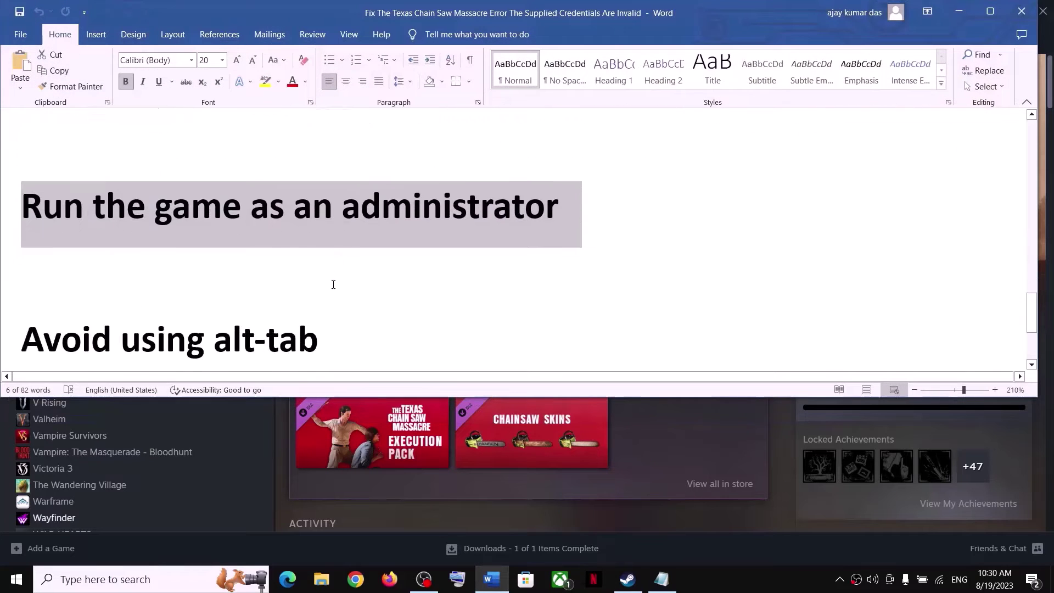
{"action": "scroll", "coordinate": [333, 284], "scroll_direction": "up", "scroll_amount": 1}
{"action": "left_click_drag", "start_coordinate": [123, 310], "coordinate": [290, 310]}
{"action": "left_click", "coordinate": [215, 311]}
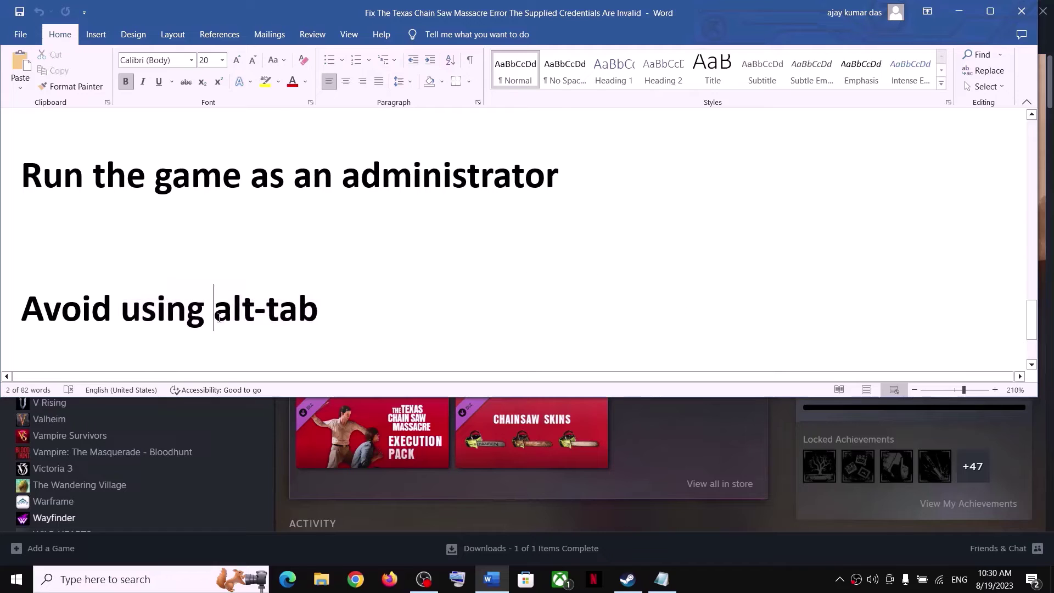
{"action": "left_click_drag", "start_coordinate": [214, 310], "coordinate": [308, 312]}
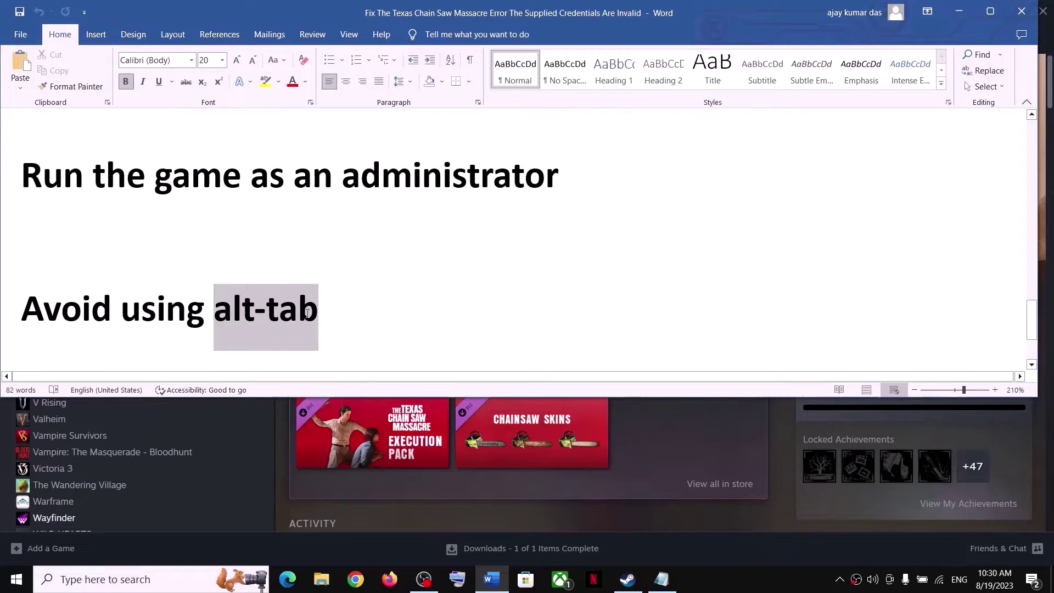
{"action": "triple_click", "coordinate": [187, 286]}
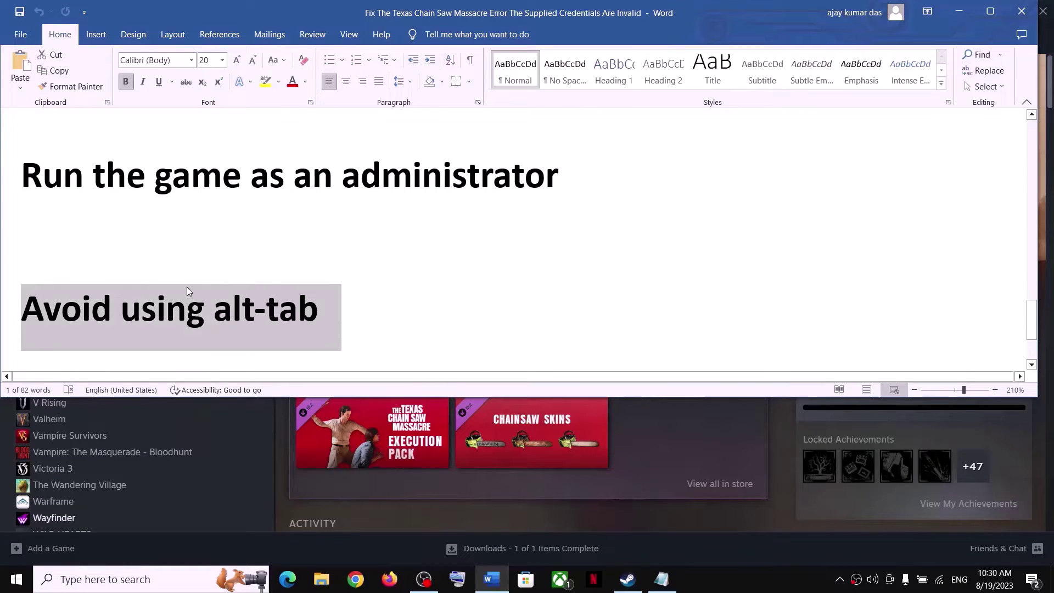
Highlight "Switch to Fullscreen mode" in the notes, leaving "Fullscreen mode" selected.
{"action": "scroll", "coordinate": [244, 285], "scroll_direction": "down", "scroll_amount": 3}
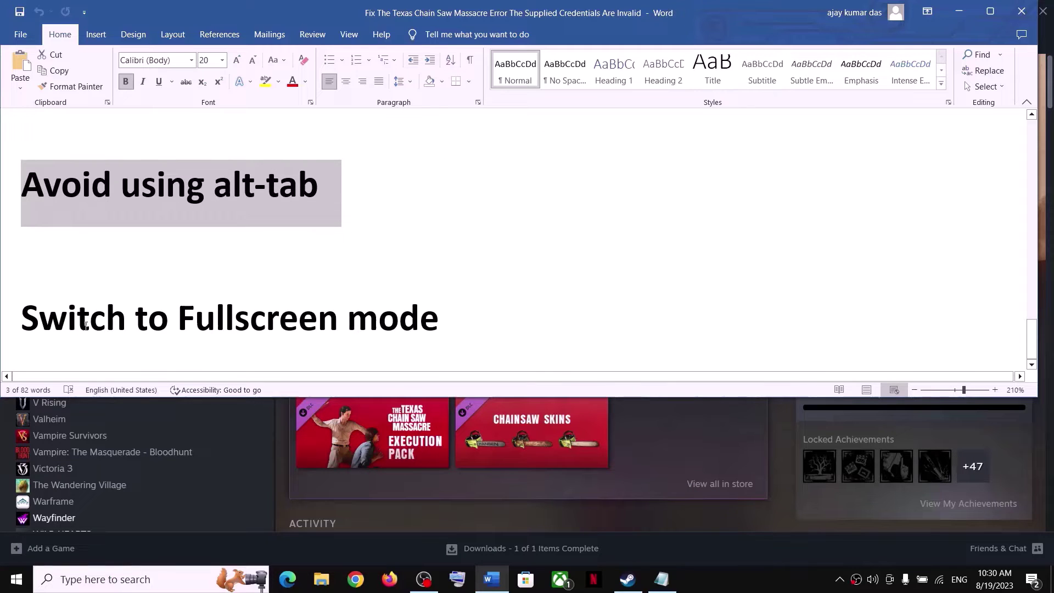
{"action": "left_click_drag", "start_coordinate": [29, 321], "coordinate": [401, 321]}
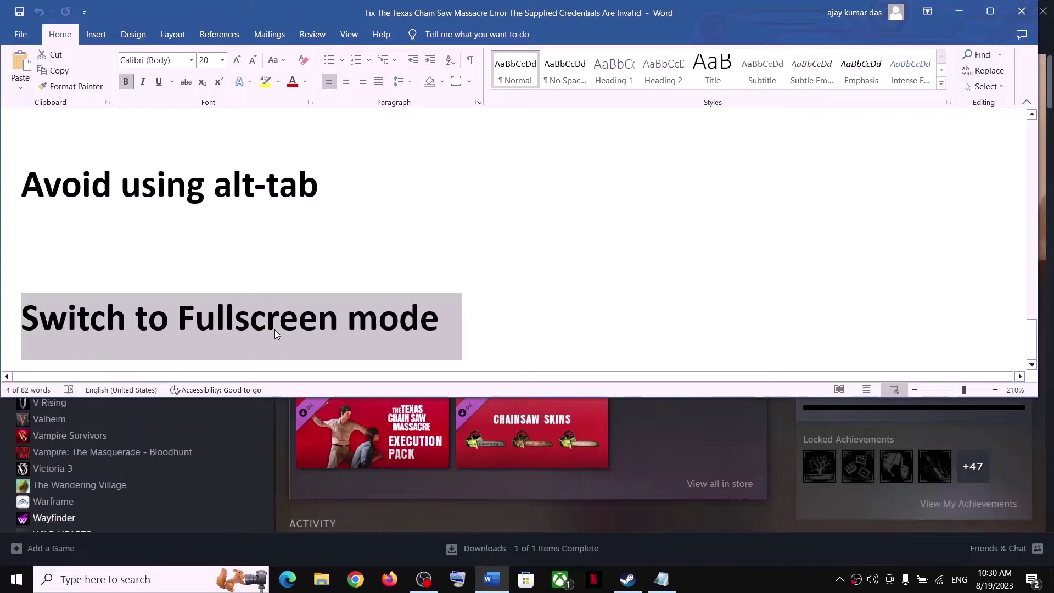
{"action": "left_click_drag", "start_coordinate": [196, 324], "coordinate": [389, 317]}
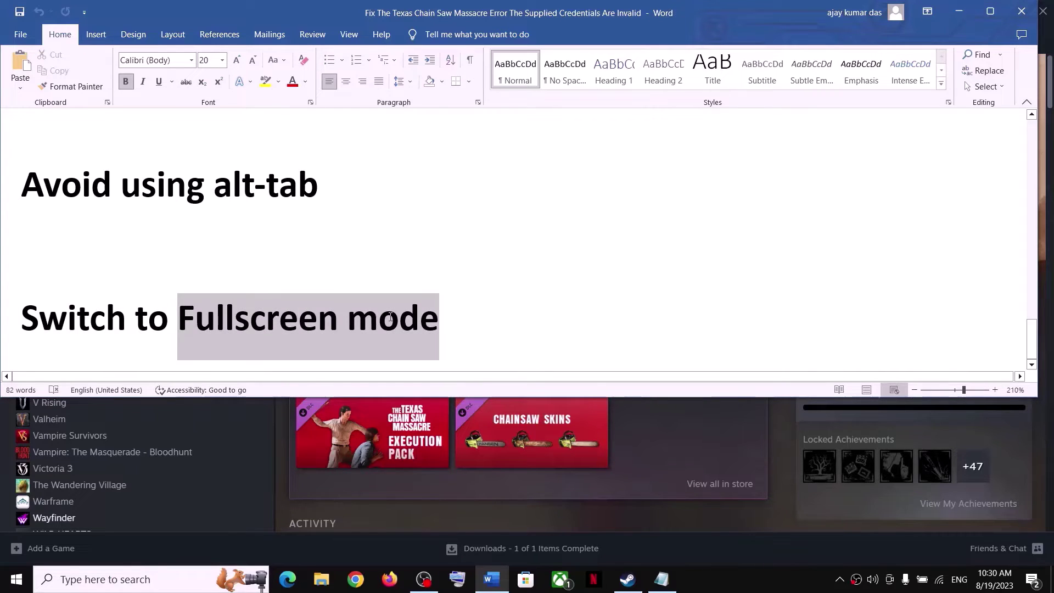
{"action": "scroll", "coordinate": [353, 282], "scroll_direction": "down", "scroll_amount": 5}
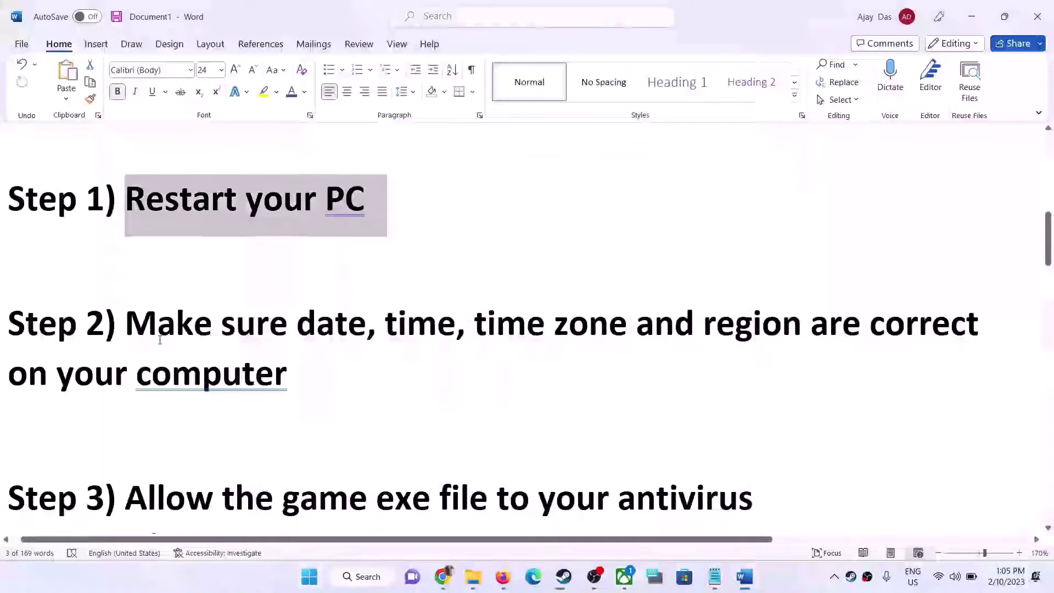
Highlight the Step 2 note about correct date, time, time zone and region, and open the Windows Date & time settings.
{"action": "left_click_drag", "start_coordinate": [334, 332], "coordinate": [288, 379]}
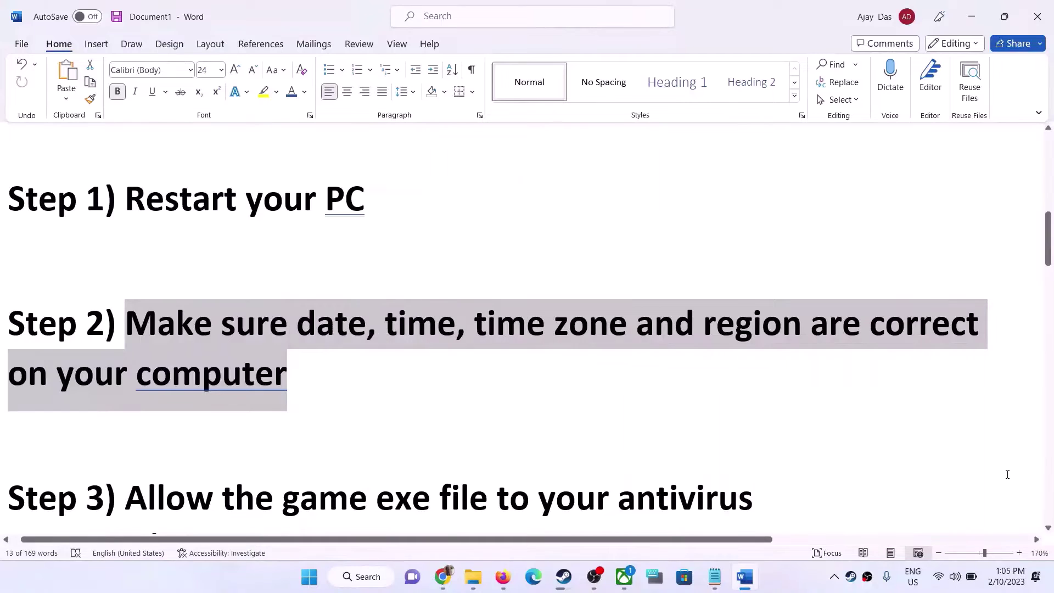
{"action": "right_click", "coordinate": [1006, 580]}
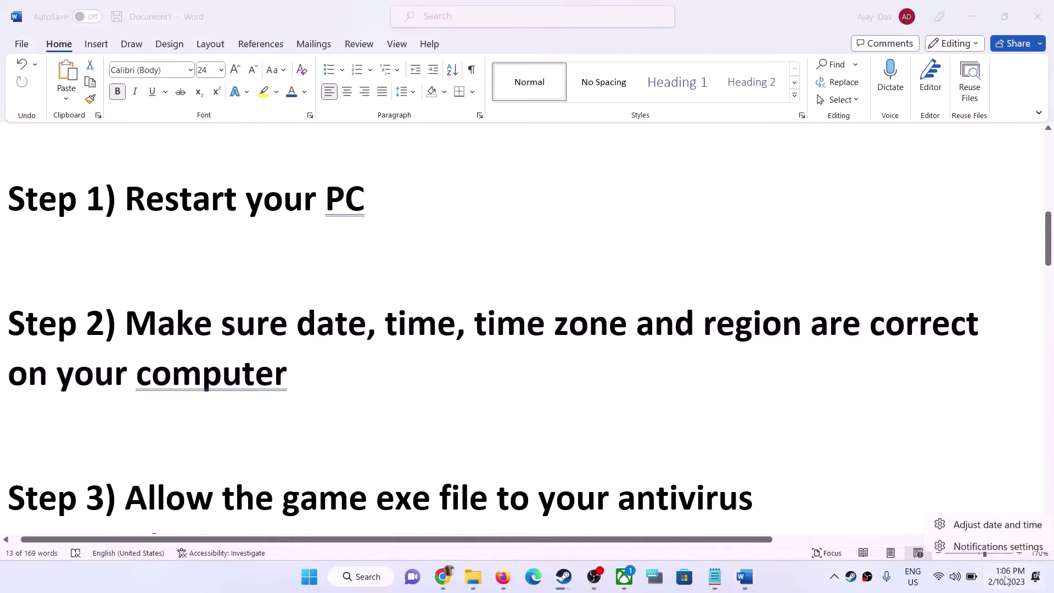
{"action": "left_click", "coordinate": [1014, 521]}
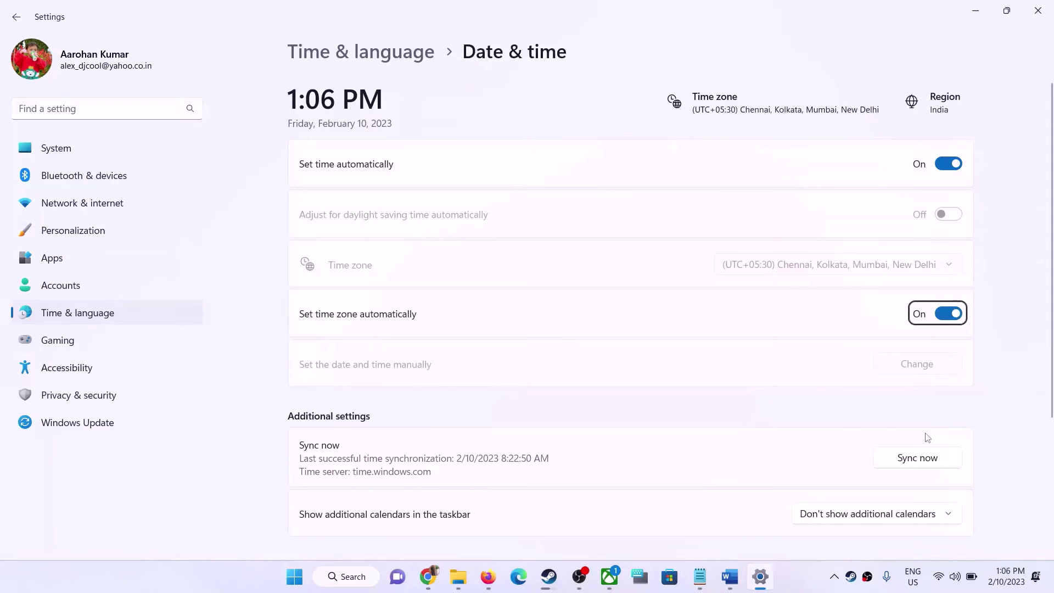
Synchronize the Windows clock now, and review the Country or region choices in the Language & region settings.
{"action": "left_click", "coordinate": [929, 464]}
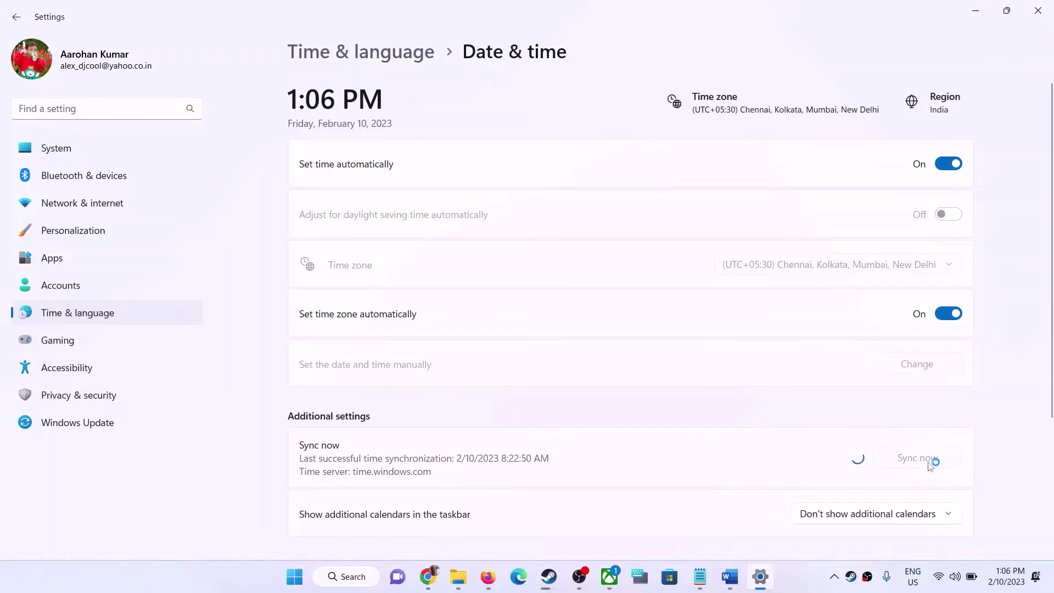
{"action": "left_click", "coordinate": [138, 322]}
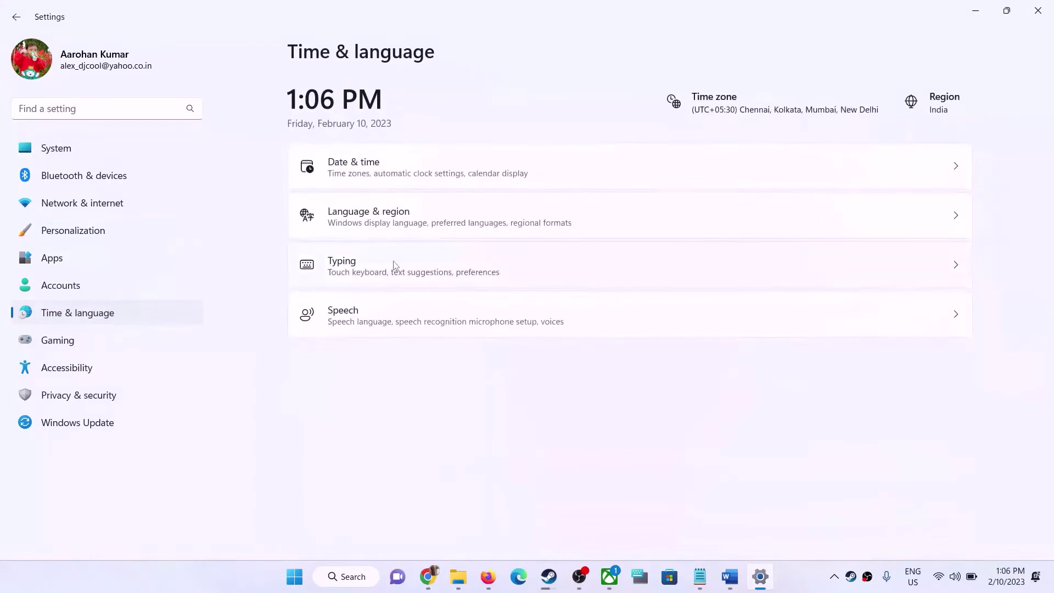
{"action": "left_click", "coordinate": [390, 224]}
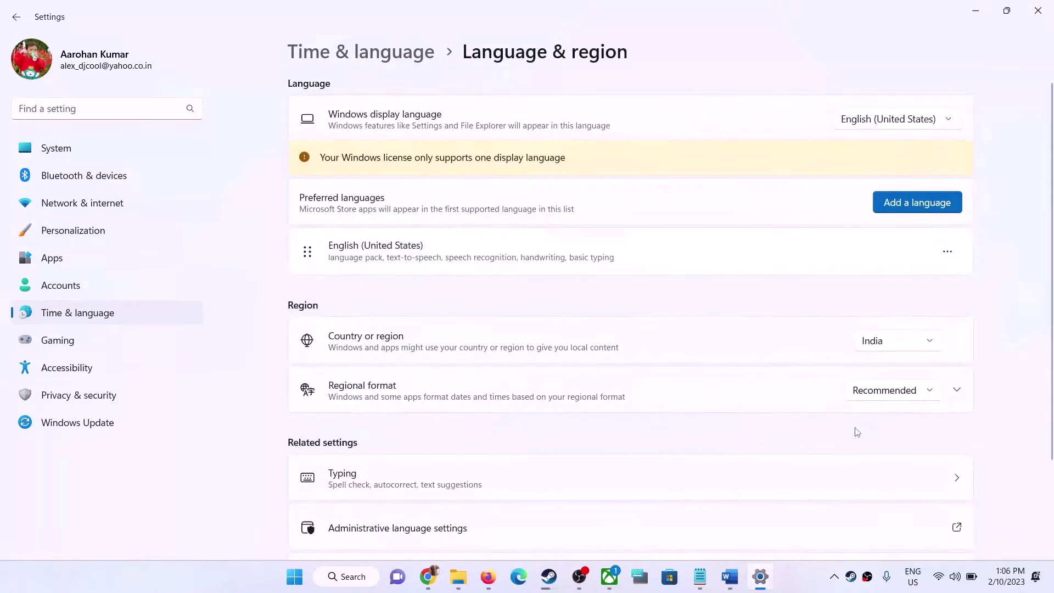
{"action": "left_click", "coordinate": [899, 344]}
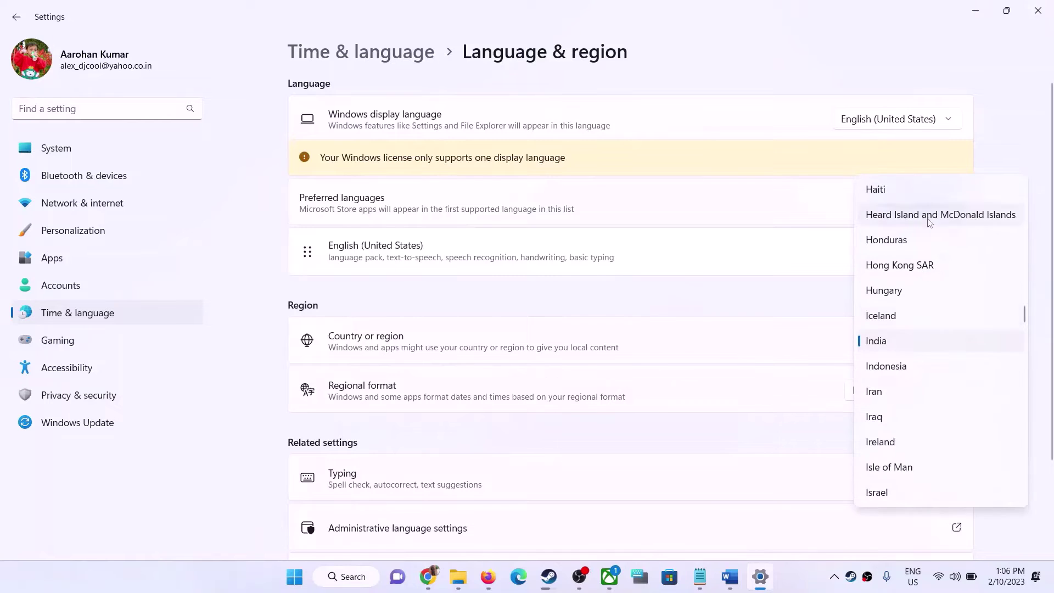
{"action": "left_click", "coordinate": [1019, 107]}
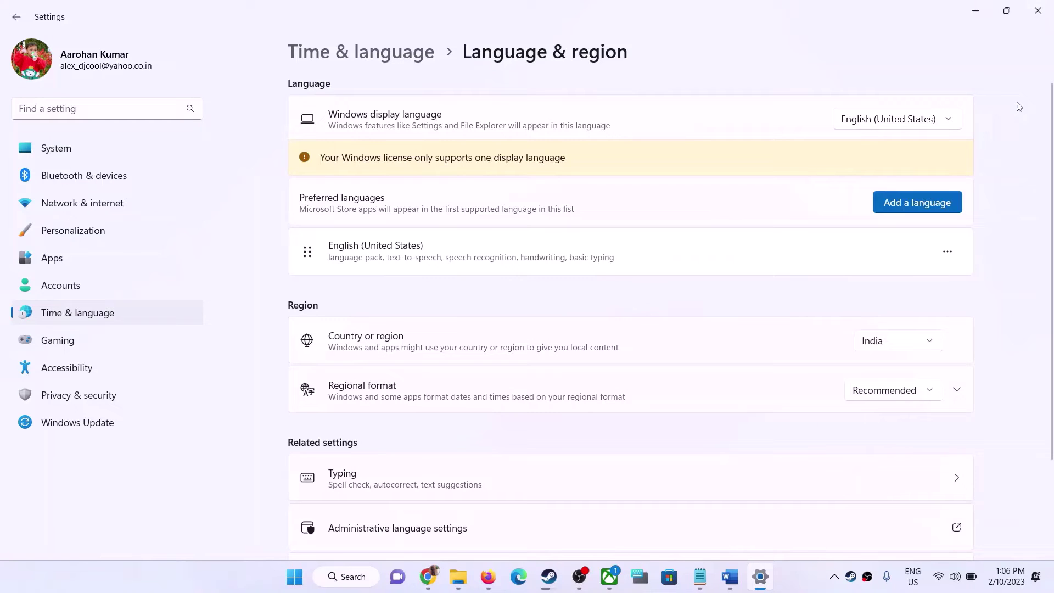
{"action": "left_click", "coordinate": [1039, 13]}
Highlight the Step 3 note "Allow the game exe file to your antivirus program" in the Word notes, and clear the selection.
{"action": "scroll", "coordinate": [646, 326], "scroll_direction": "down", "scroll_amount": 2}
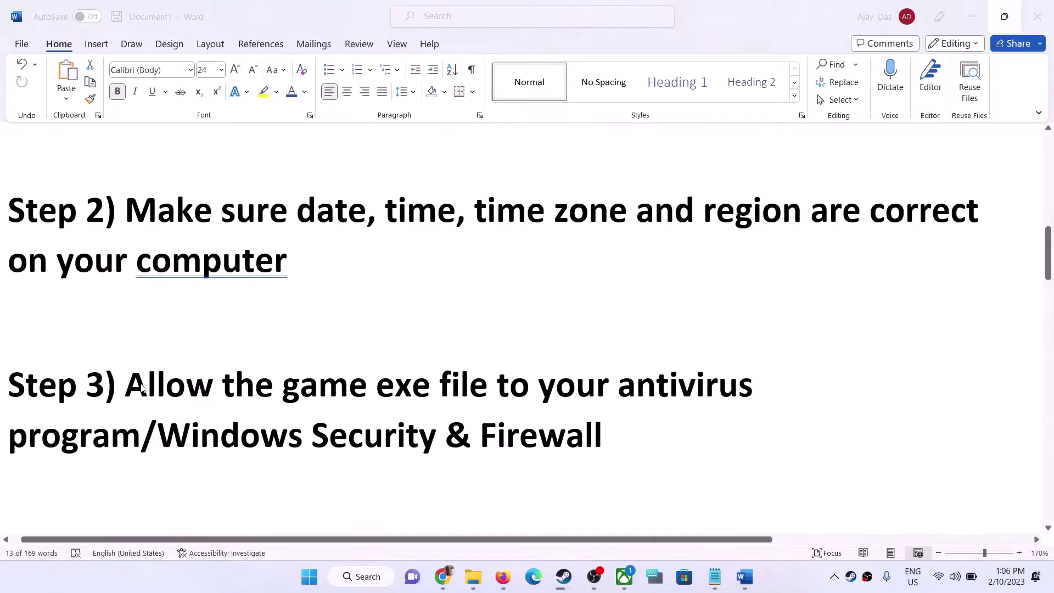
{"action": "left_click_drag", "start_coordinate": [127, 384], "coordinate": [144, 433]}
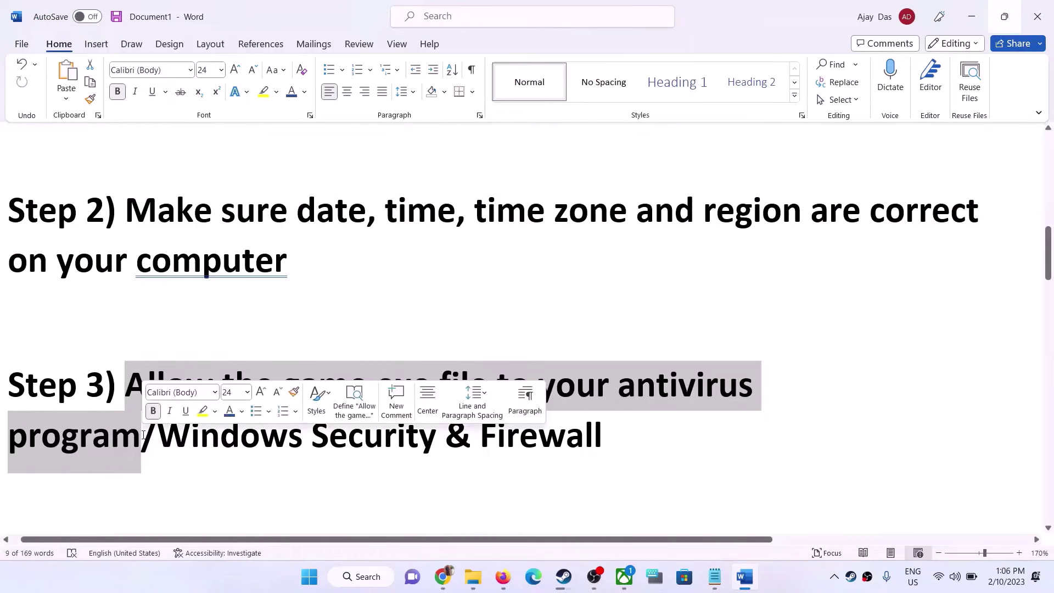
{"action": "left_click", "coordinate": [227, 341]}
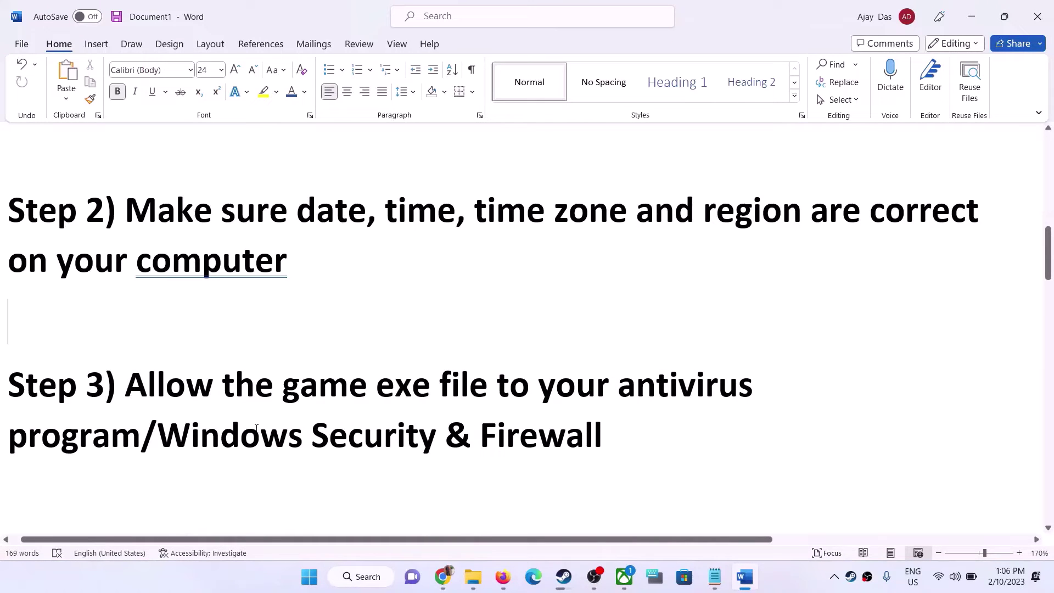
Open the Ransomware protection page under Virus & threat protection in Windows Security.
{"action": "key", "text": "super+i"}
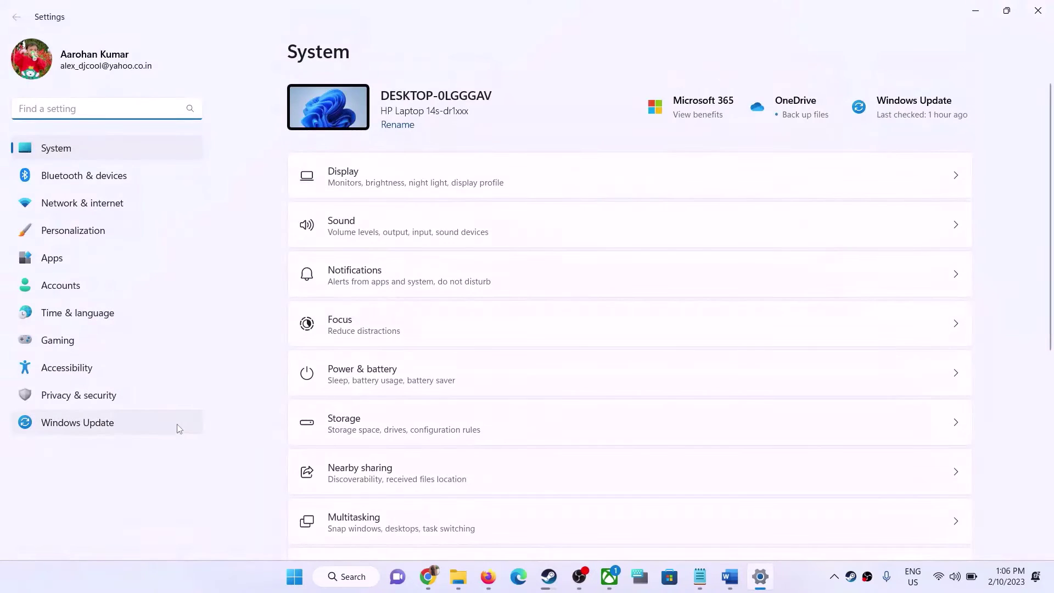
{"action": "left_click", "coordinate": [80, 395]}
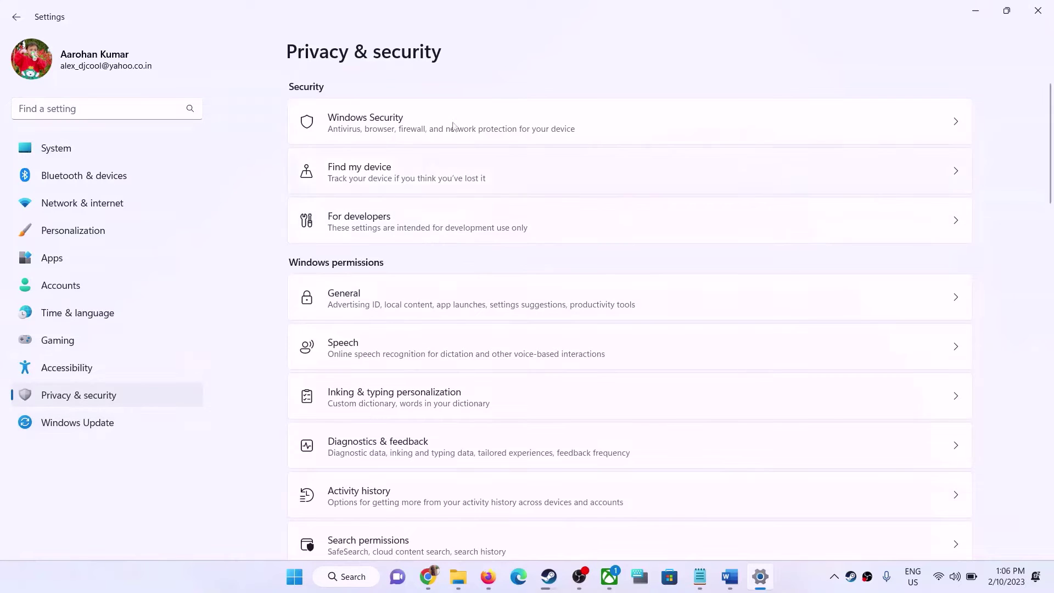
{"action": "left_click", "coordinate": [388, 130]}
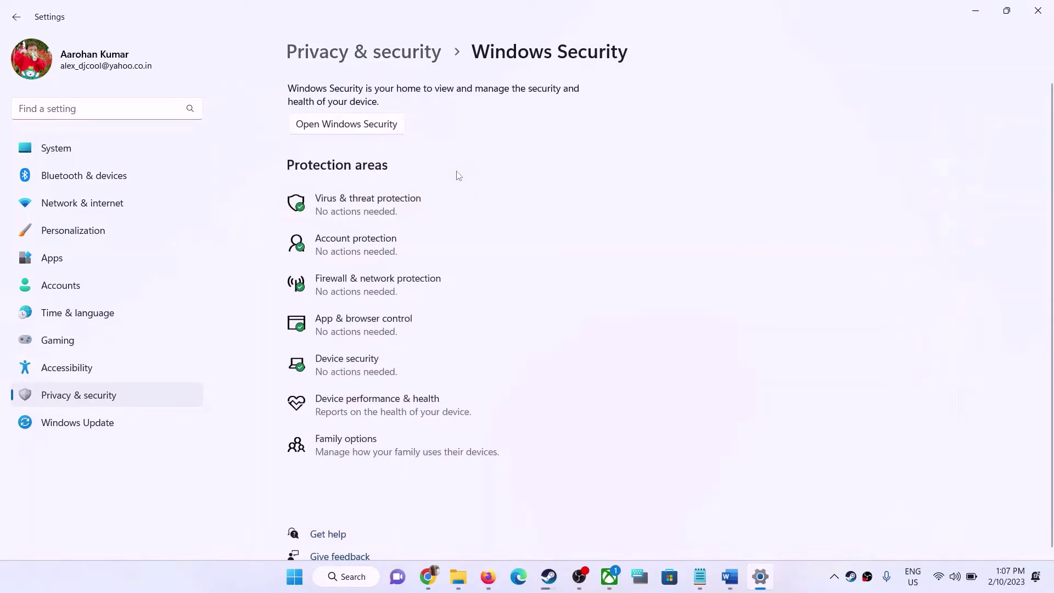
{"action": "scroll", "coordinate": [465, 200], "scroll_direction": "down", "scroll_amount": 1}
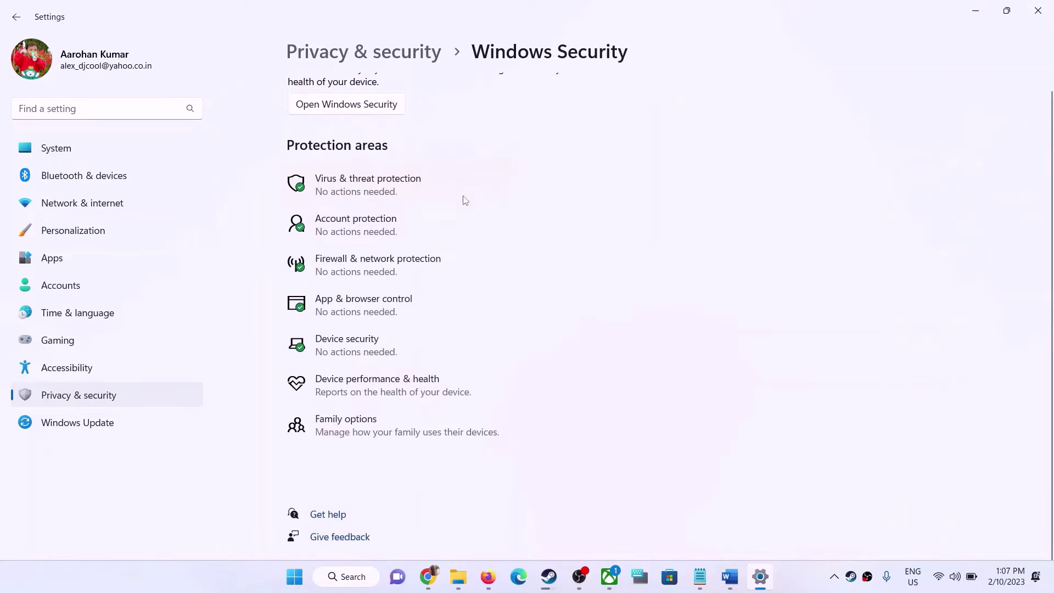
{"action": "left_click", "coordinate": [368, 192]}
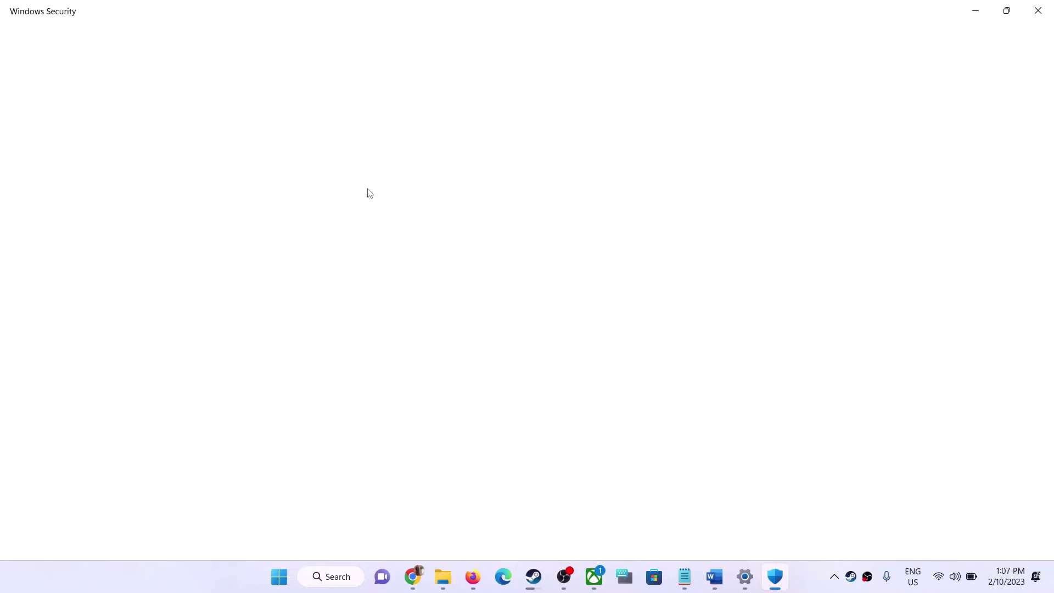
{"action": "scroll", "coordinate": [367, 193], "scroll_direction": "down", "scroll_amount": 5}
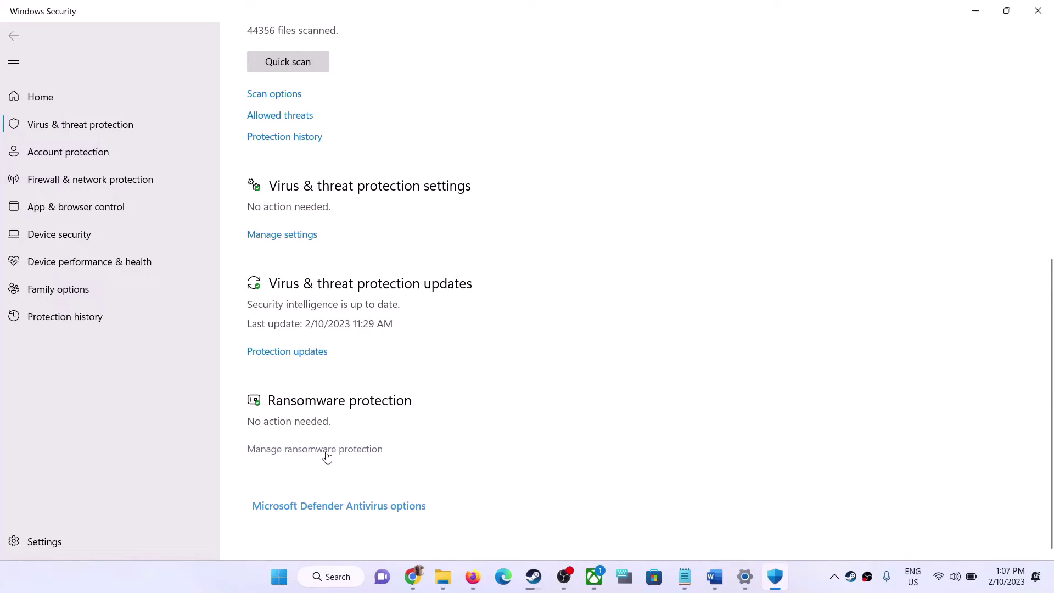
{"action": "left_click", "coordinate": [327, 450]}
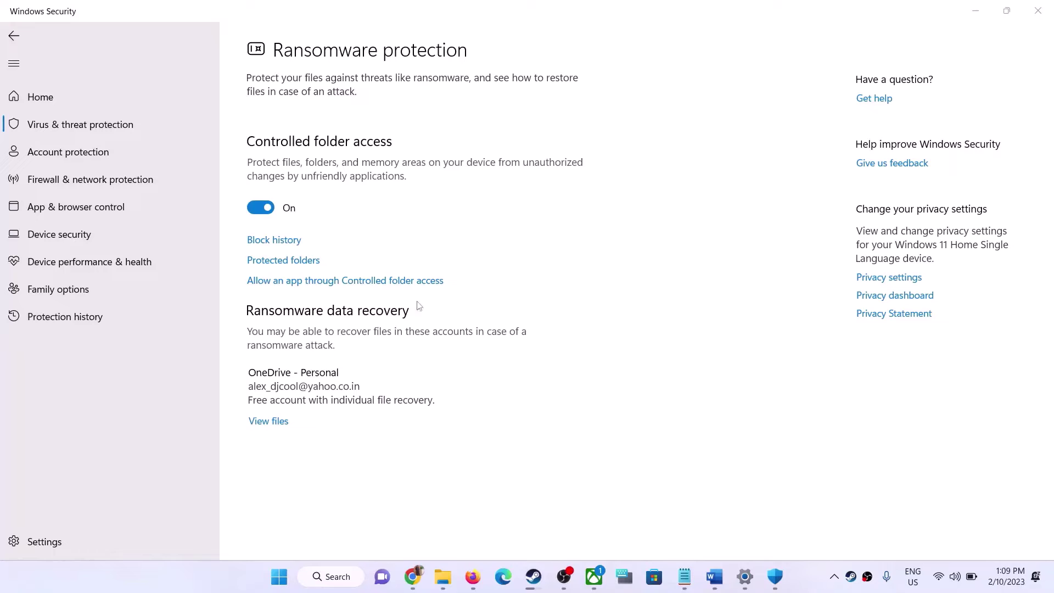
Open the list of apps allowed through Controlled folder access.
{"action": "left_click", "coordinate": [374, 292]}
{"action": "left_click", "coordinate": [377, 288]}
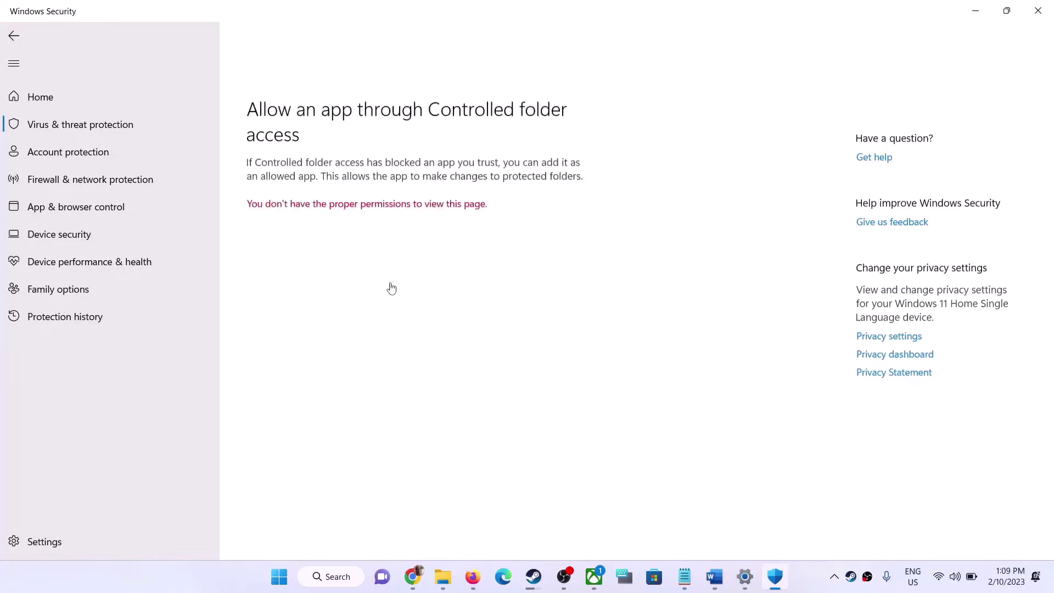
{"action": "left_click", "coordinate": [455, 397]}
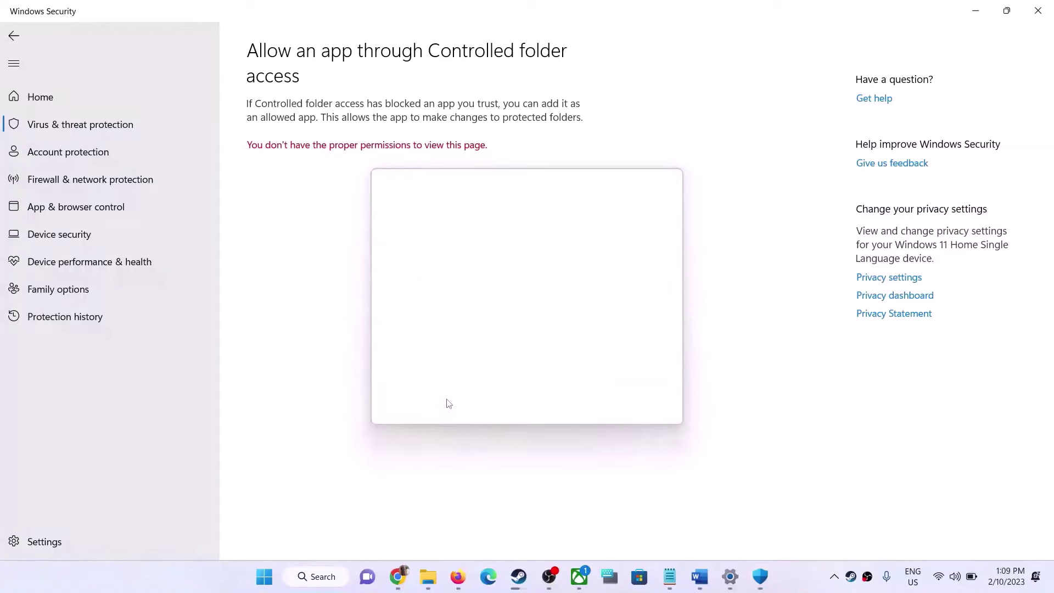
{"action": "scroll", "coordinate": [348, 283], "scroll_direction": "down", "scroll_amount": 4}
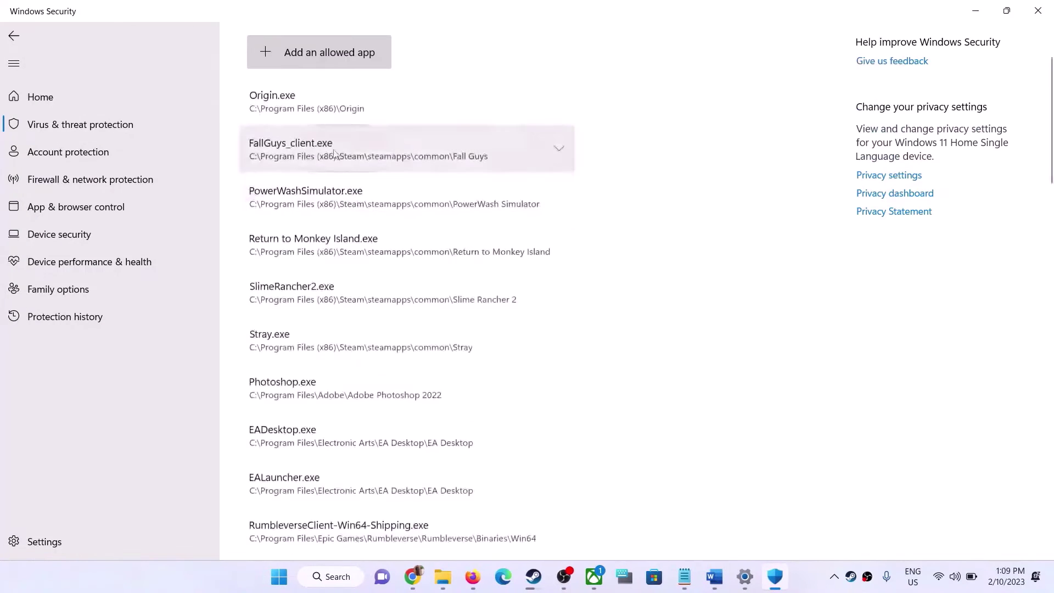
Start adding an allowed app by browsing all apps, and go to C:\Program Files (x86)\Steam\steamapps\common.
{"action": "left_click", "coordinate": [330, 51]}
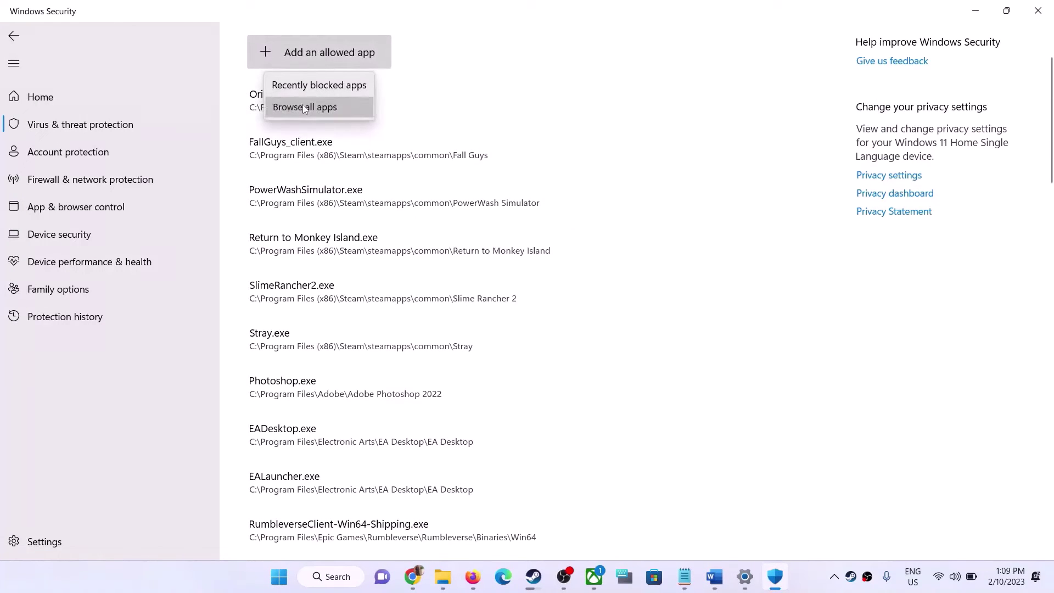
{"action": "left_click", "coordinate": [304, 108]}
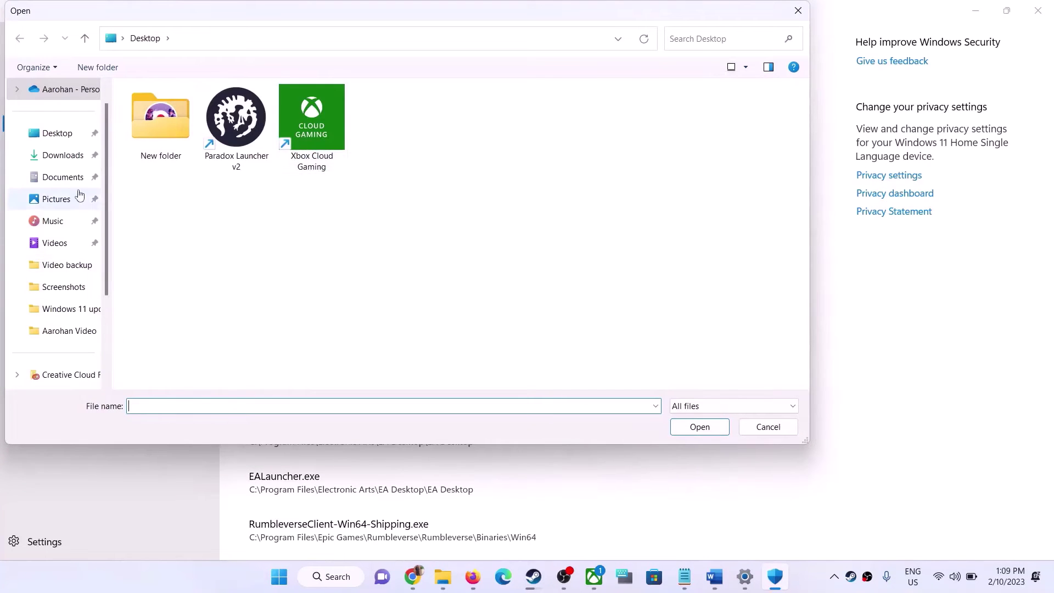
{"action": "scroll", "coordinate": [82, 281], "scroll_direction": "down", "scroll_amount": 2}
{"action": "left_click", "coordinate": [65, 287]}
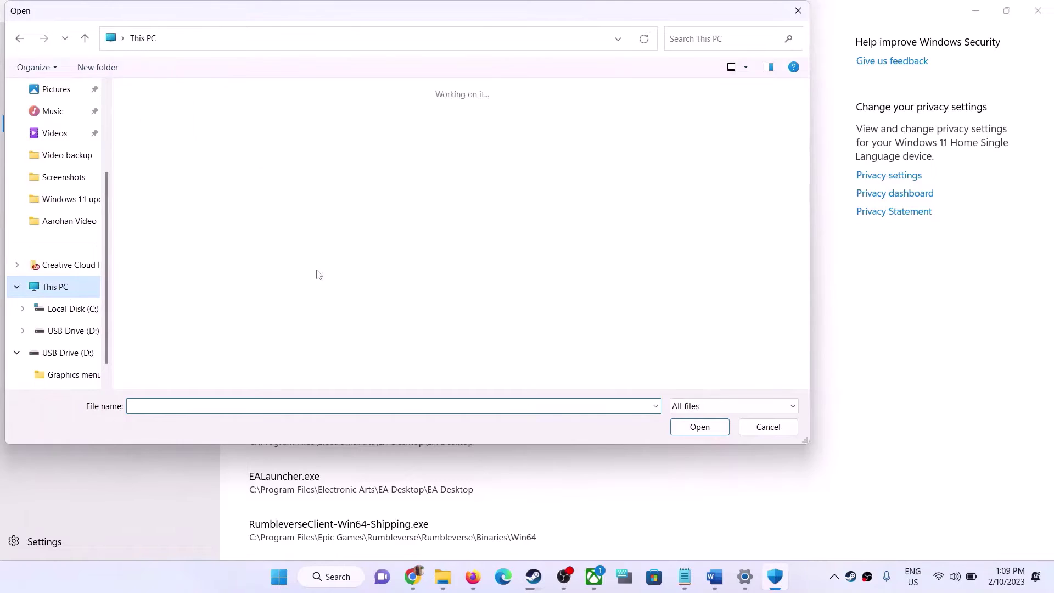
{"action": "double_click", "coordinate": [230, 210]}
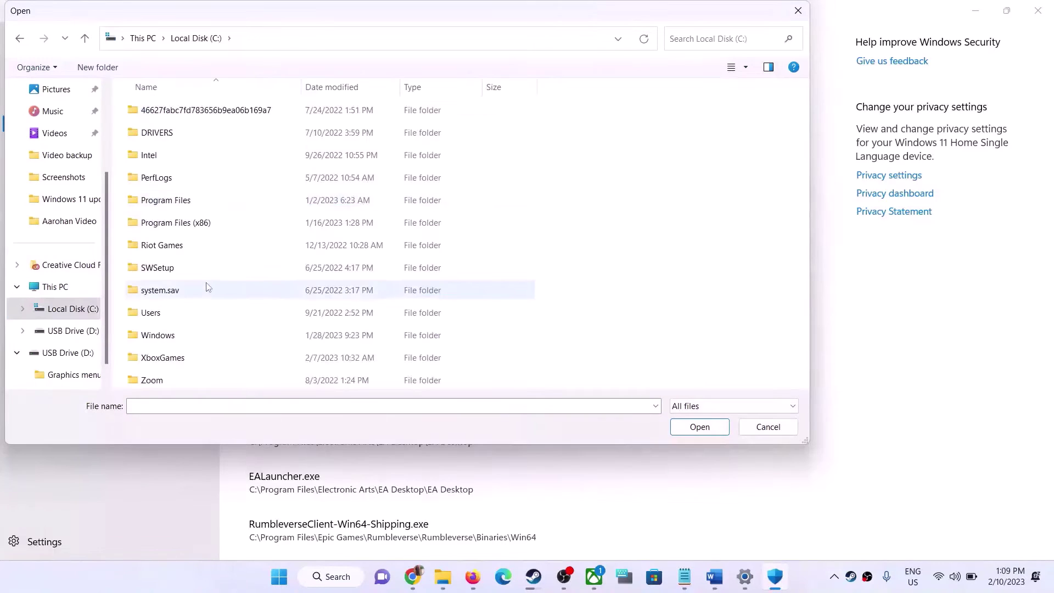
{"action": "double_click", "coordinate": [201, 223]}
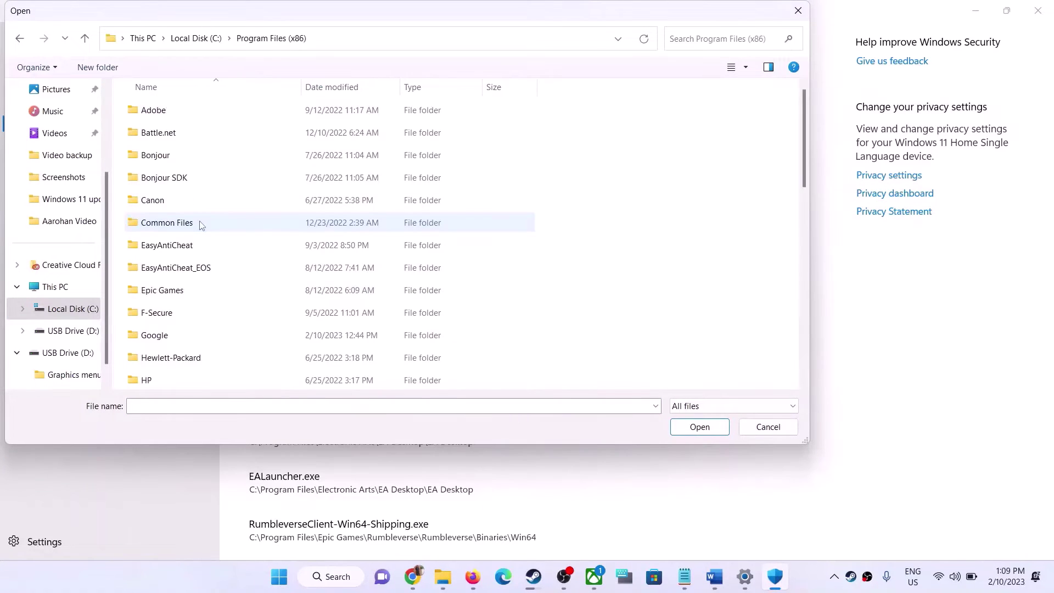
{"action": "scroll", "coordinate": [222, 230], "scroll_direction": "down", "scroll_amount": 3}
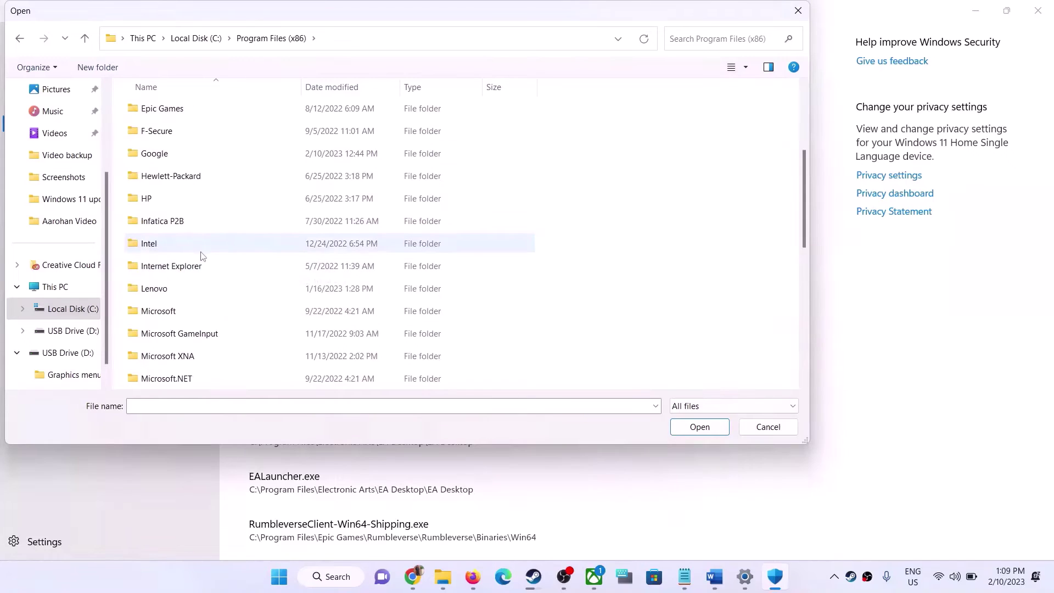
{"action": "scroll", "coordinate": [200, 254], "scroll_direction": "down", "scroll_amount": 2}
{"action": "scroll", "coordinate": [181, 281], "scroll_direction": "down", "scroll_amount": 2}
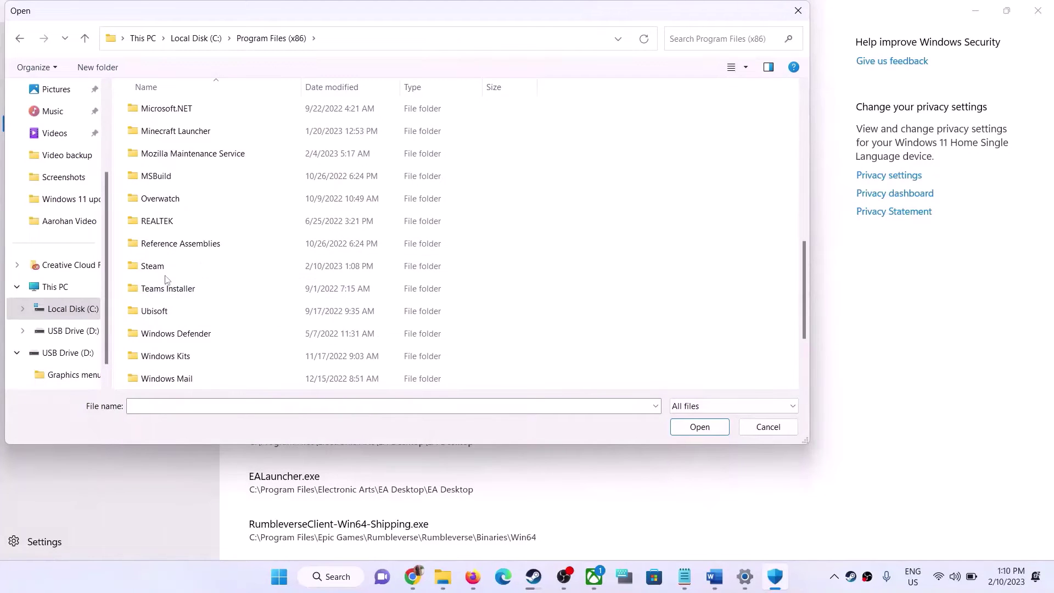
{"action": "double_click", "coordinate": [165, 270]}
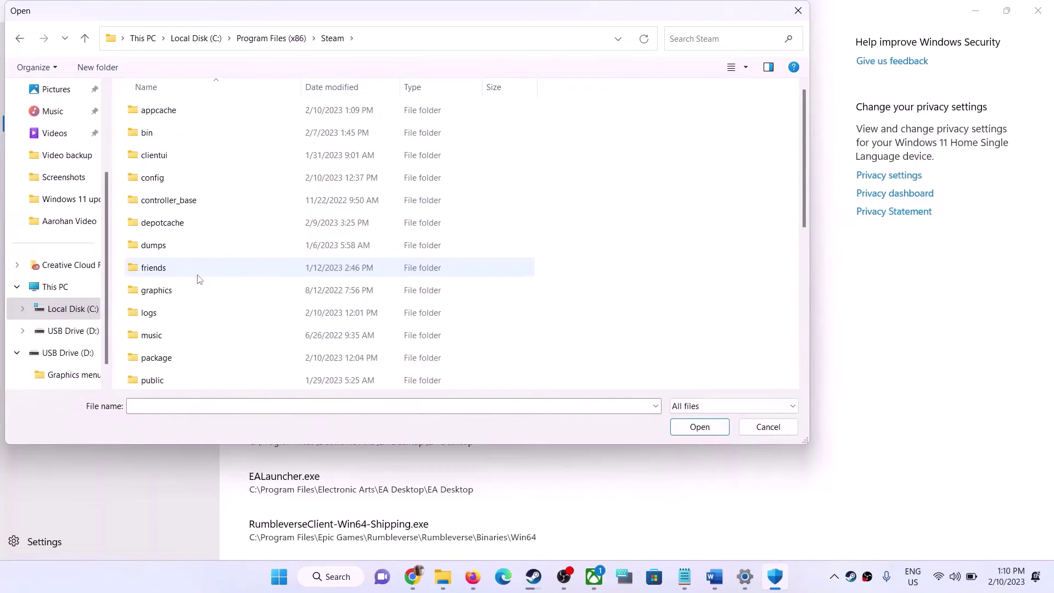
{"action": "double_click", "coordinate": [169, 291]}
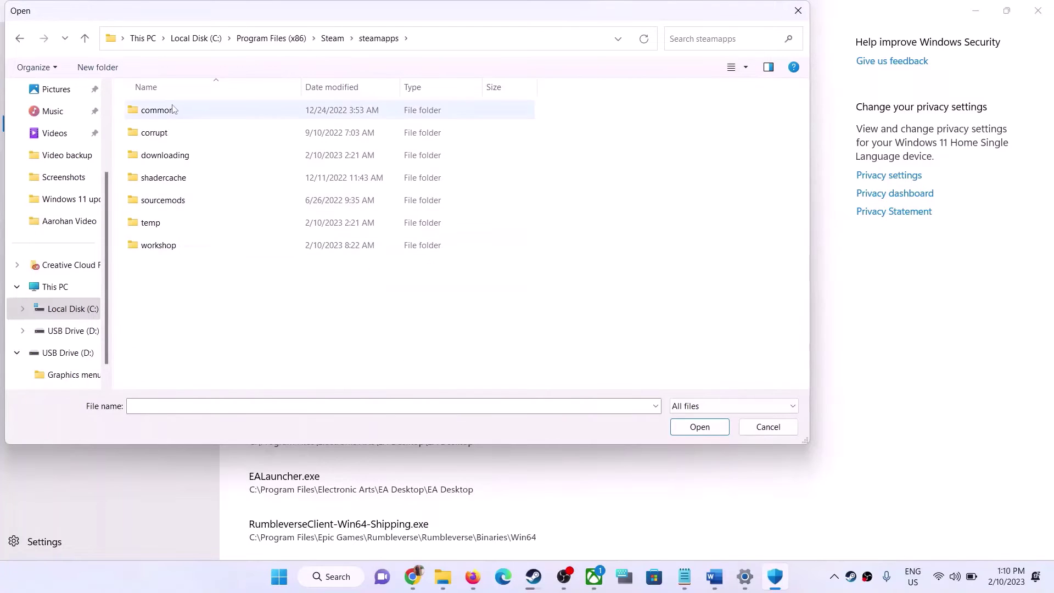
{"action": "double_click", "coordinate": [170, 110]}
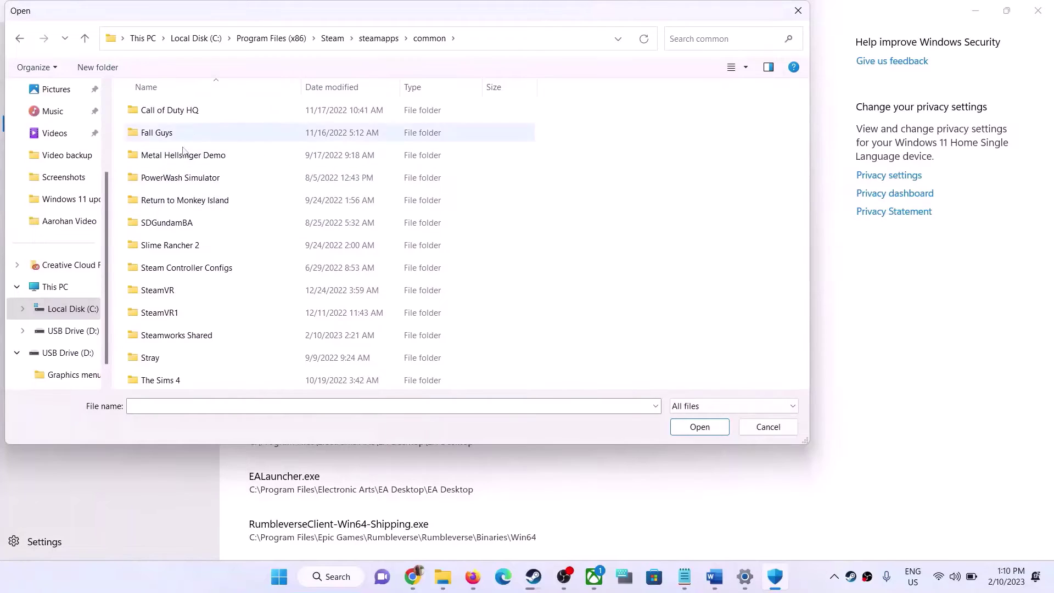
Select the SlimeRancher2 application in the Slime Rancher 2 folder as an example, and cancel adding it.
{"action": "double_click", "coordinate": [179, 245]}
{"action": "left_click", "coordinate": [184, 136]}
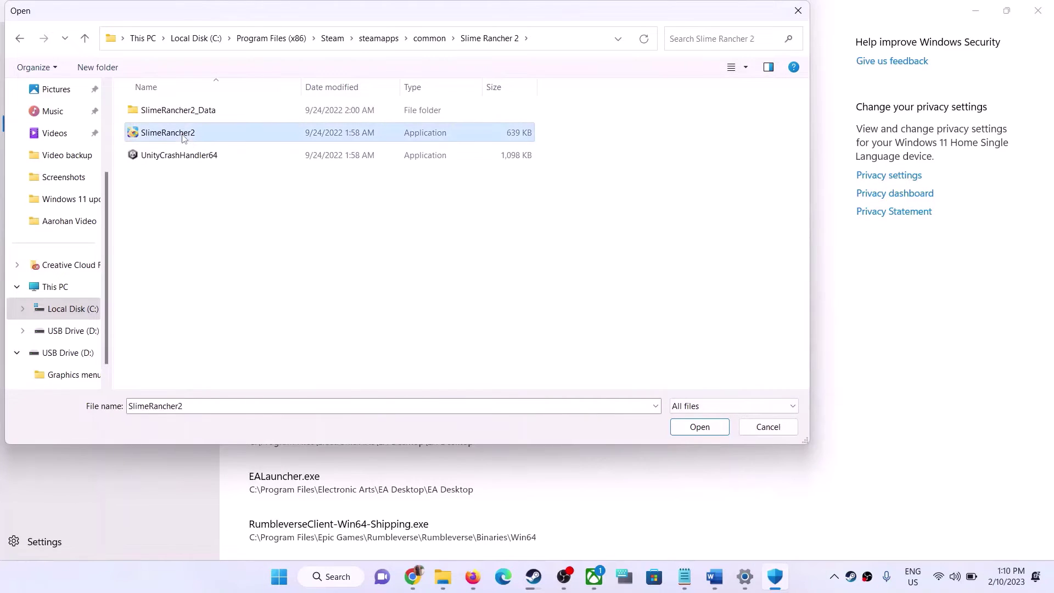
{"action": "left_click", "coordinate": [767, 427]}
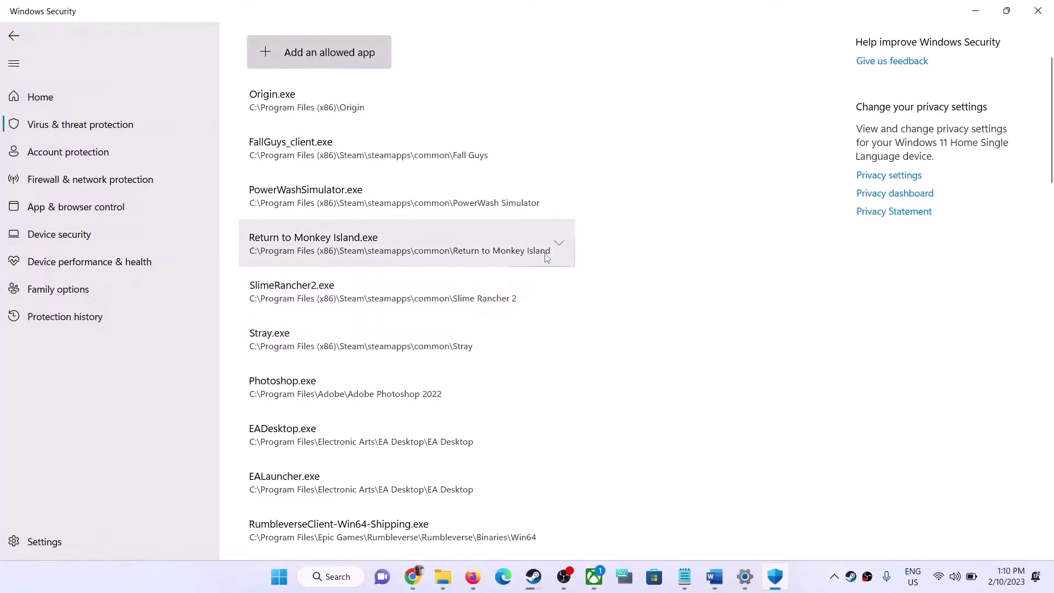
Return to the Word notes, highlight "Security & Firewall" in Step 3, and open Control Panel.
{"action": "left_click", "coordinate": [714, 577]}
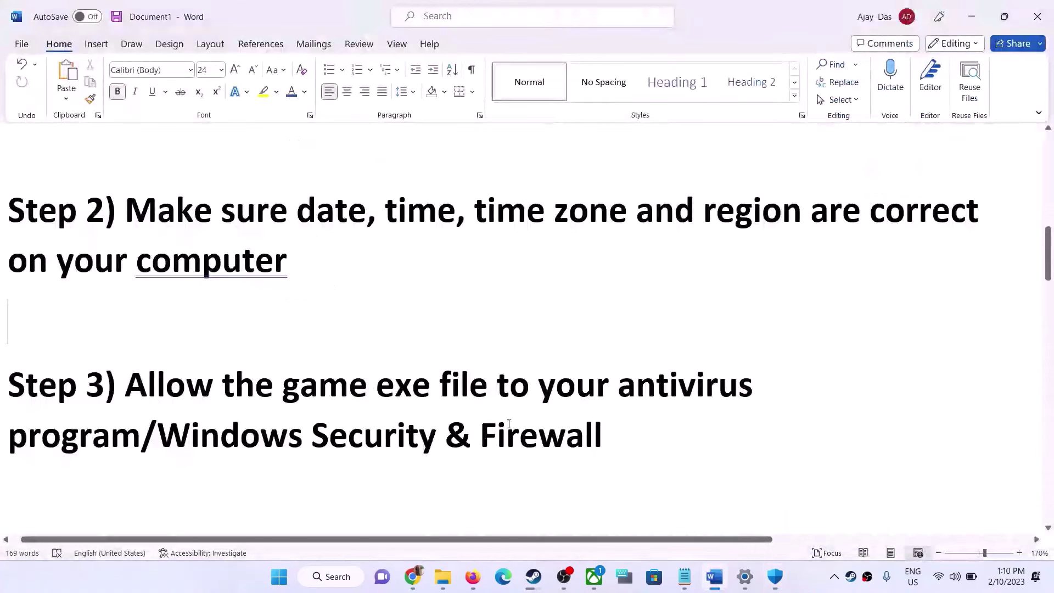
{"action": "left_click_drag", "start_coordinate": [408, 438], "coordinate": [555, 448]}
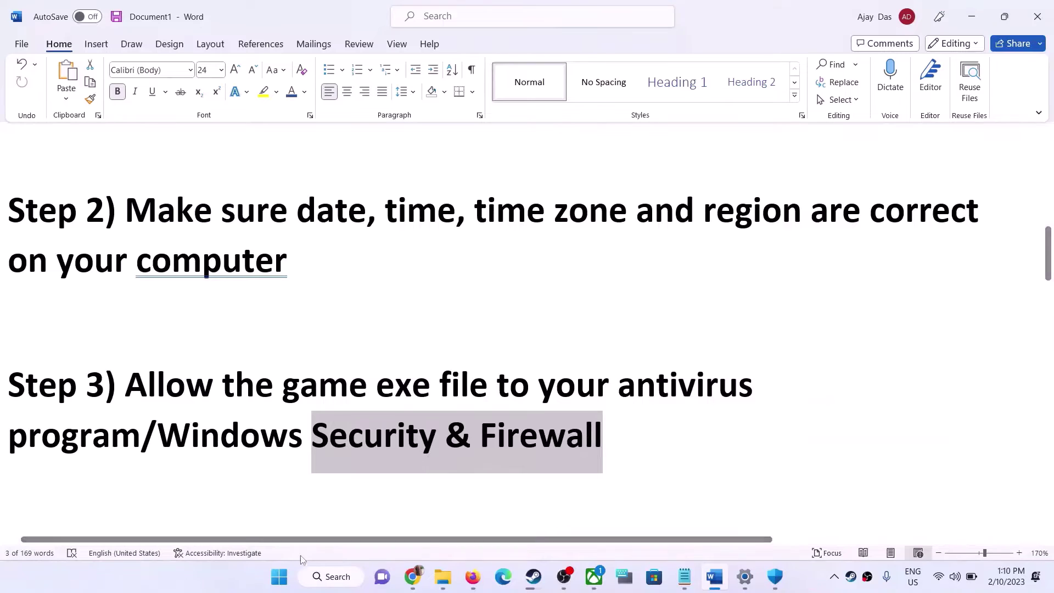
{"action": "left_click", "coordinate": [284, 585]}
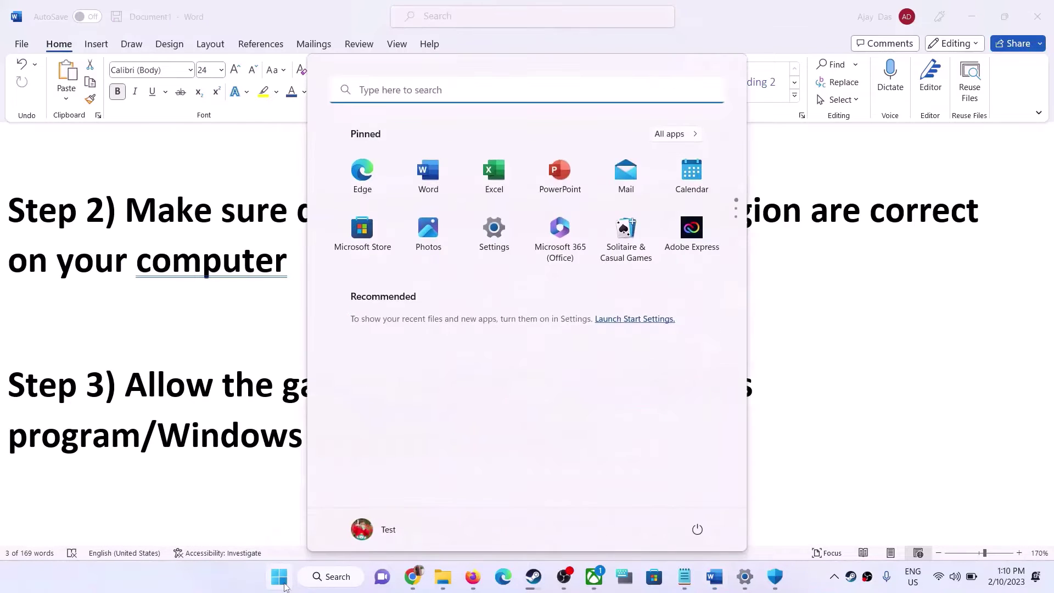
{"action": "type", "text": "contr"}
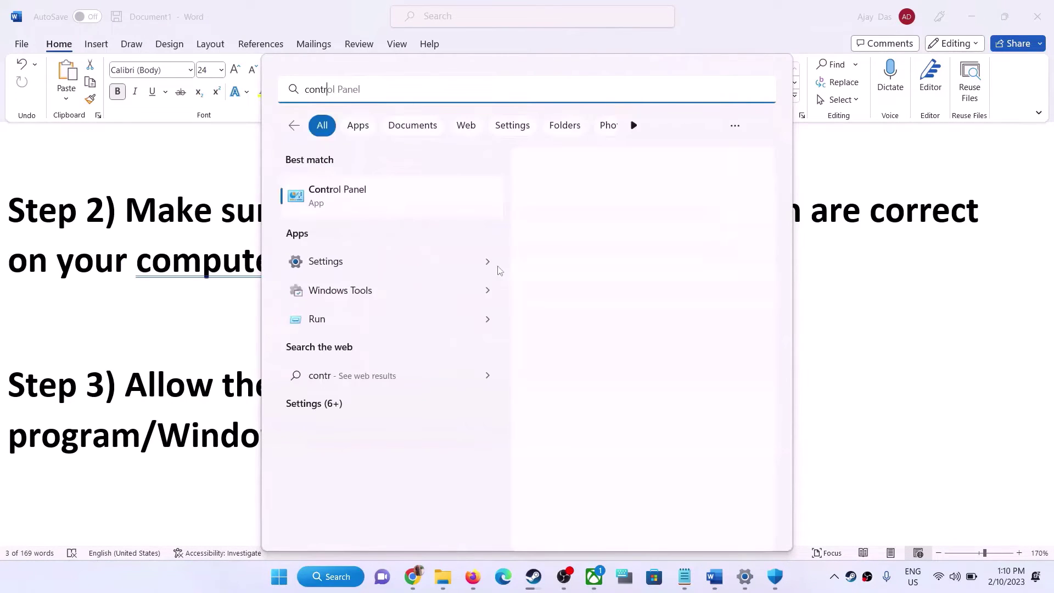
{"action": "left_click", "coordinate": [407, 215]}
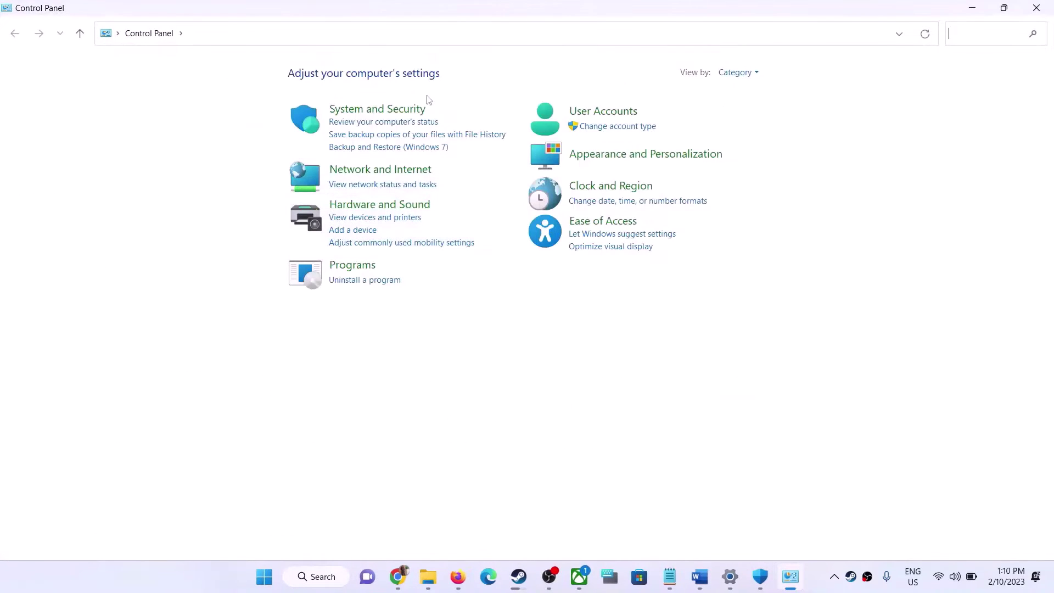
Open the list of apps allowed through Windows Defender Firewall from the System and Security category.
{"action": "left_click", "coordinate": [389, 114]}
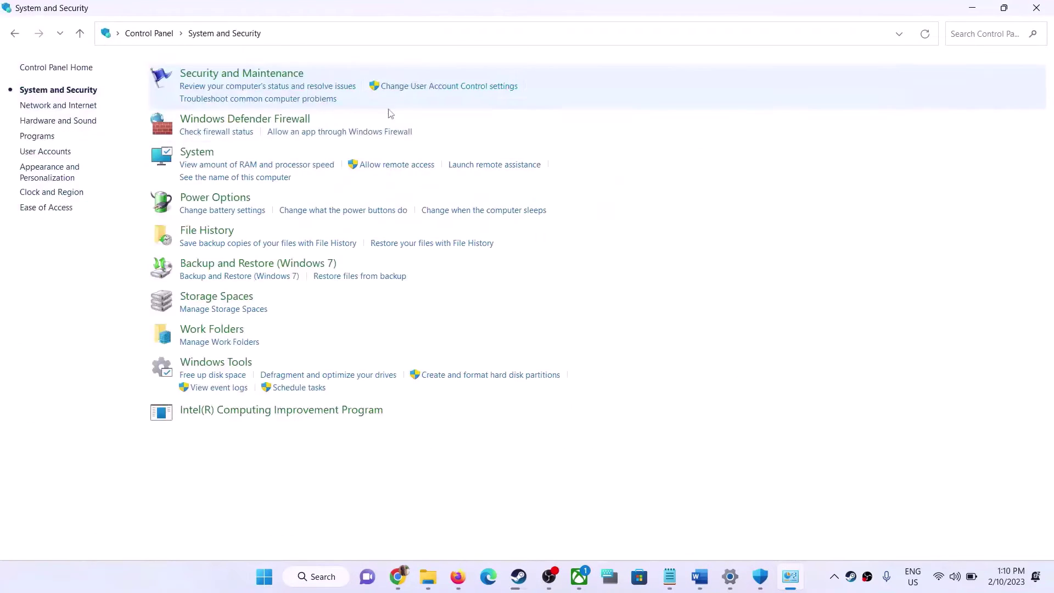
{"action": "left_click", "coordinate": [220, 121]}
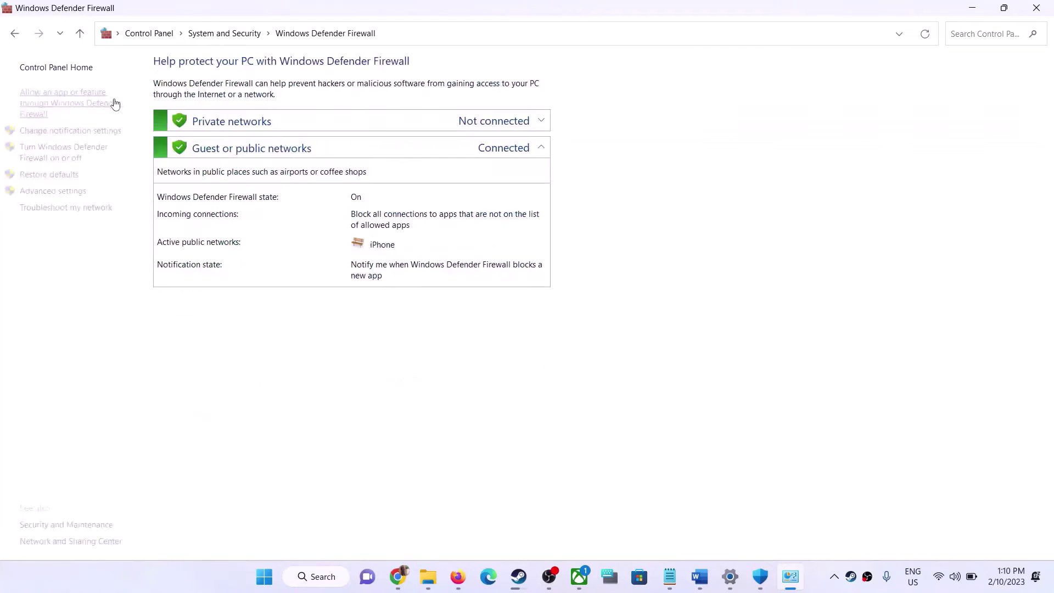
{"action": "left_click", "coordinate": [76, 108]}
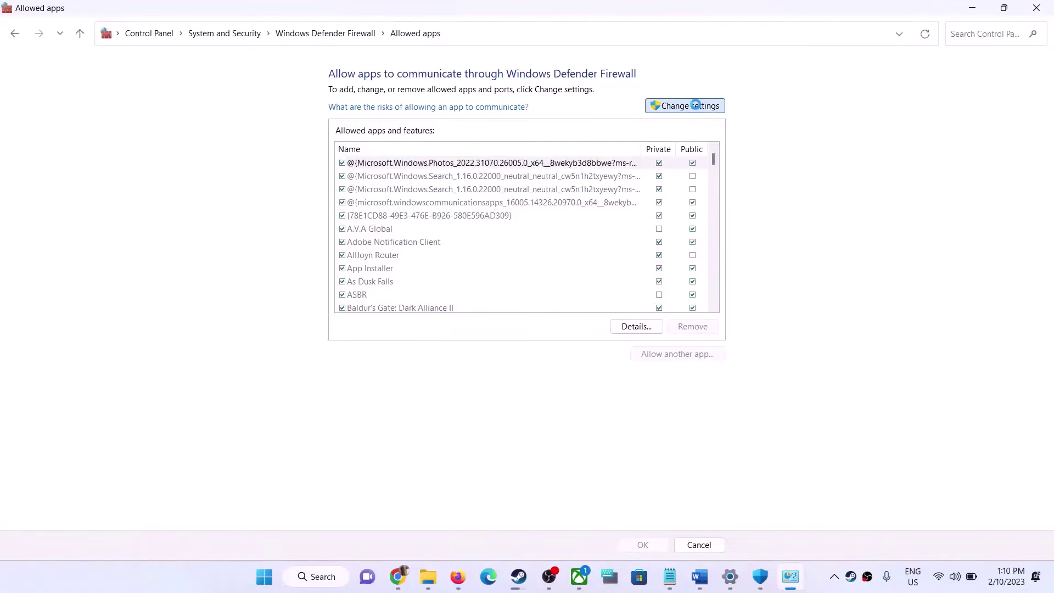
Unlock the allowed apps settings, start browsing for another app to allow, cancel without adding one, and close Control Panel.
{"action": "left_click", "coordinate": [695, 107]}
{"action": "left_click", "coordinate": [662, 353]}
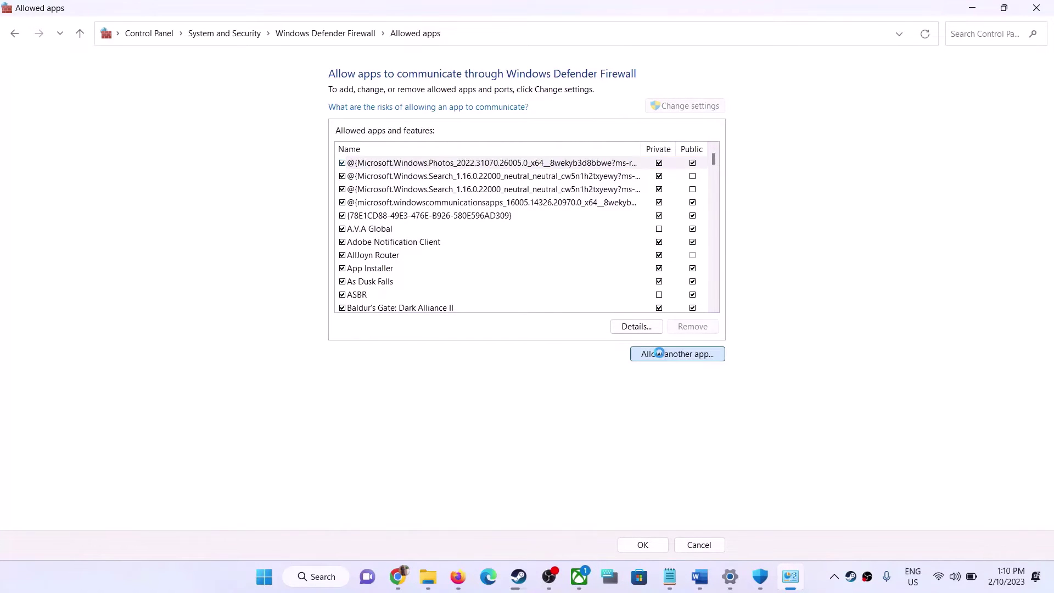
{"action": "left_click", "coordinate": [619, 351]}
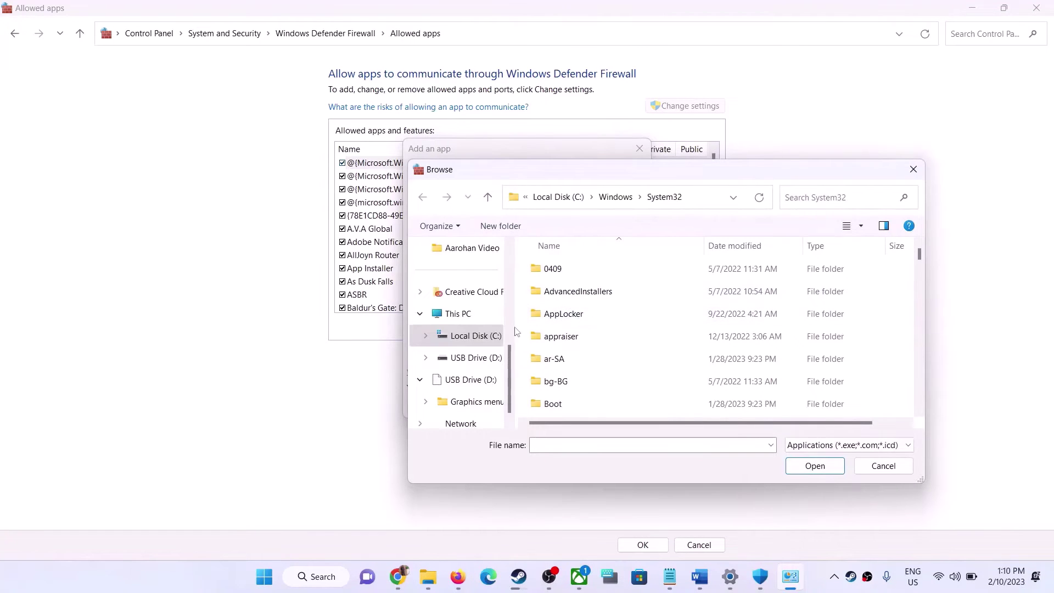
{"action": "left_click", "coordinate": [913, 164]}
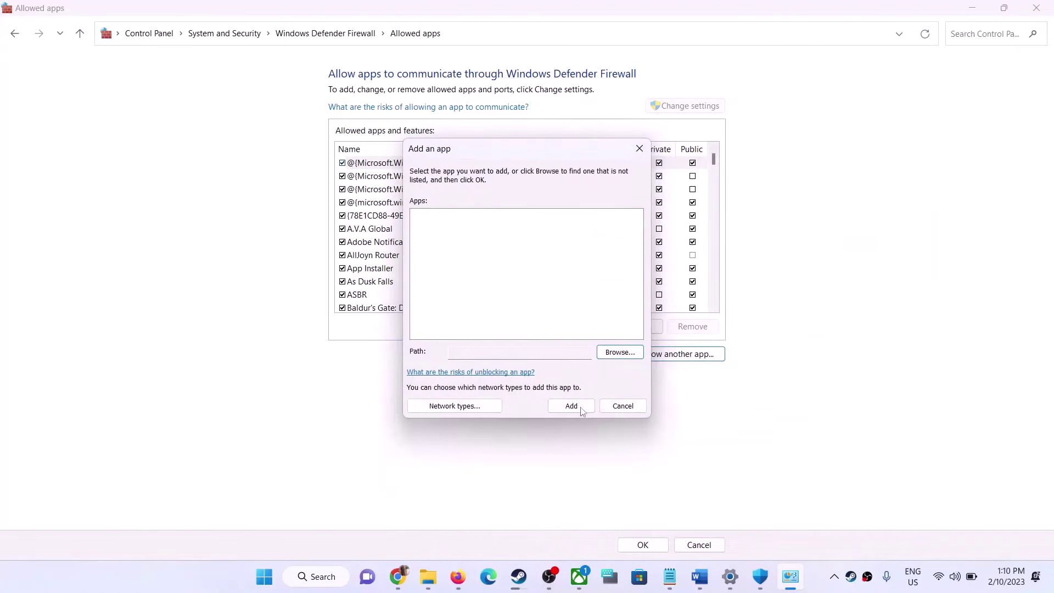
{"action": "left_click", "coordinate": [623, 405]}
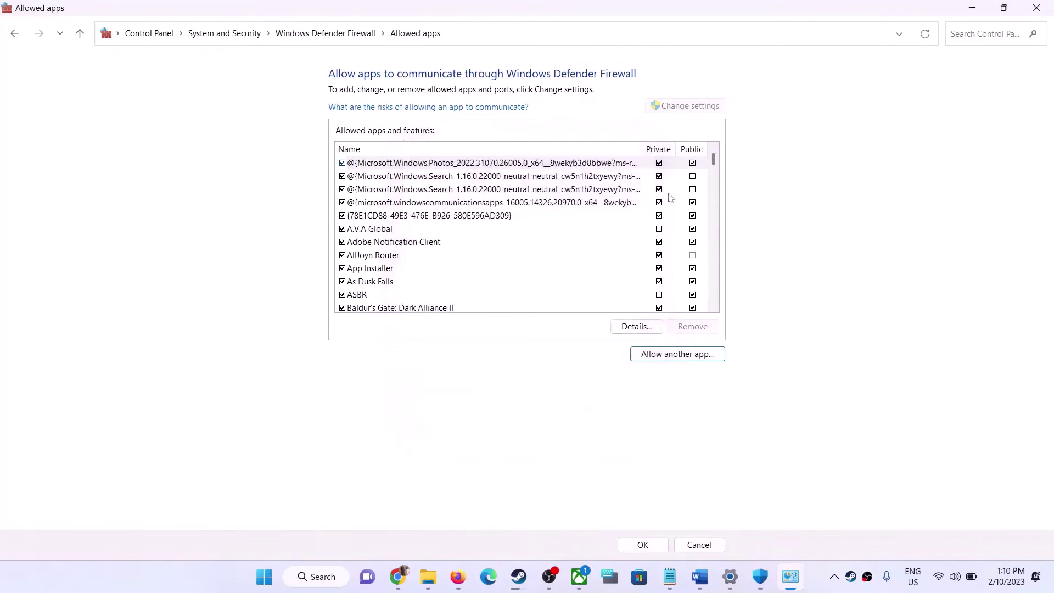
{"action": "left_click", "coordinate": [1036, 8]}
Highlight "Shut down your computer" in Step 4 of the Word notes, and show the Windows power options without choosing one.
{"action": "scroll", "coordinate": [559, 283], "scroll_direction": "down", "scroll_amount": 5}
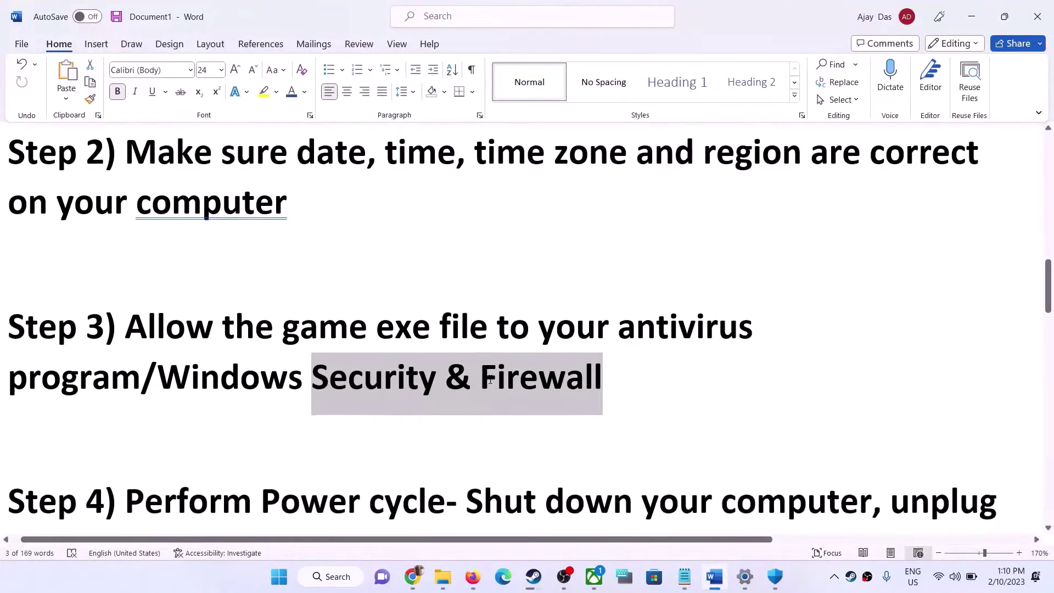
{"action": "scroll", "coordinate": [490, 379], "scroll_direction": "up", "scroll_amount": 1}
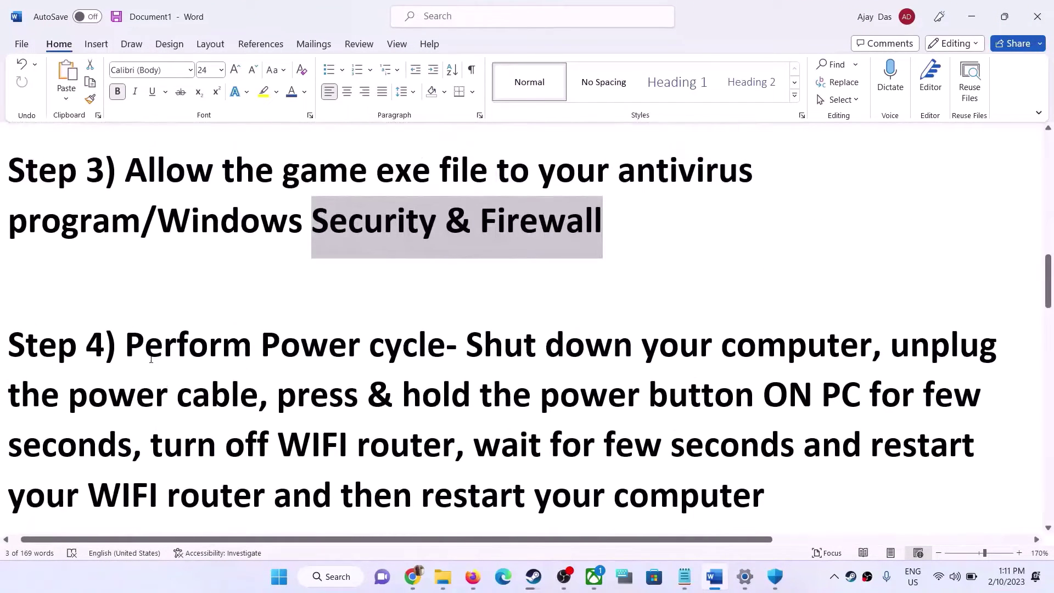
{"action": "left_click_drag", "start_coordinate": [127, 346], "coordinate": [871, 350]}
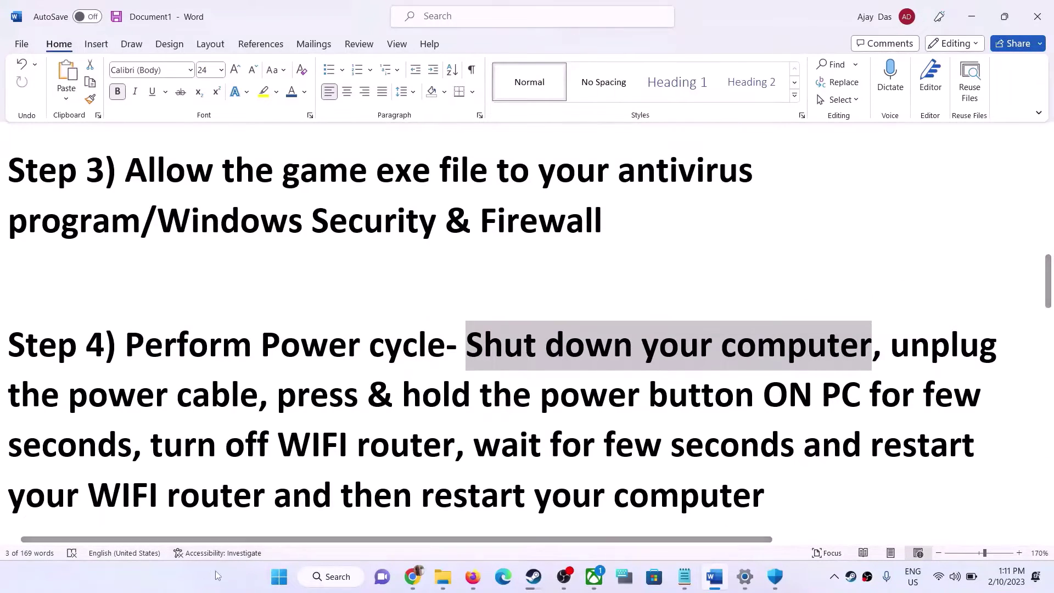
{"action": "left_click", "coordinate": [280, 576]}
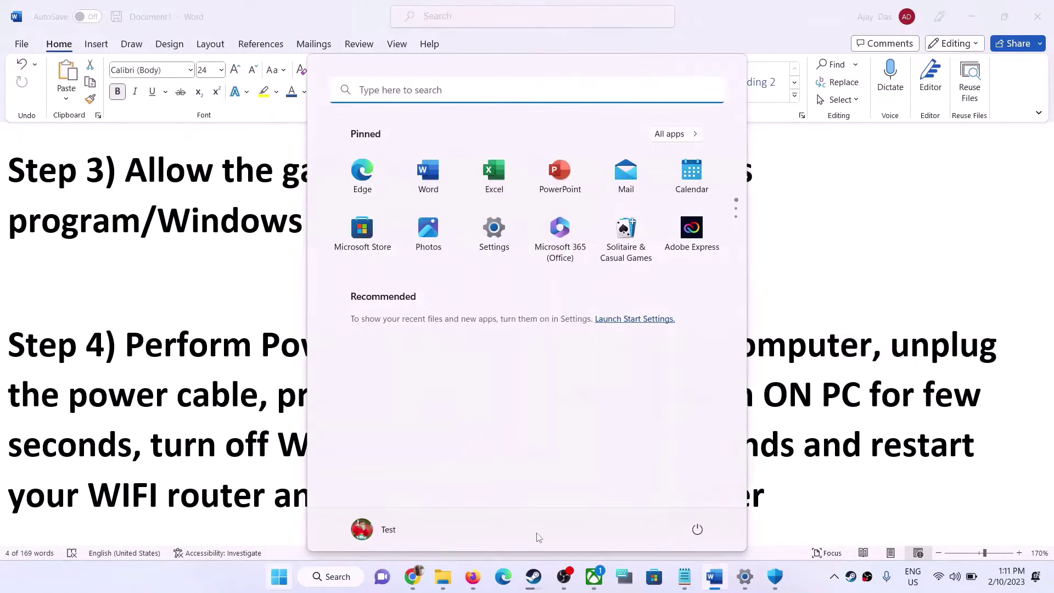
{"action": "left_click", "coordinate": [697, 528]}
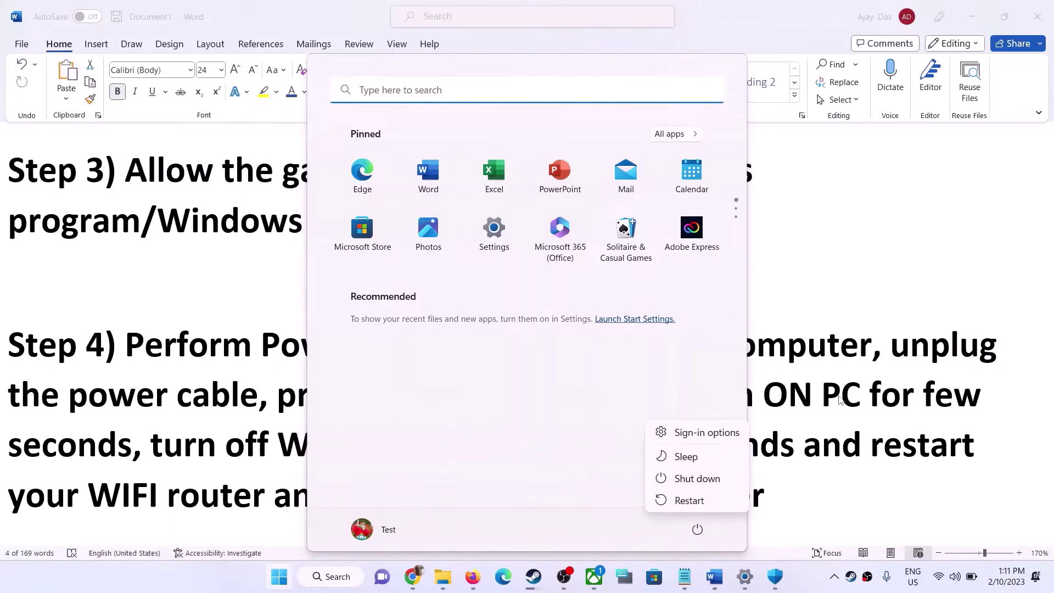
{"action": "left_click", "coordinate": [823, 364]}
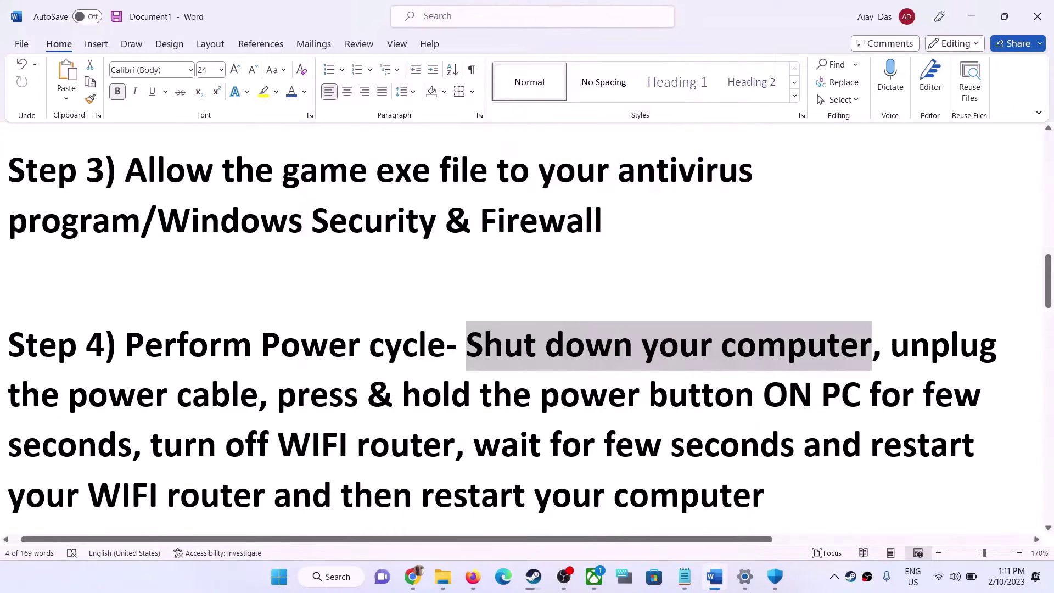
Highlight the remaining power cycle instructions in Step 4 one after another, from unplugging the power cable to restarting the computer.
{"action": "left_click_drag", "start_coordinate": [890, 346], "coordinate": [288, 413]}
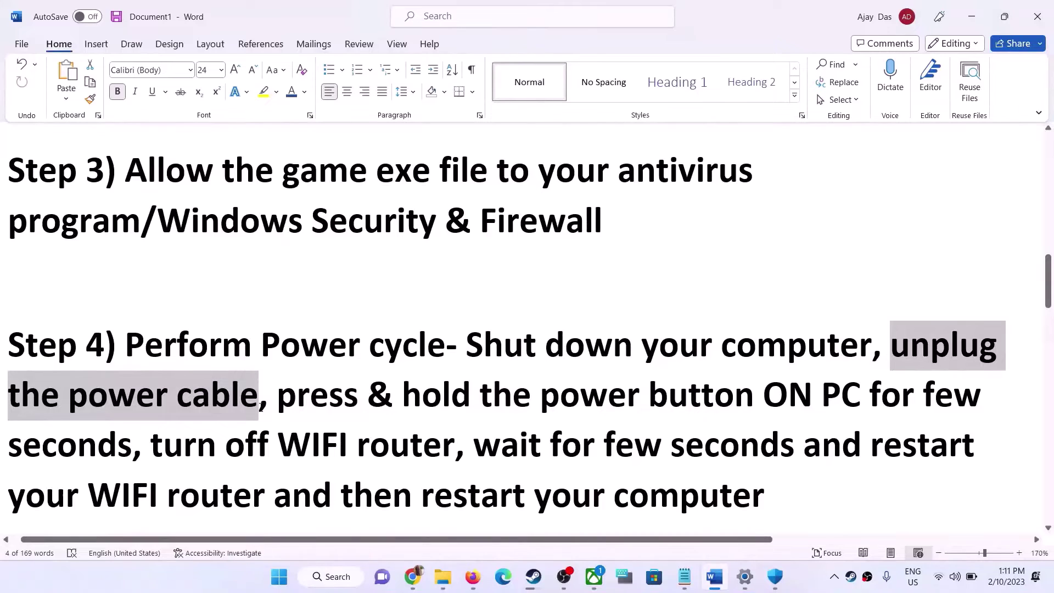
{"action": "left_click_drag", "start_coordinate": [260, 406], "coordinate": [130, 449]}
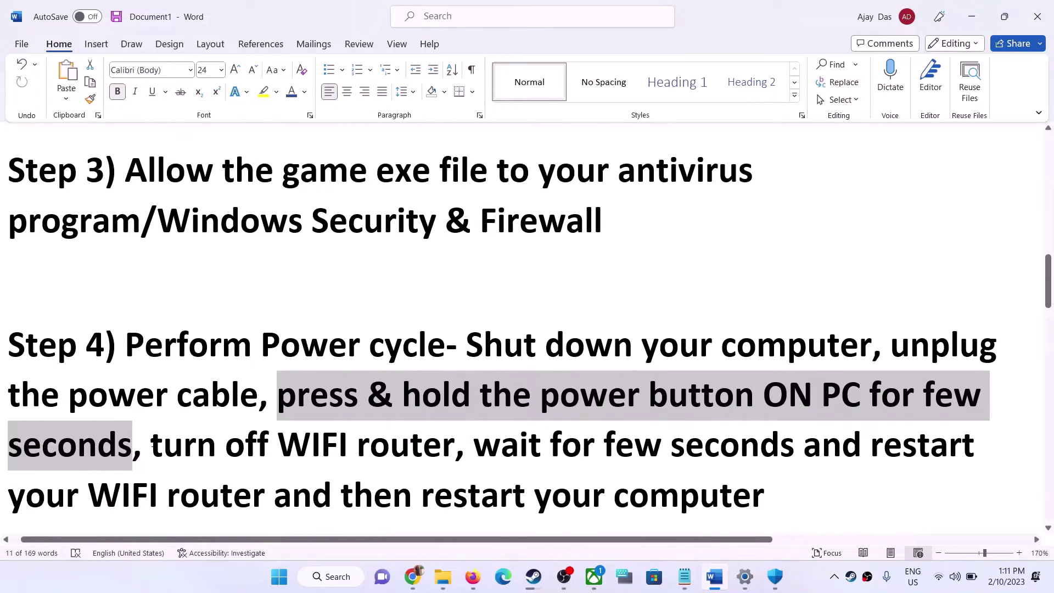
{"action": "left_click_drag", "start_coordinate": [151, 446], "coordinate": [451, 444]}
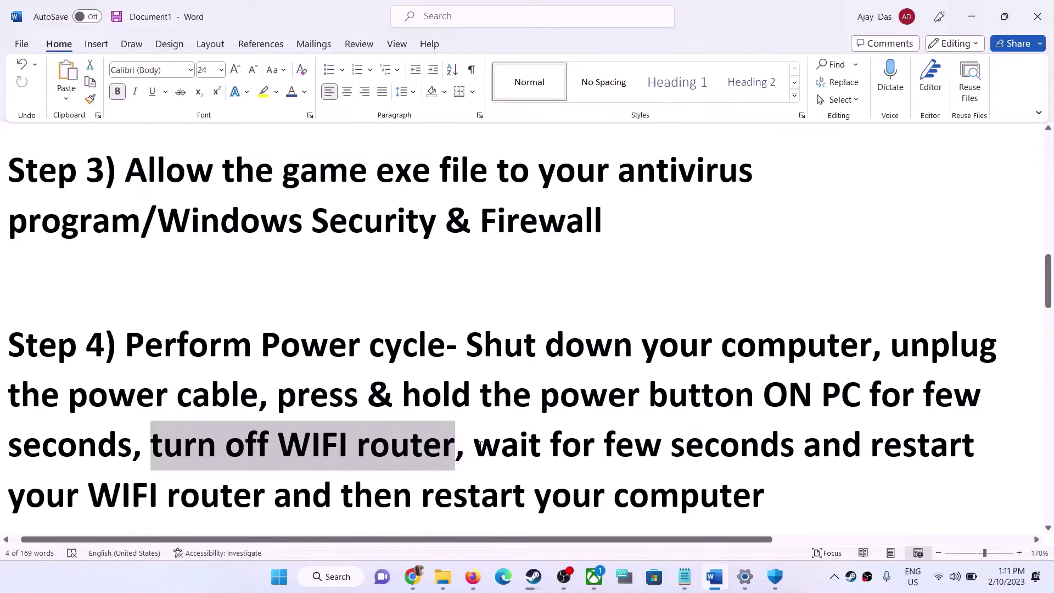
{"action": "left_click_drag", "start_coordinate": [475, 446], "coordinate": [233, 507]}
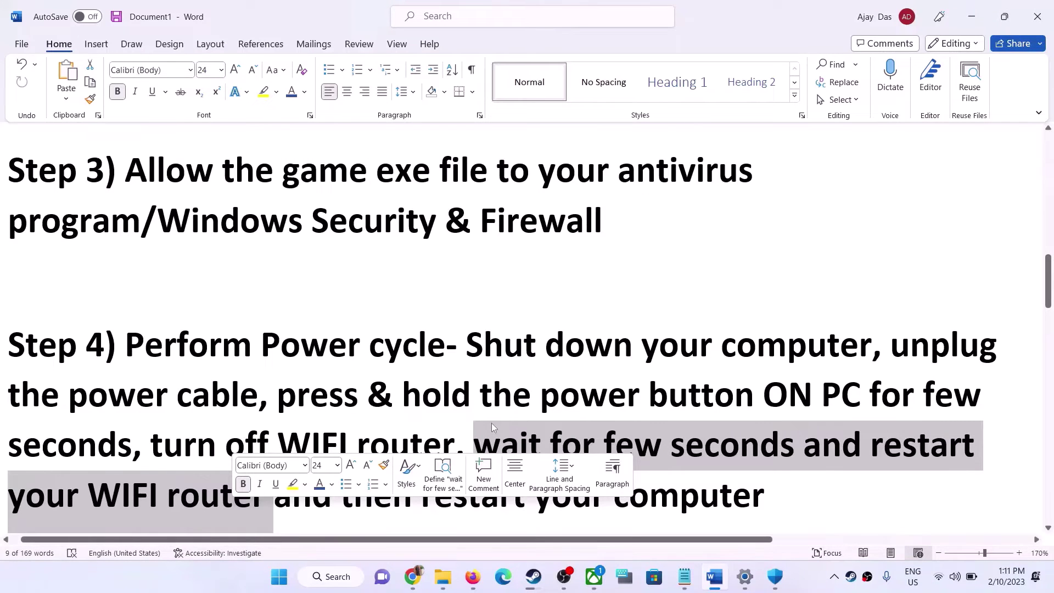
{"action": "left_click", "coordinate": [321, 508]}
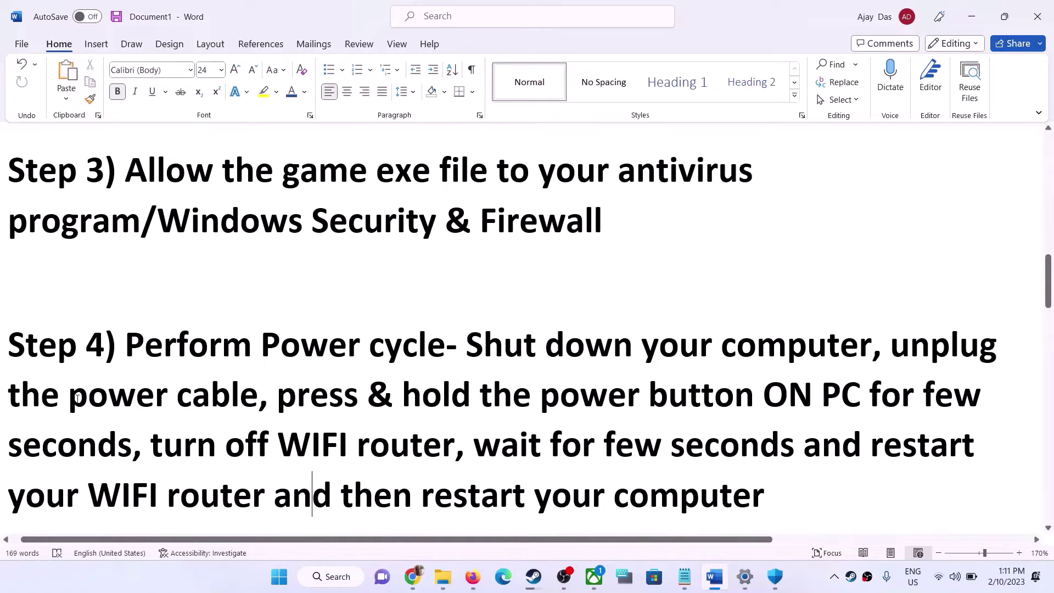
{"action": "left_click_drag", "start_coordinate": [78, 397], "coordinate": [221, 397]}
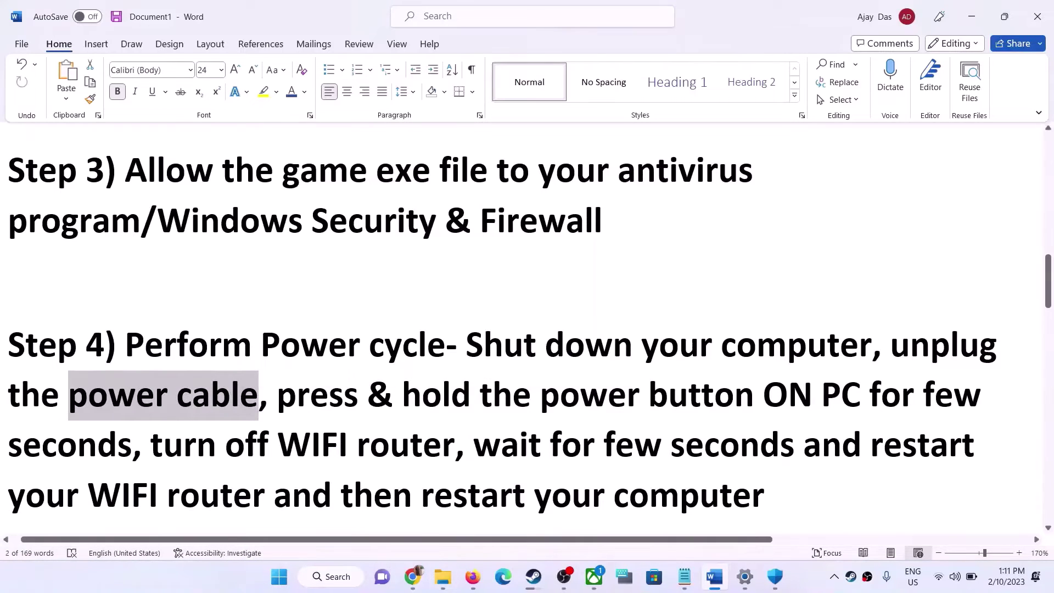
{"action": "left_click_drag", "start_coordinate": [422, 497], "coordinate": [766, 497]}
{"action": "left_click", "coordinate": [375, 362]}
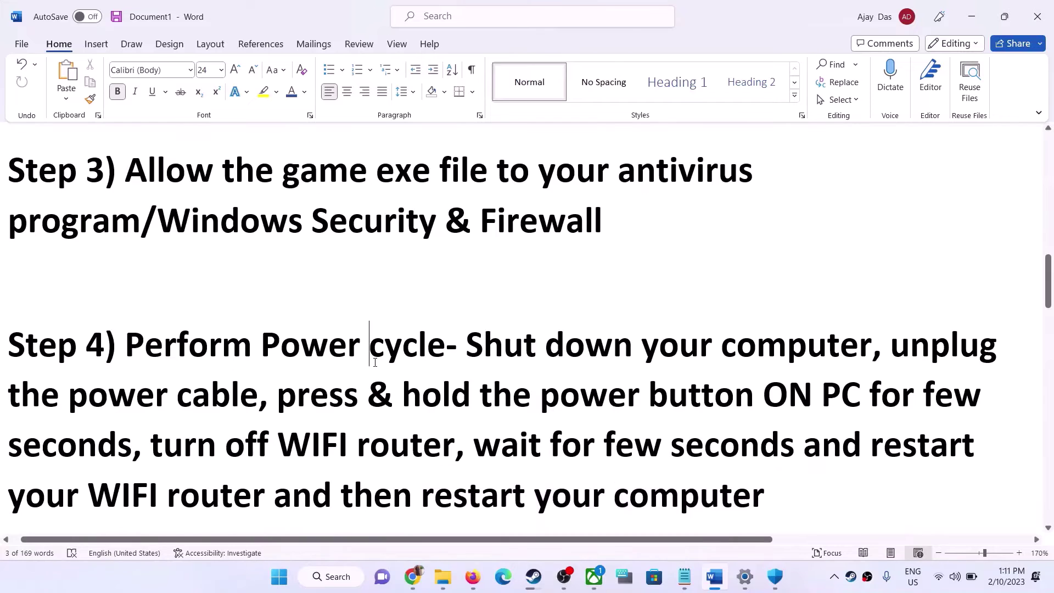
Highlight "Disable manual proxy" in Step 5, view the Proxy page under Network & internet in Windows Settings, and close Settings.
{"action": "scroll", "coordinate": [375, 362], "scroll_direction": "down", "scroll_amount": 5}
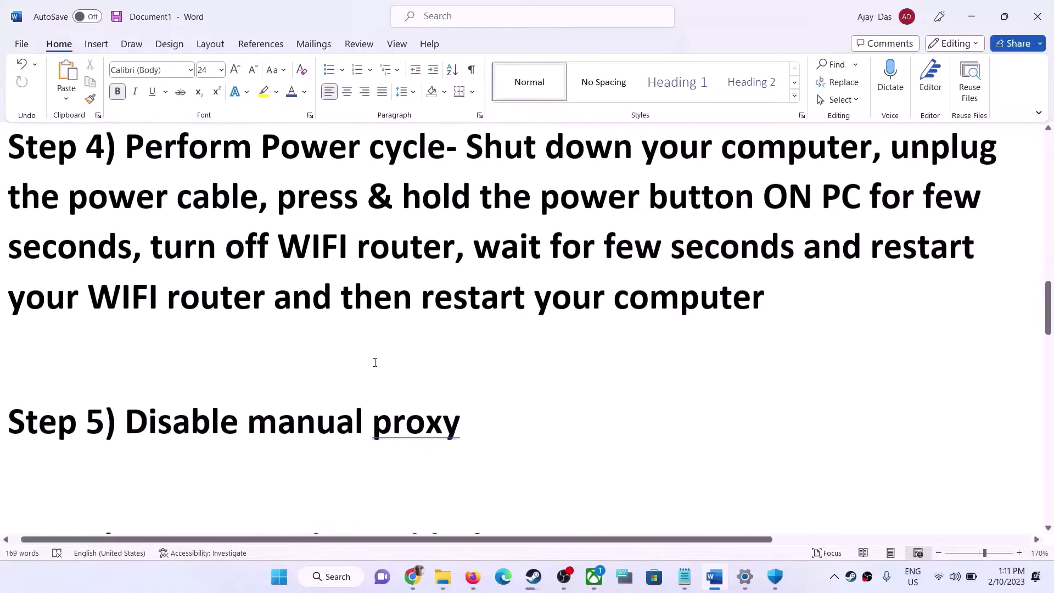
{"action": "left_click_drag", "start_coordinate": [137, 417], "coordinate": [449, 420]}
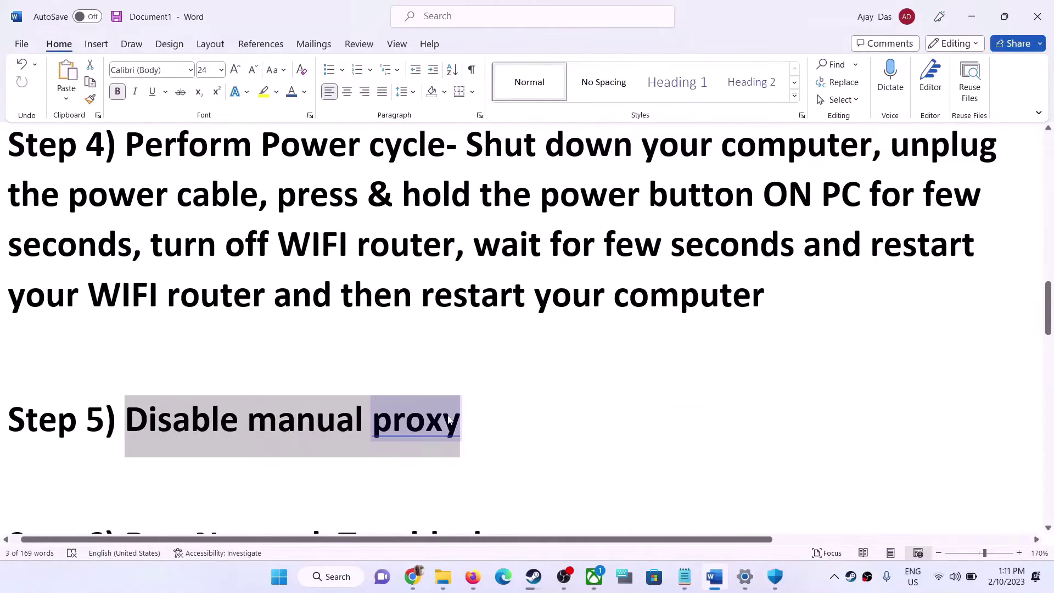
{"action": "key", "text": "alt+Tab"}
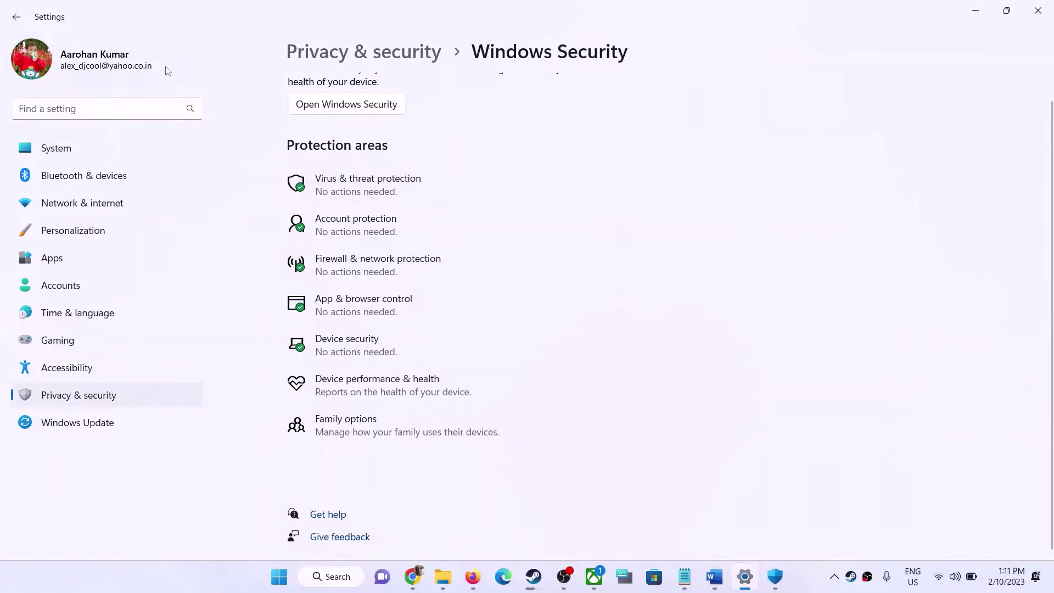
{"action": "left_click", "coordinate": [16, 17]}
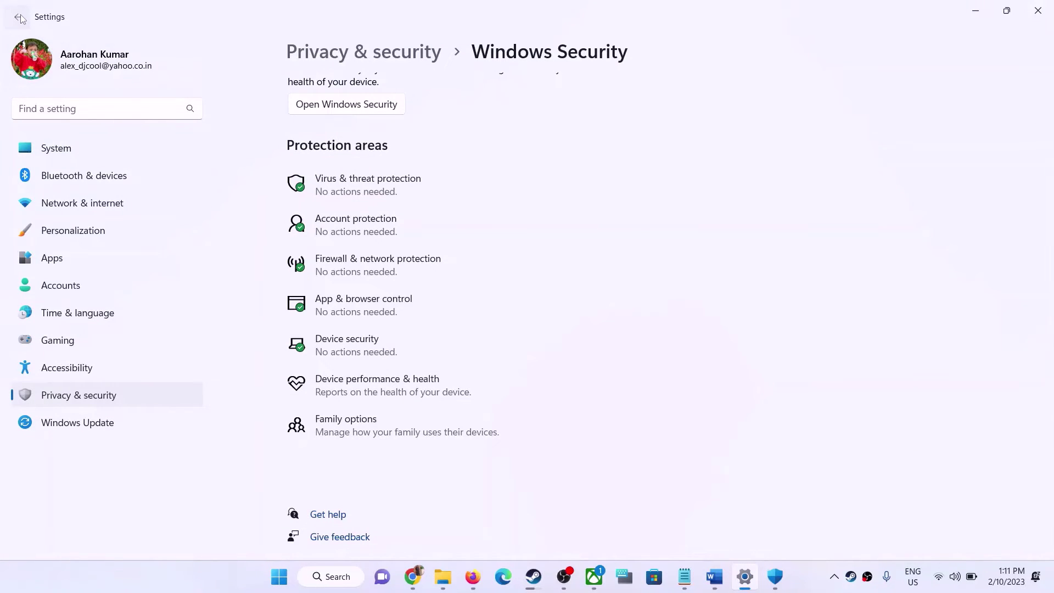
{"action": "left_click", "coordinate": [100, 205]}
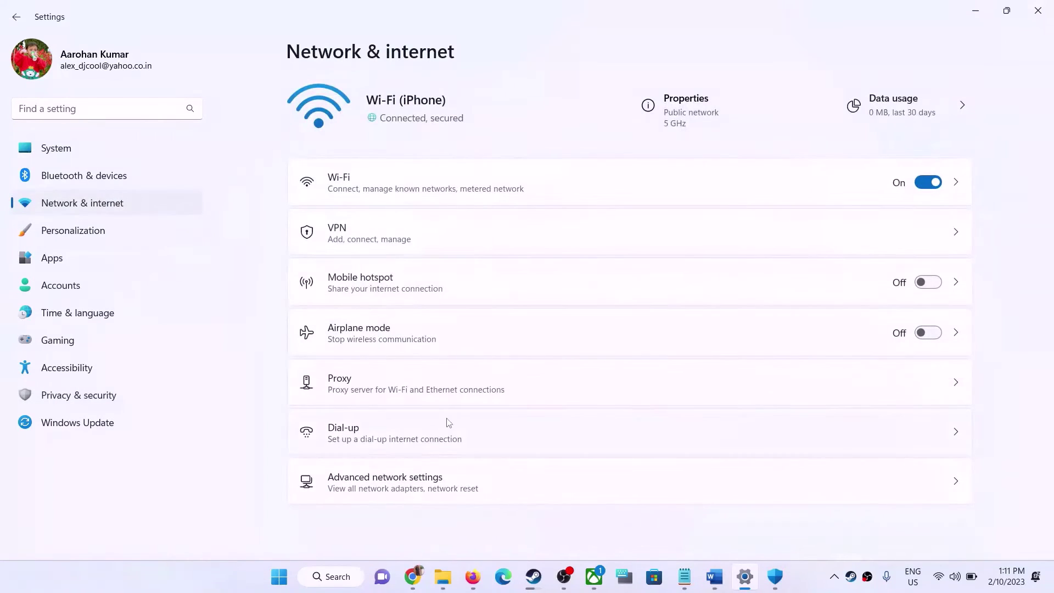
{"action": "left_click", "coordinate": [429, 389]}
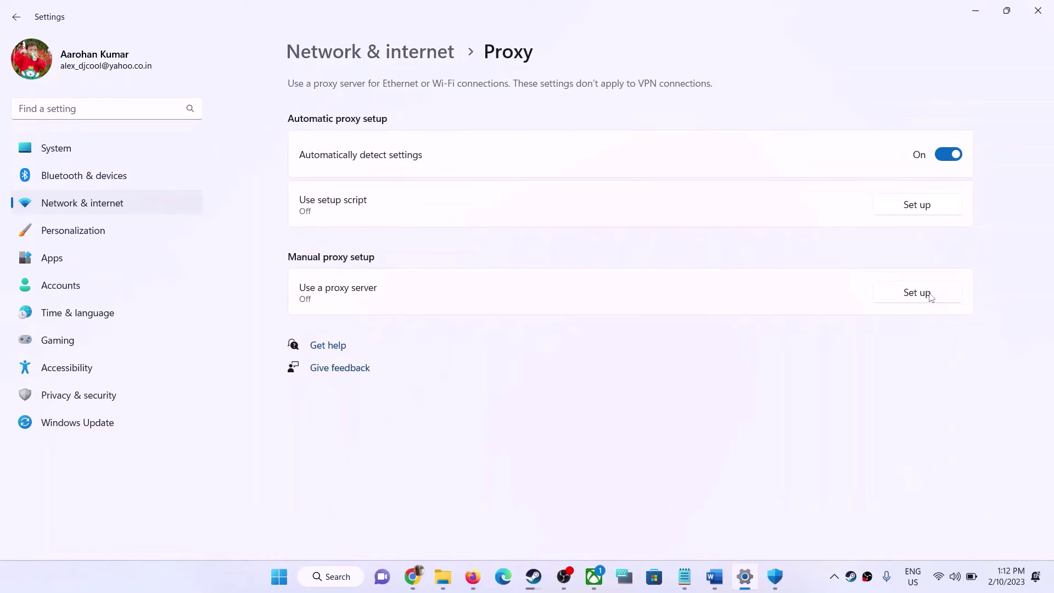
{"action": "left_click", "coordinate": [1038, 11]}
Highlight "Network Troubleshooter" in Step 6 of the Word notes, and open Other troubleshooters in the Windows system settings.
{"action": "scroll", "coordinate": [406, 350], "scroll_direction": "down", "scroll_amount": 3}
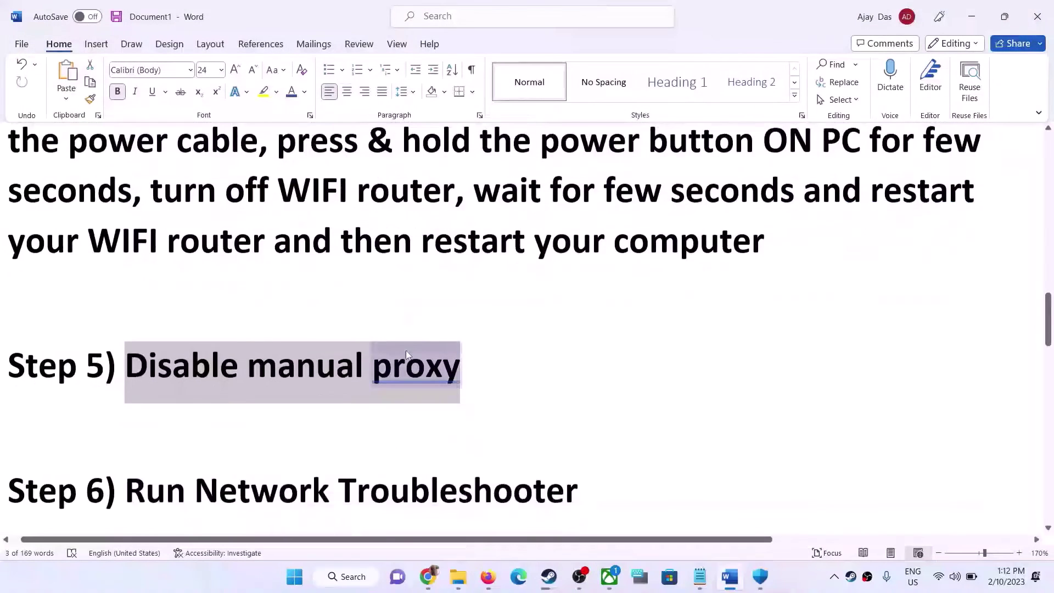
{"action": "left_click_drag", "start_coordinate": [196, 403], "coordinate": [576, 404]}
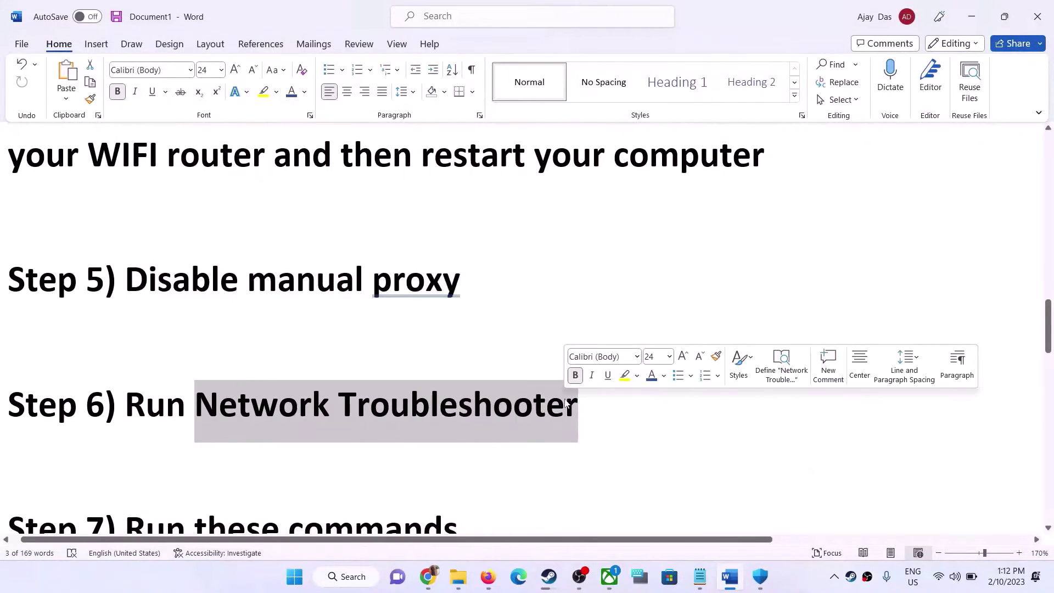
{"action": "left_click", "coordinate": [565, 403]}
{"action": "key", "text": "super+i"}
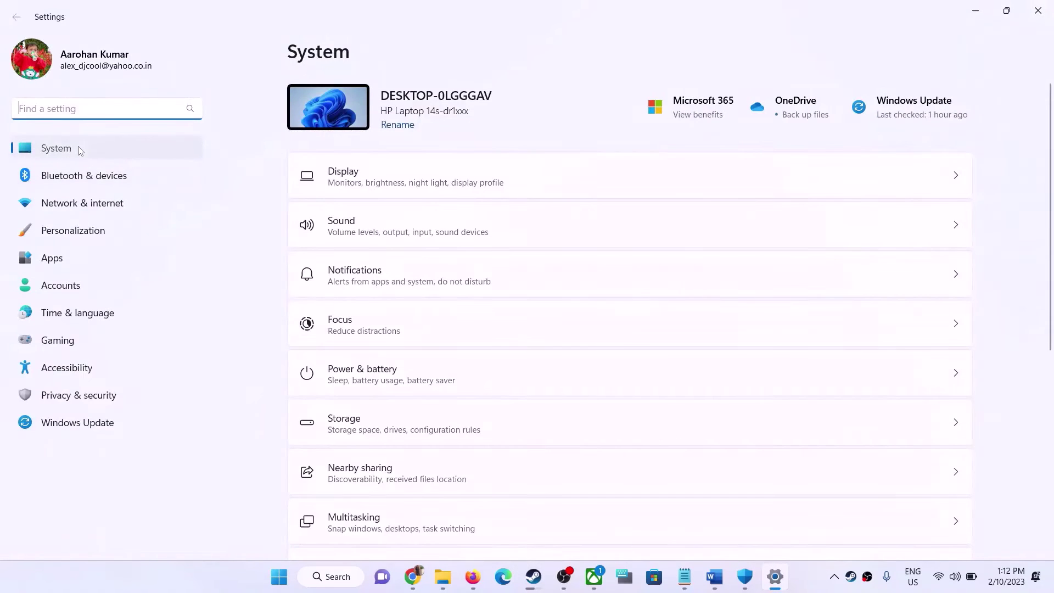
{"action": "scroll", "coordinate": [392, 285], "scroll_direction": "down", "scroll_amount": 3}
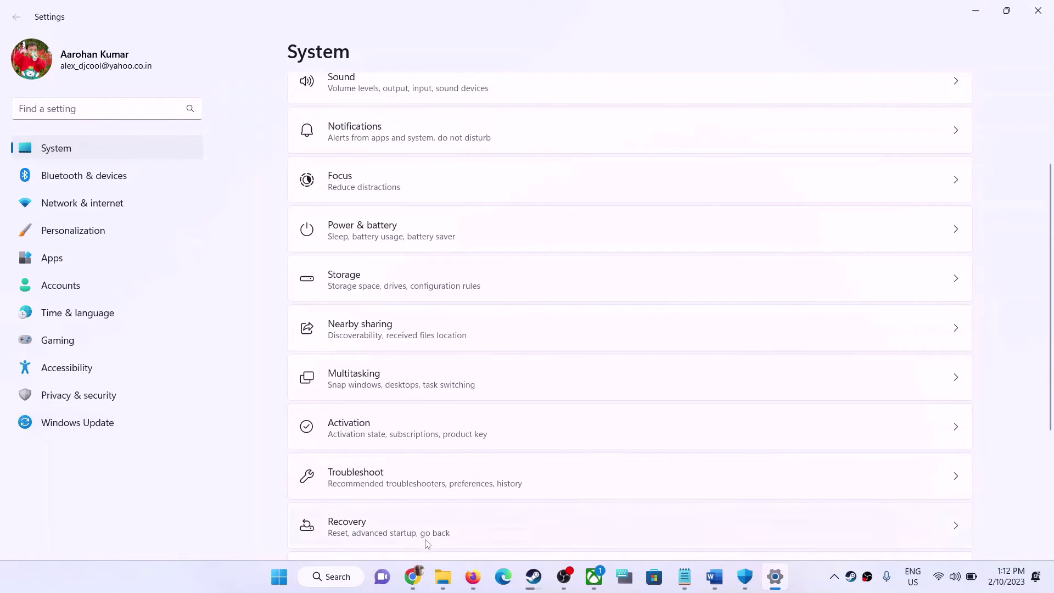
{"action": "left_click", "coordinate": [359, 484]}
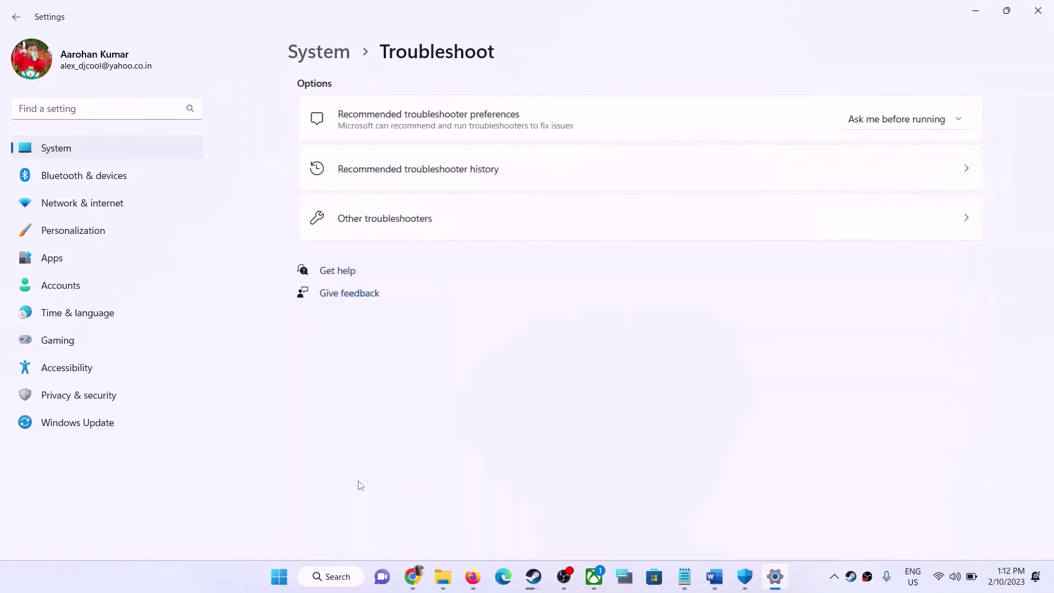
{"action": "left_click", "coordinate": [383, 229]}
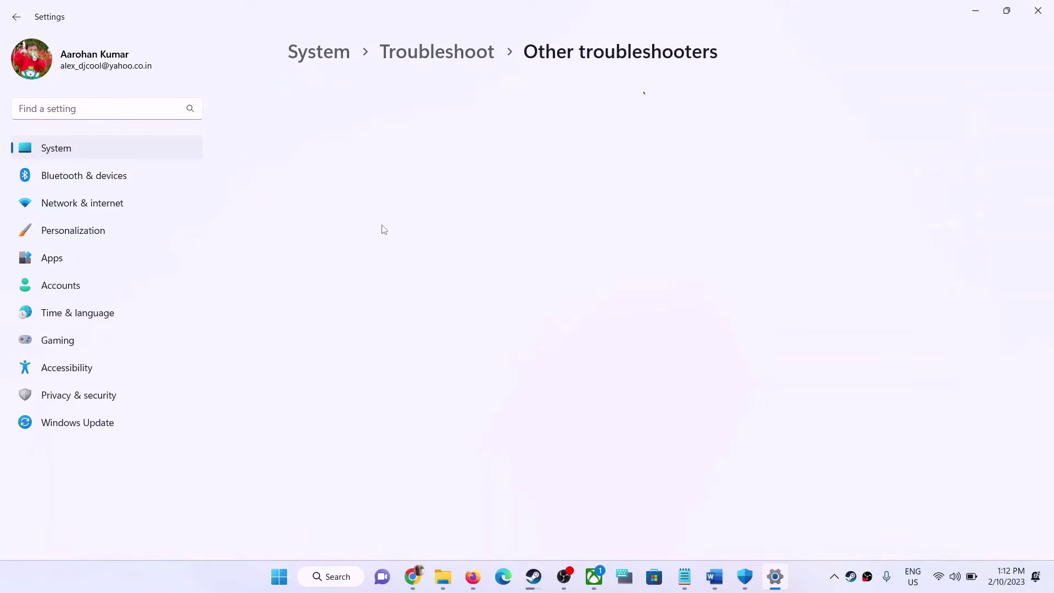
Return to the Word notes and bring the Step 7 command list starting with ipconfig /flushdns into view.
{"action": "scroll", "coordinate": [386, 283], "scroll_direction": "down", "scroll_amount": 3}
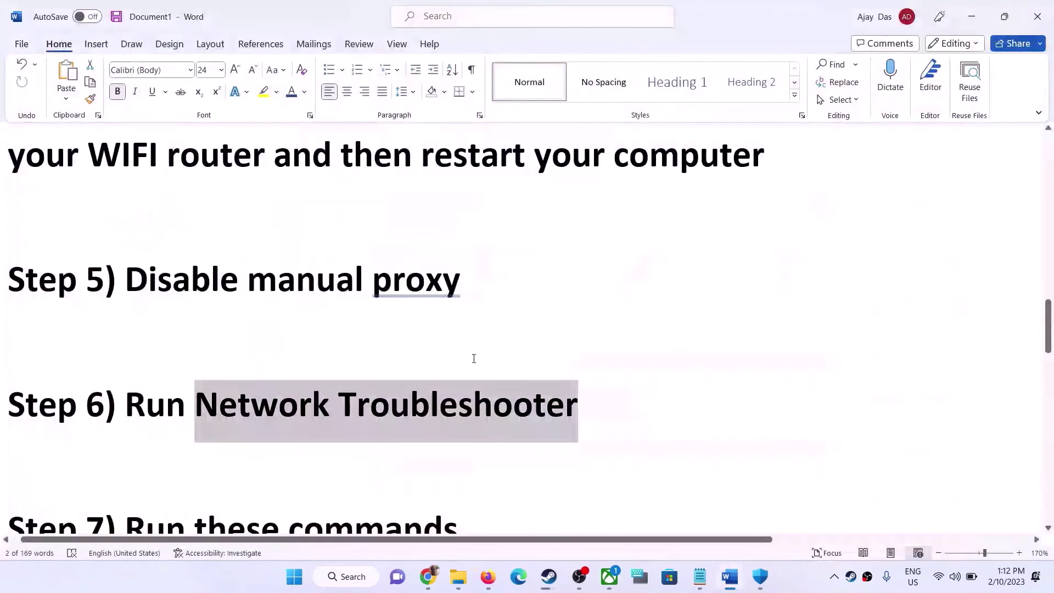
{"action": "scroll", "coordinate": [473, 358], "scroll_direction": "down", "scroll_amount": 1}
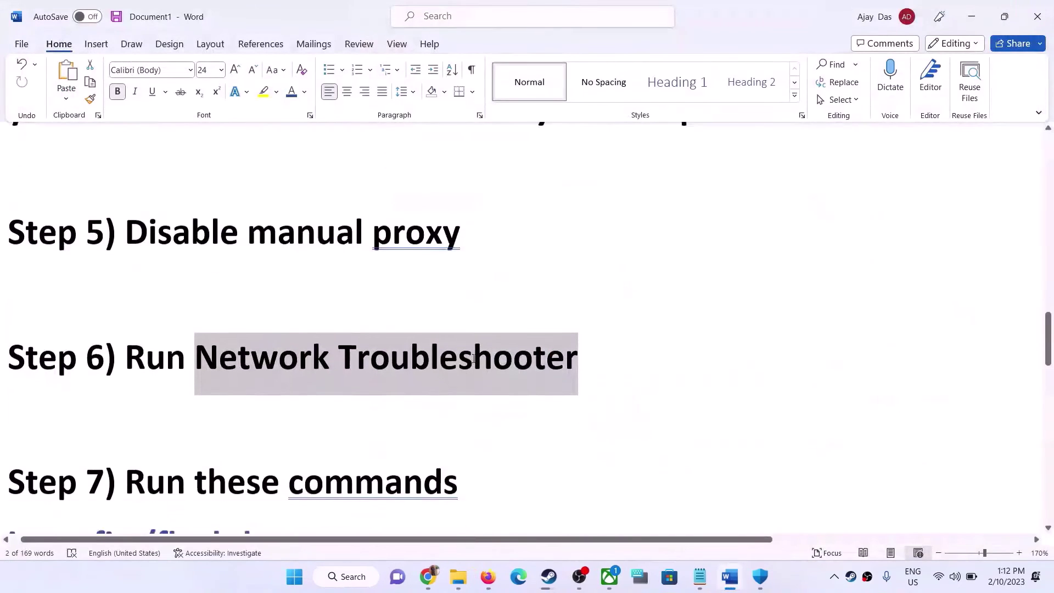
{"action": "scroll", "coordinate": [473, 359], "scroll_direction": "down", "scroll_amount": 6}
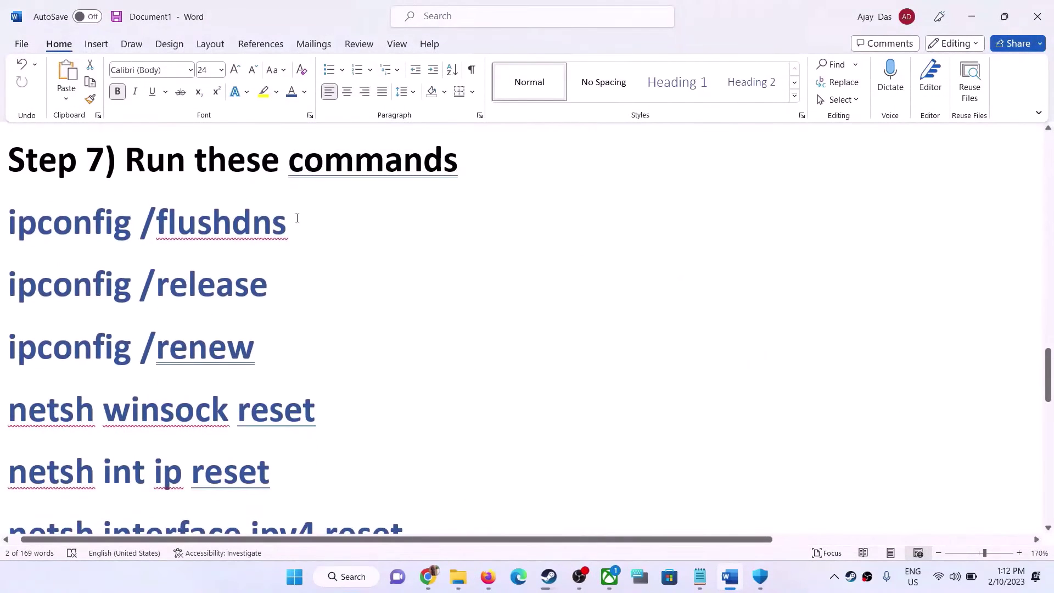
Copy ipconfig /flushdns from the Step 7 notes and run it in a Command Prompt opened as administrator.
{"action": "left_click_drag", "start_coordinate": [292, 221], "coordinate": [2, 215]}
{"action": "key", "text": "ctrl+c"}
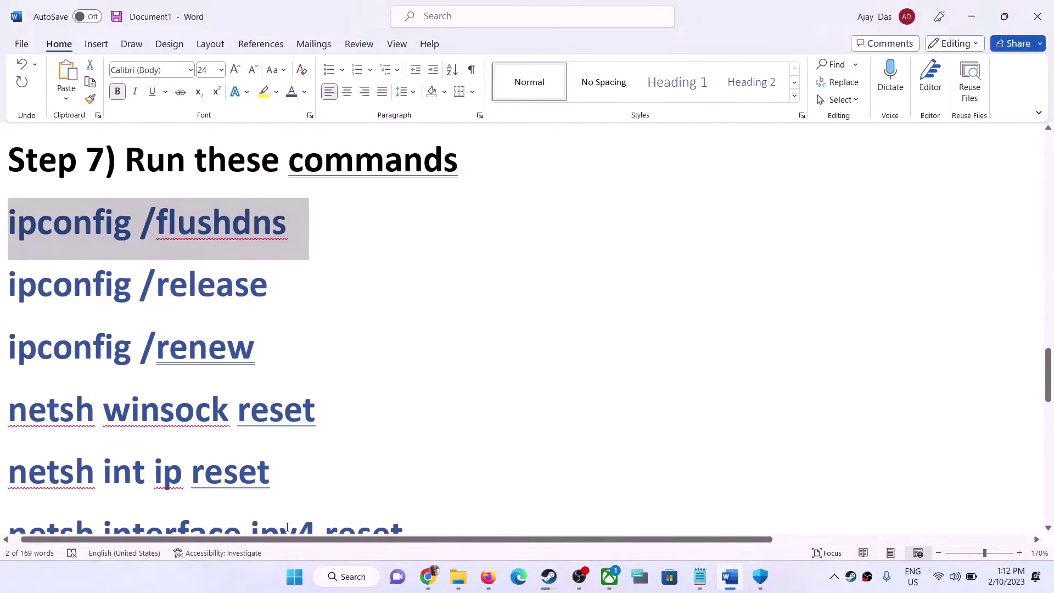
{"action": "left_click", "coordinate": [297, 585]}
{"action": "type", "text": "c"}
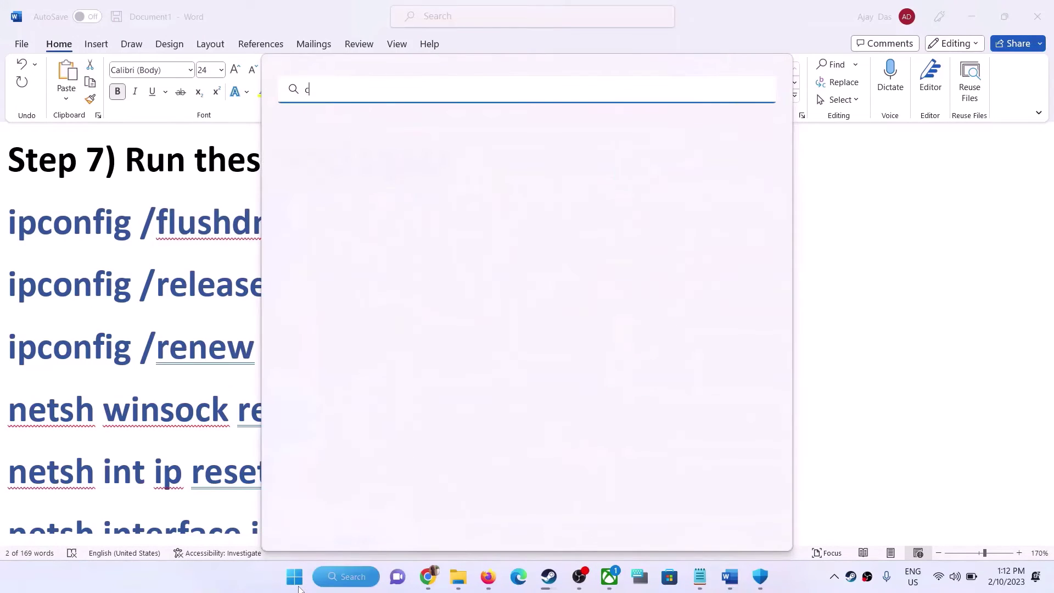
{"action": "type", "text": "md"}
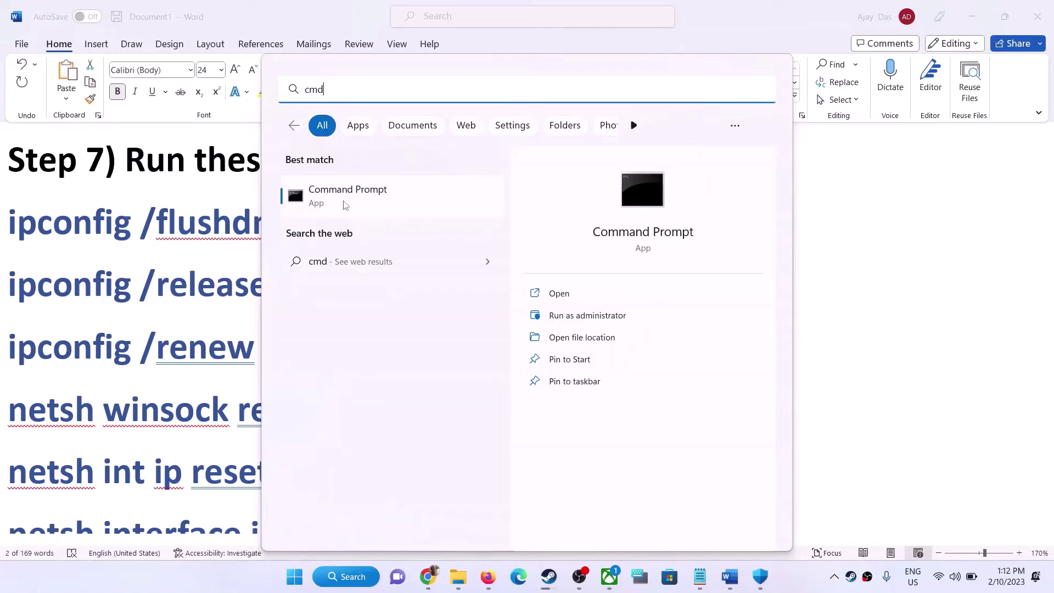
{"action": "right_click", "coordinate": [387, 212]}
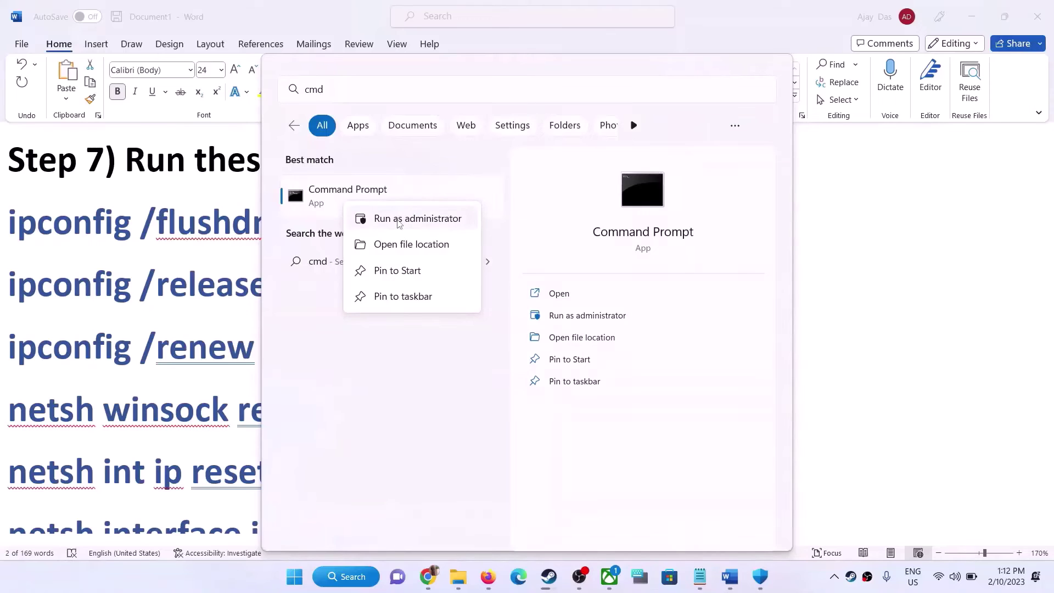
{"action": "left_click", "coordinate": [399, 219]}
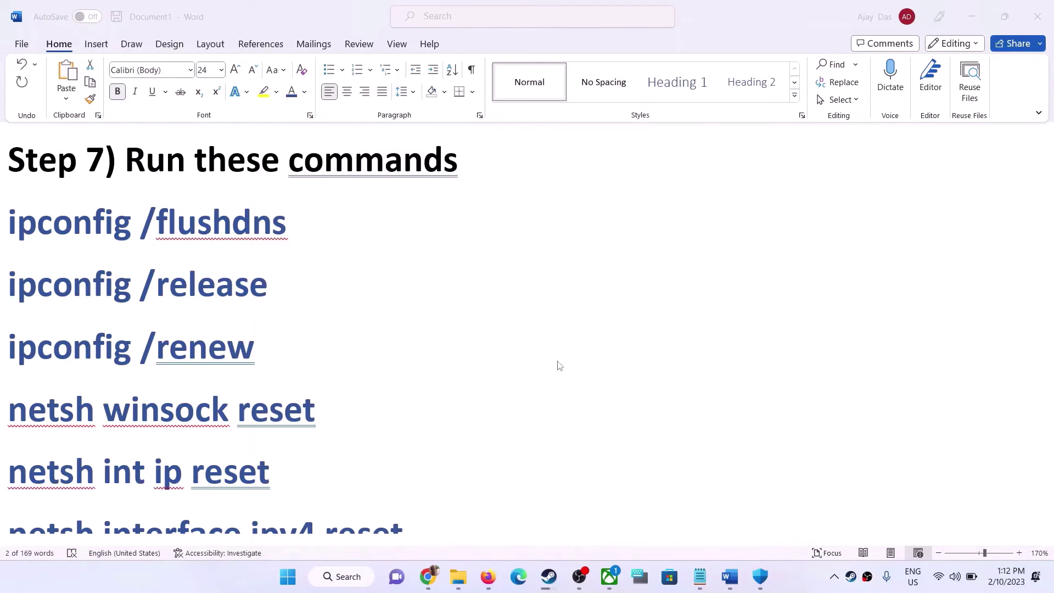
{"action": "left_click", "coordinate": [469, 397]}
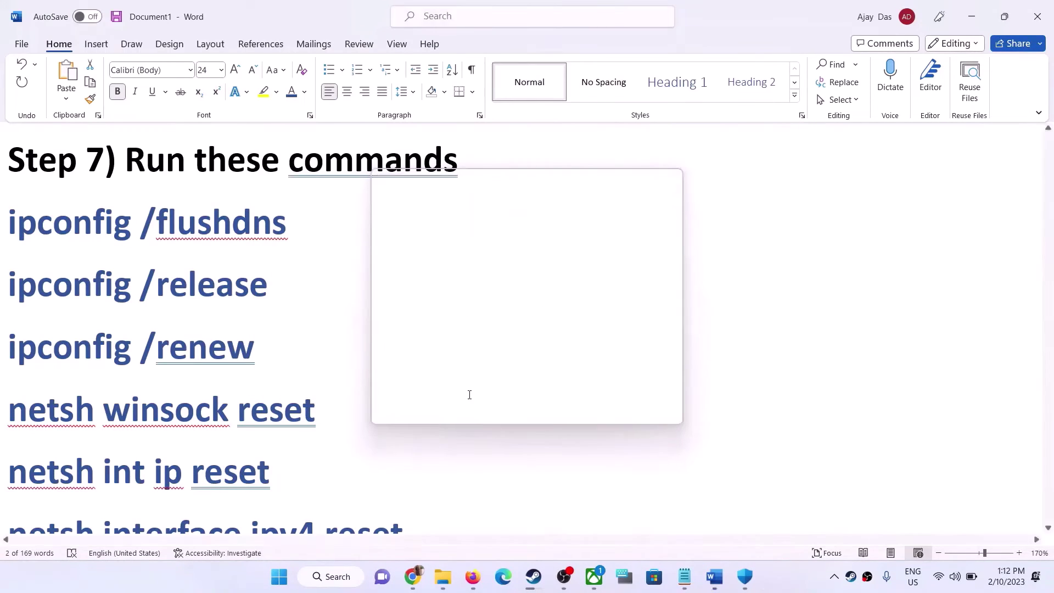
{"action": "key", "text": "ctrl+v"}
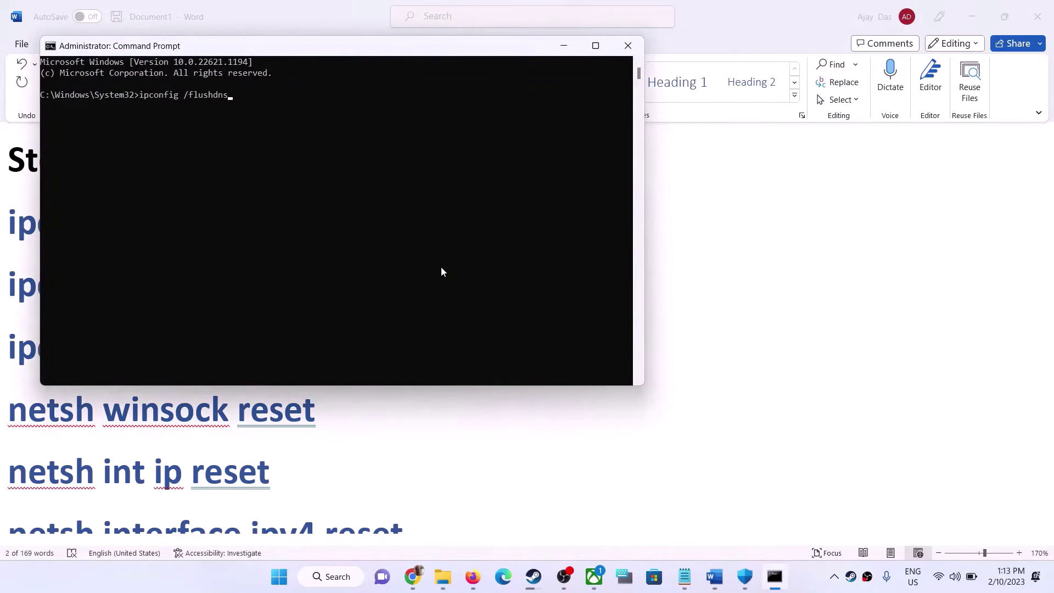
{"action": "key", "text": "Return"}
Copy ipconfig /release from the Word notes and run it in the administrator Command Prompt.
{"action": "key", "text": "alt+Tab"}
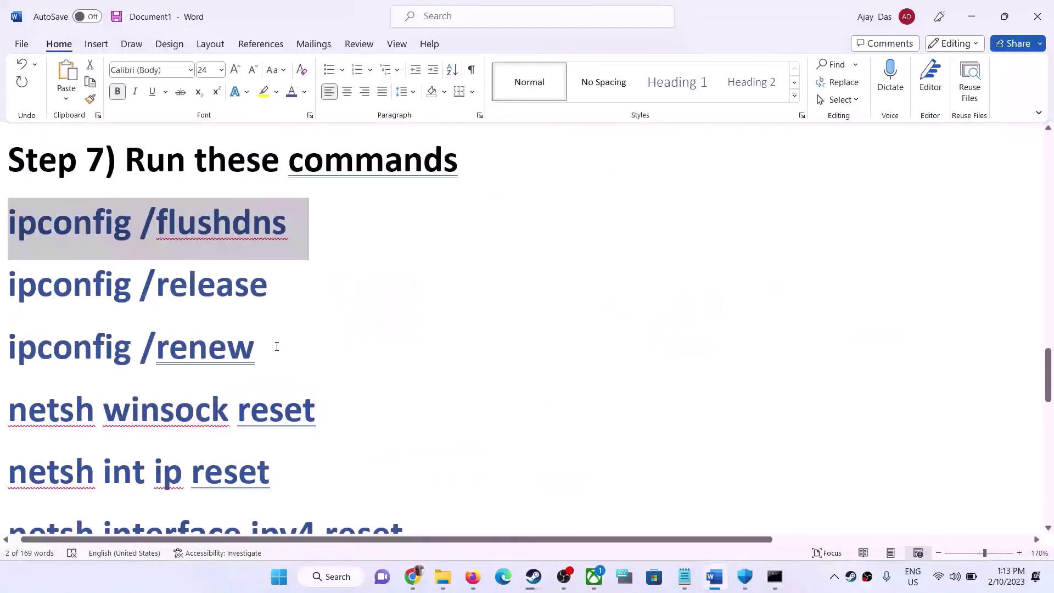
{"action": "left_click_drag", "start_coordinate": [275, 279], "coordinate": [1, 289]}
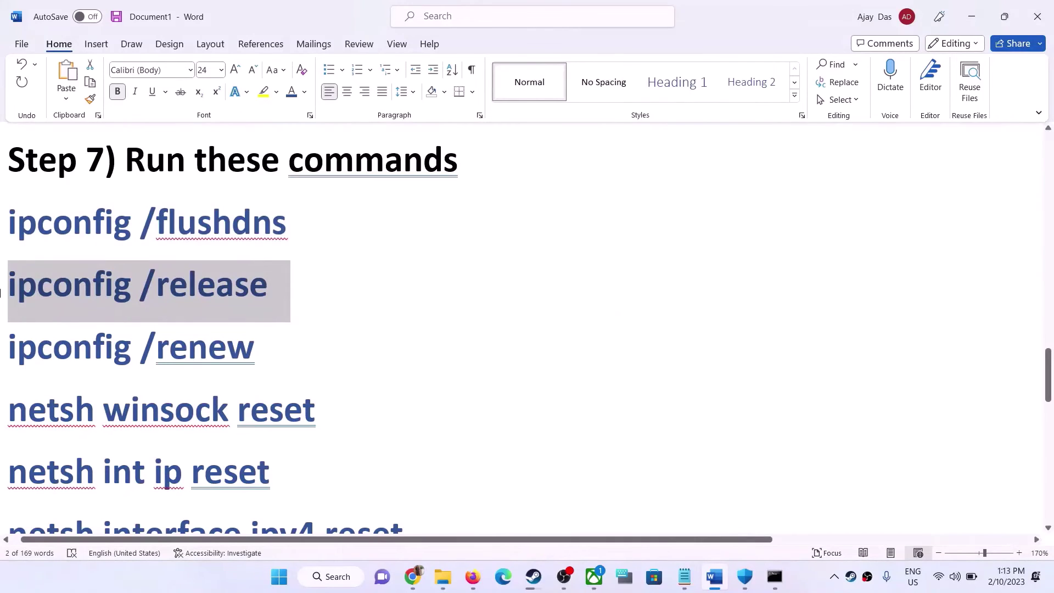
{"action": "key", "text": "ctrl+c"}
{"action": "key", "text": "alt+Tab"}
{"action": "key", "text": "ctrl+v"}
{"action": "key", "text": "Return"}
Copy ipconfig /renew from the Word notes and run it in the administrator Command Prompt.
{"action": "key", "text": "alt+Tab"}
{"action": "left_click_drag", "start_coordinate": [259, 342], "coordinate": [2, 349]}
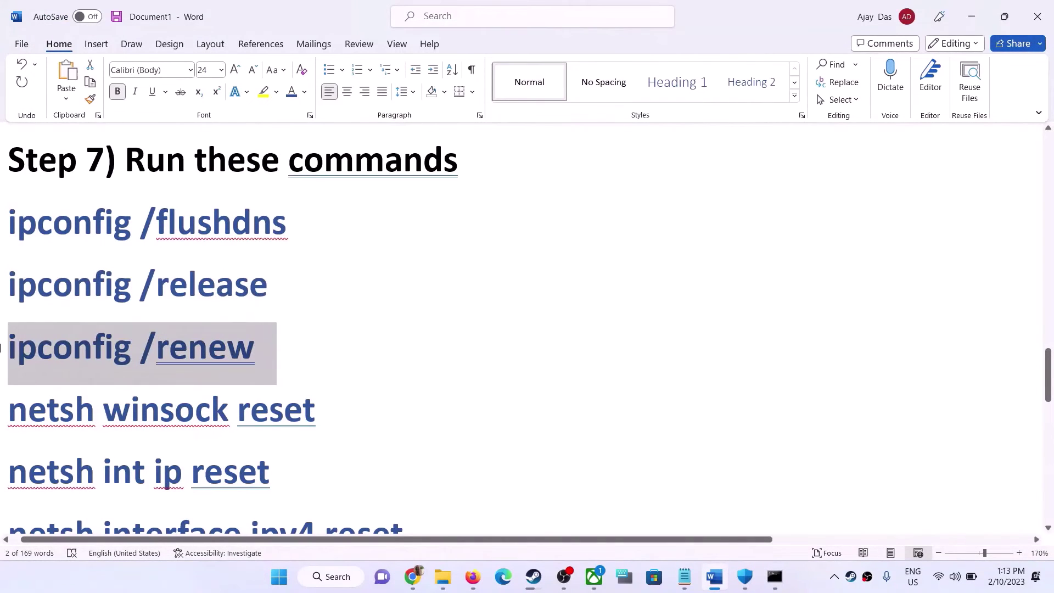
{"action": "key", "text": "ctrl+c"}
{"action": "key", "text": "alt+Tab"}
{"action": "key", "text": "ctrl+v"}
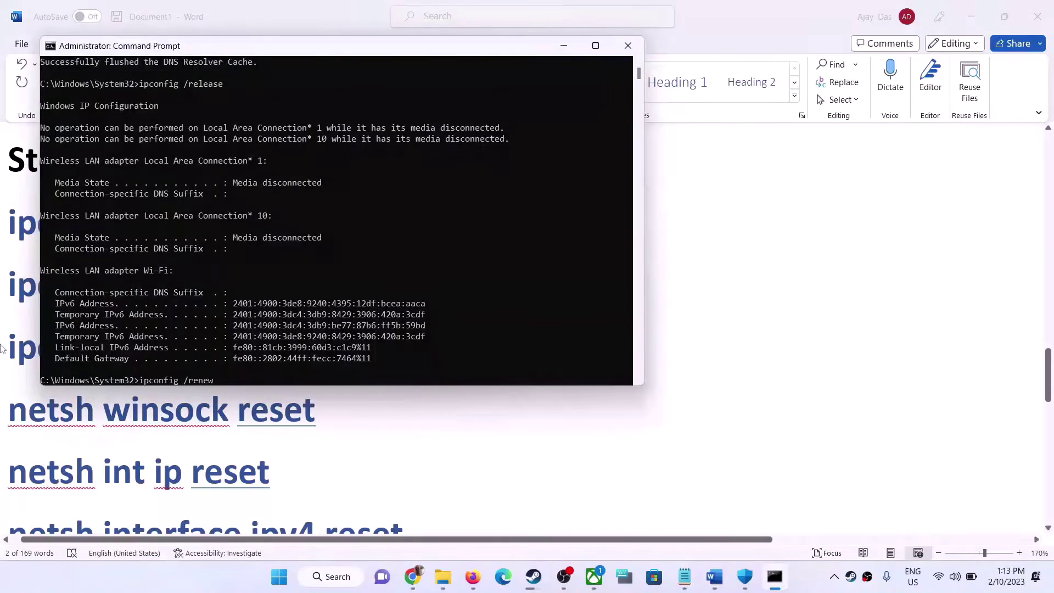
{"action": "key", "text": "Return"}
Copy netsh winsock reset from the Word notes and run it in the administrator Command Prompt.
{"action": "key", "text": "alt+Tab"}
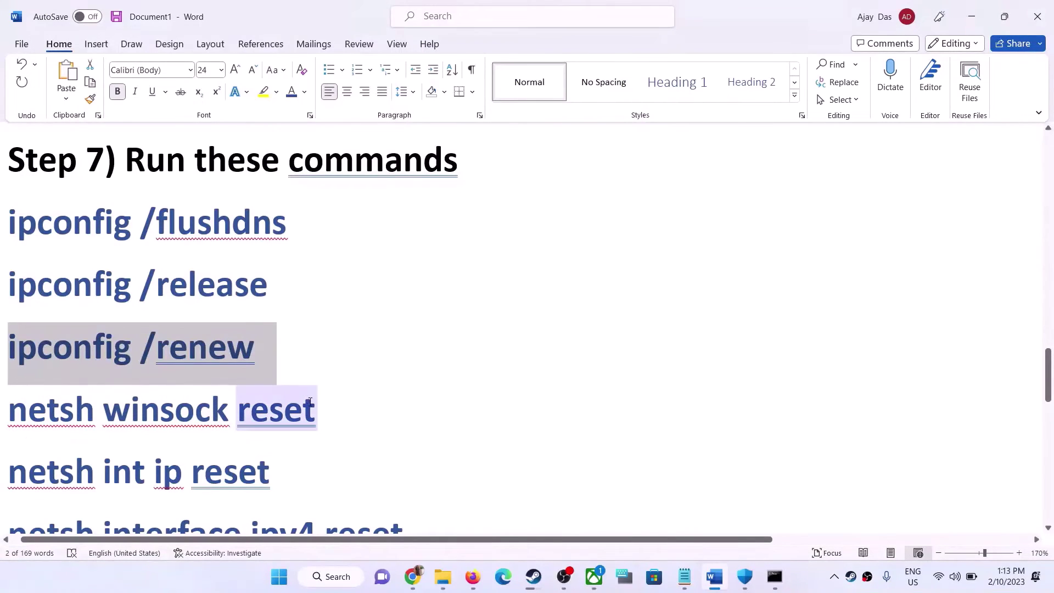
{"action": "left_click_drag", "start_coordinate": [318, 405], "coordinate": [45, 423]}
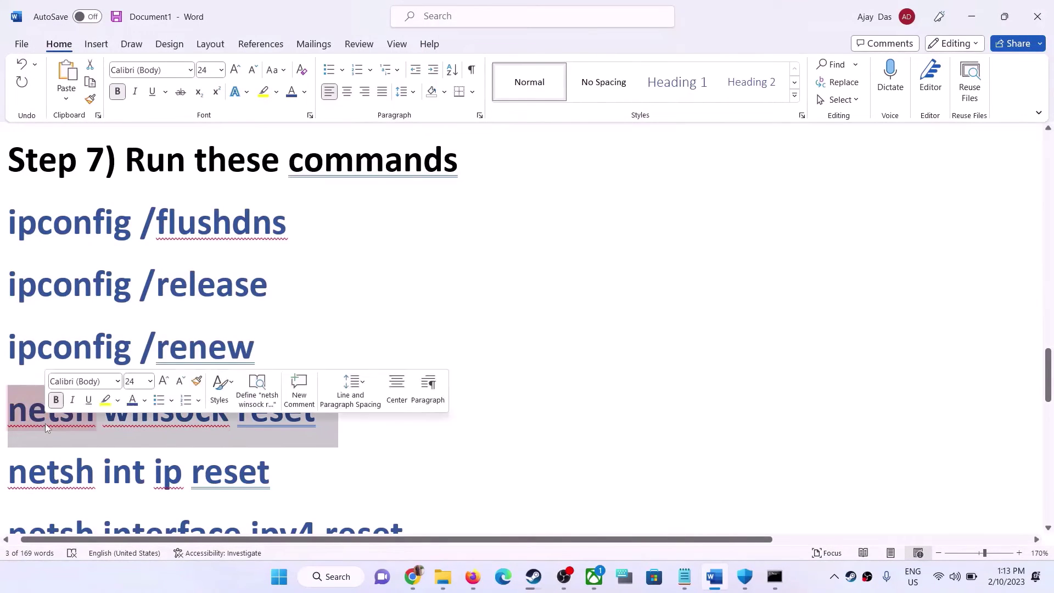
{"action": "key", "text": "ctrl+c"}
{"action": "key", "text": "alt+Tab"}
{"action": "key", "text": "ctrl+v"}
{"action": "key", "text": "Return"}
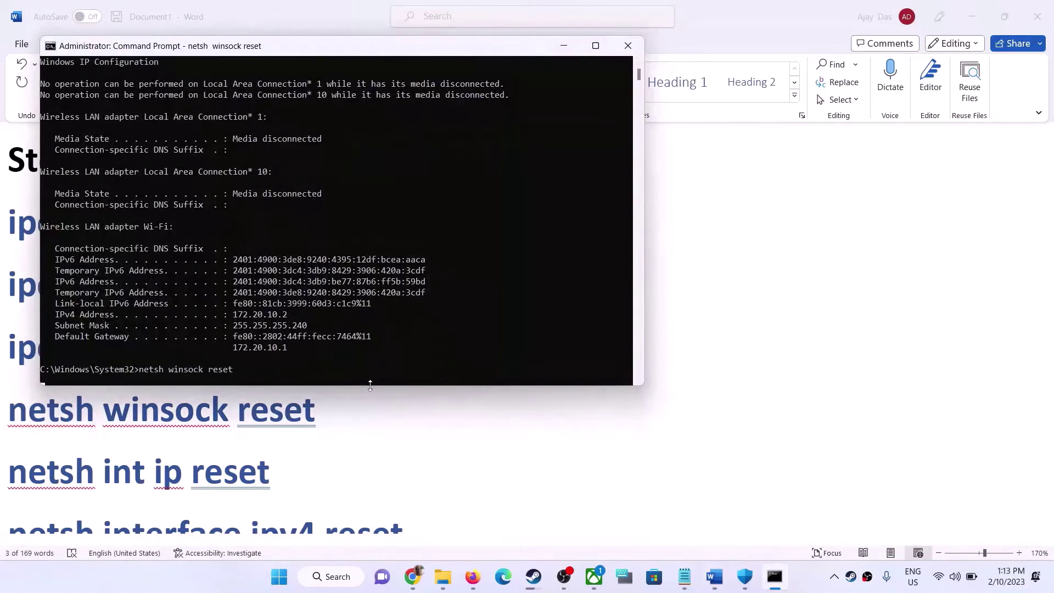
Copy netsh int ip reset from the Word notes and run it in the administrator Command Prompt.
{"action": "key", "text": "alt+Tab"}
{"action": "scroll", "coordinate": [308, 404], "scroll_direction": "down", "scroll_amount": 5}
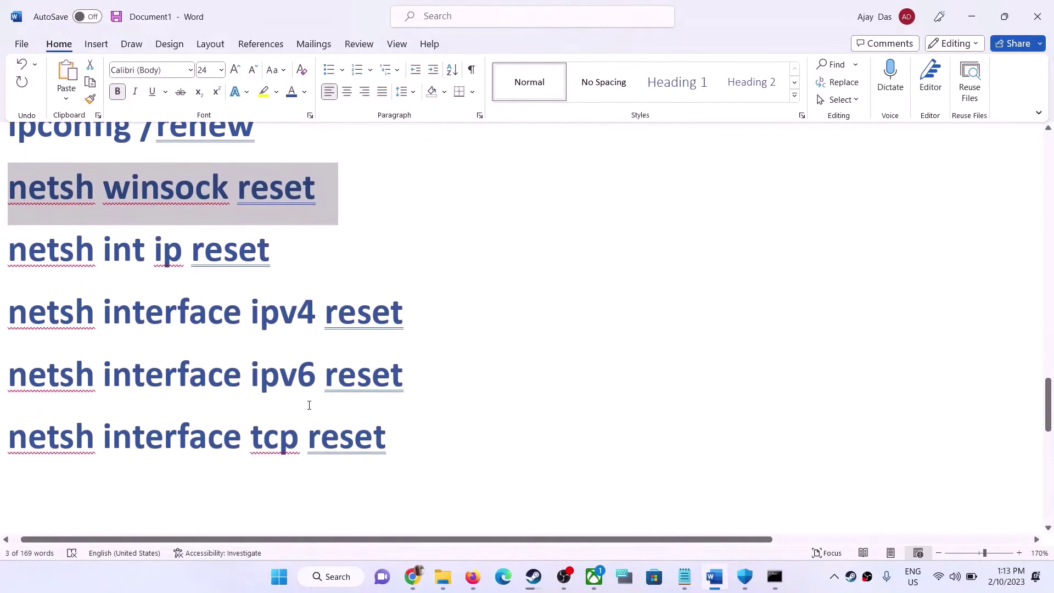
{"action": "left_click_drag", "start_coordinate": [278, 249], "coordinate": [1, 263]}
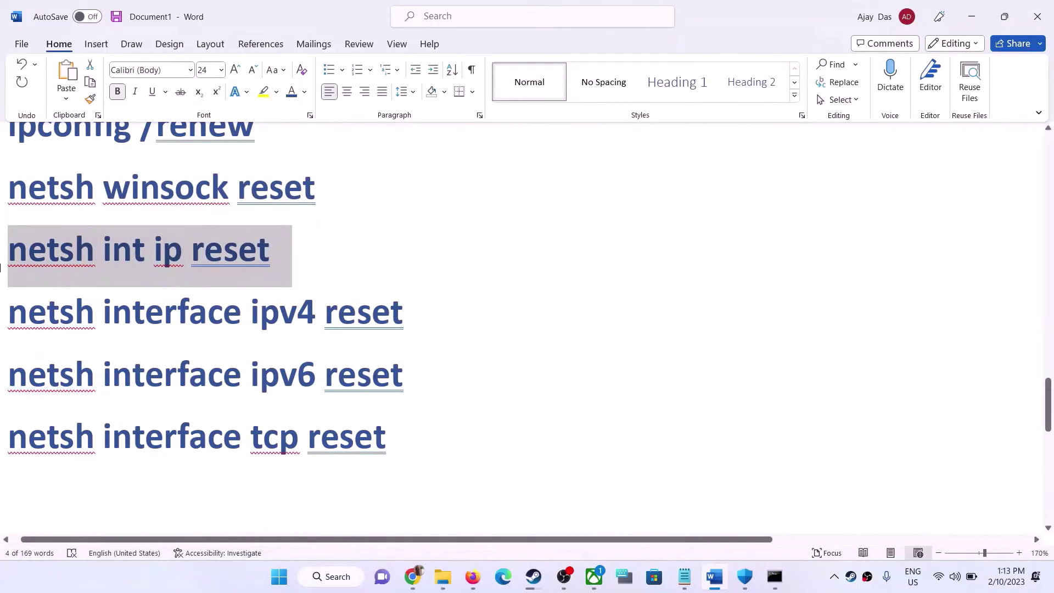
{"action": "key", "text": "ctrl+c"}
{"action": "key", "text": "alt+Tab"}
{"action": "key", "text": "ctrl+v"}
{"action": "key", "text": "Return"}
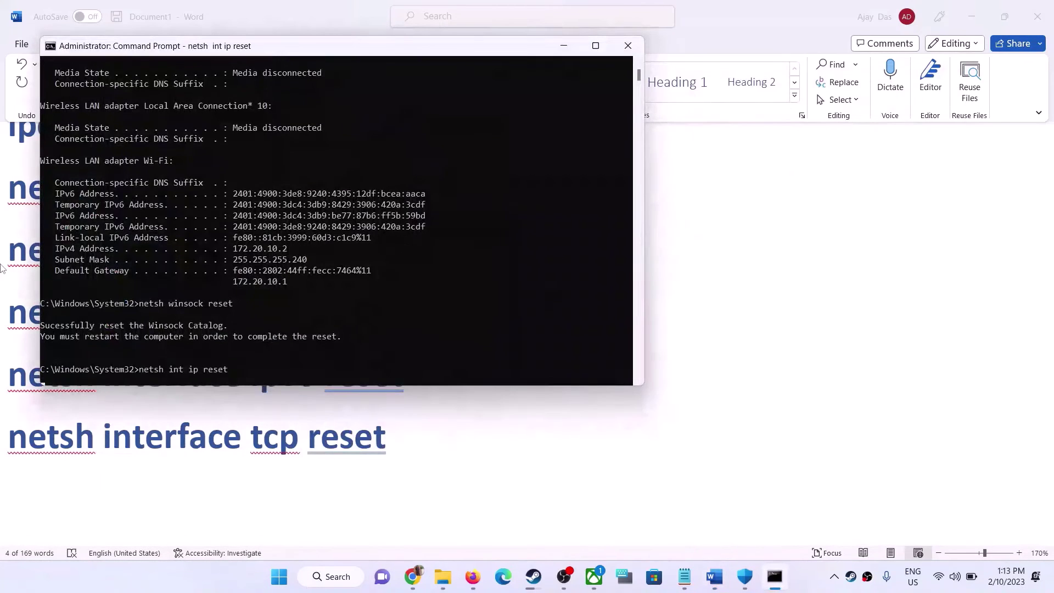
Copy netsh interface ipv4 reset from the Word notes and run it in the administrator Command Prompt.
{"action": "key", "text": "alt+Tab"}
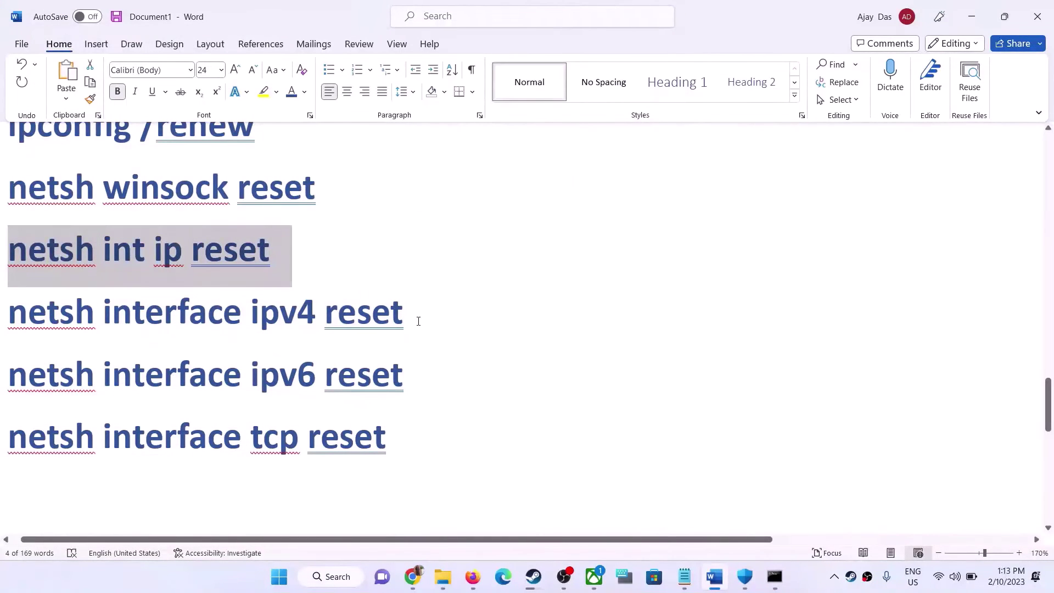
{"action": "left_click_drag", "start_coordinate": [418, 321], "coordinate": [1, 339]}
{"action": "key", "text": "ctrl+c"}
{"action": "key", "text": "alt+Tab"}
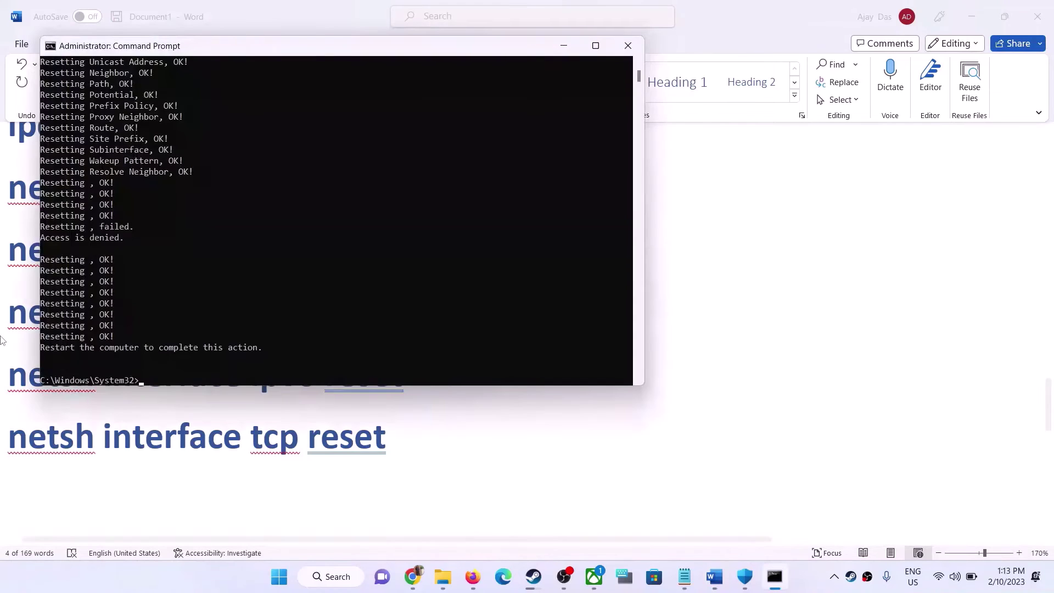
{"action": "key", "text": "ctrl+v"}
{"action": "key", "text": "Return"}
Copy netsh interface ipv6 reset from the Word notes and run it in the administrator Command Prompt.
{"action": "key", "text": "alt+Tab"}
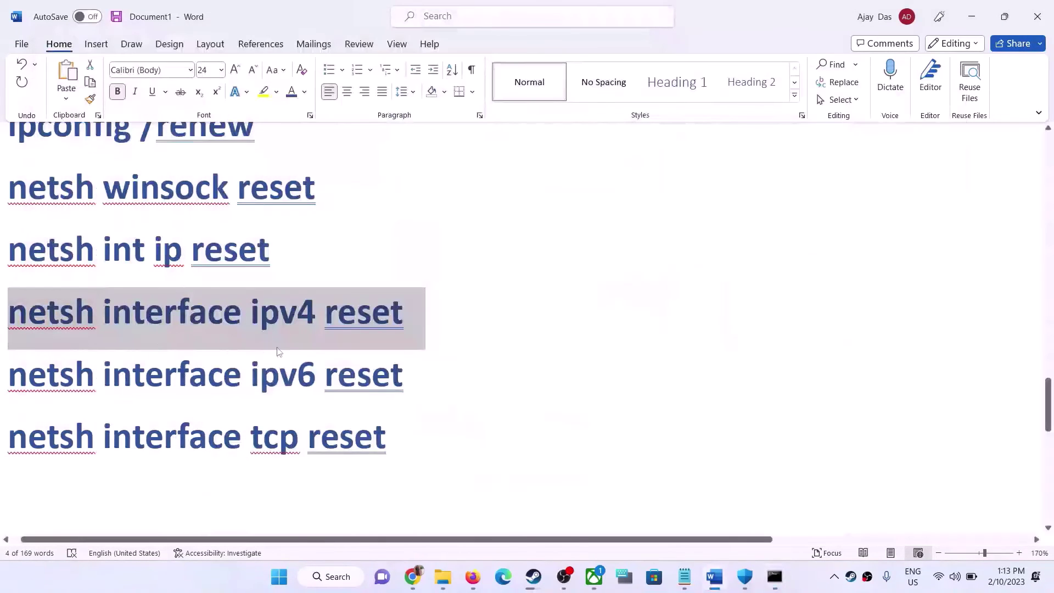
{"action": "left_click_drag", "start_coordinate": [434, 372], "coordinate": [14, 382]}
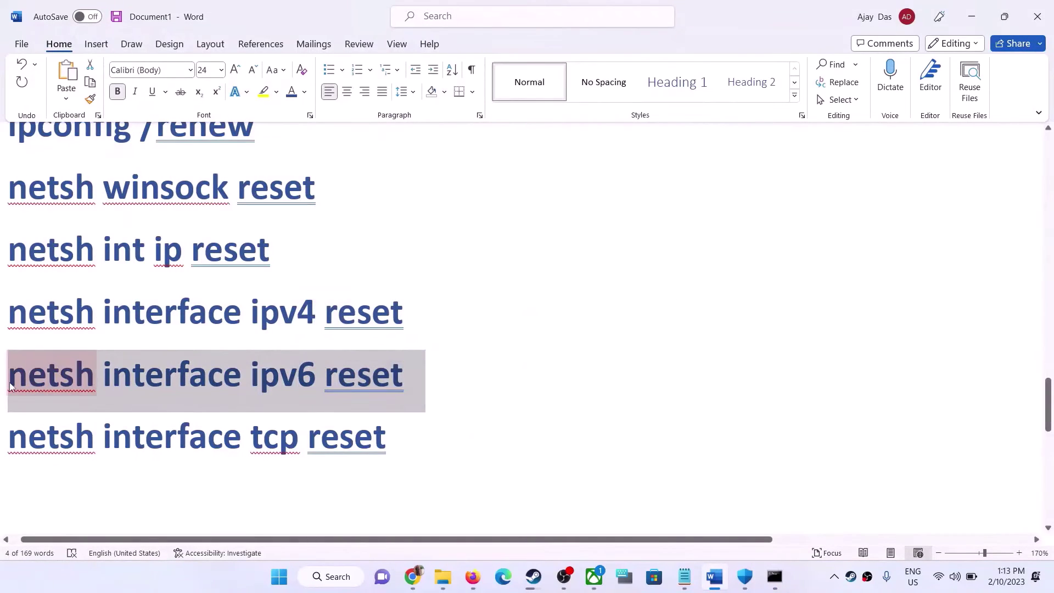
{"action": "key", "text": "ctrl+c"}
{"action": "key", "text": "alt+Tab"}
{"action": "key", "text": "ctrl+v"}
{"action": "key", "text": "Return"}
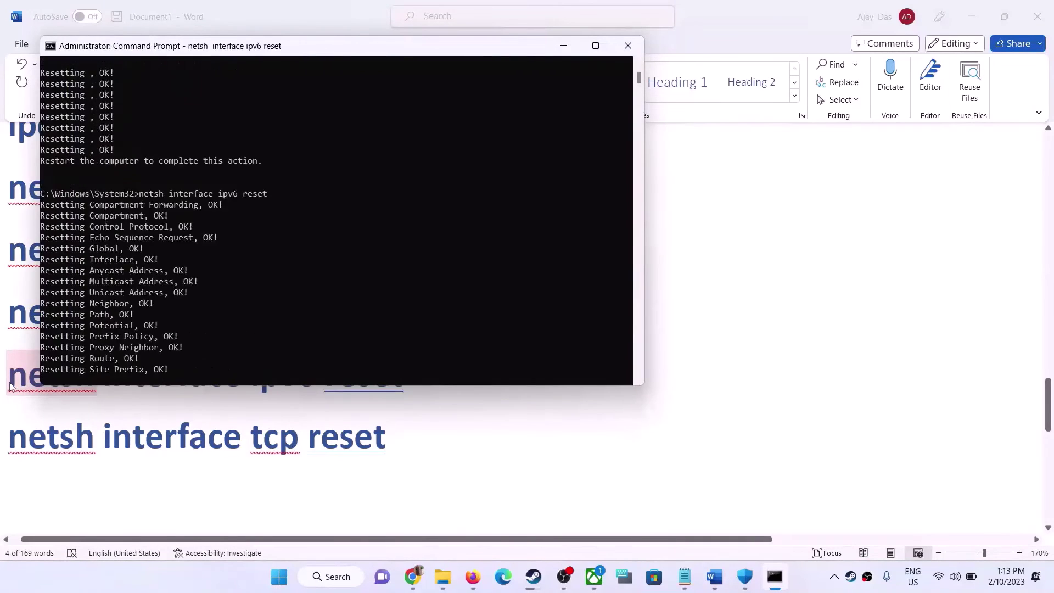
Run netsh interface tcp reset from the Word notes in the administrator Command Prompt, and close the prompt after highlighting its restart notice.
{"action": "key", "text": "alt+Tab"}
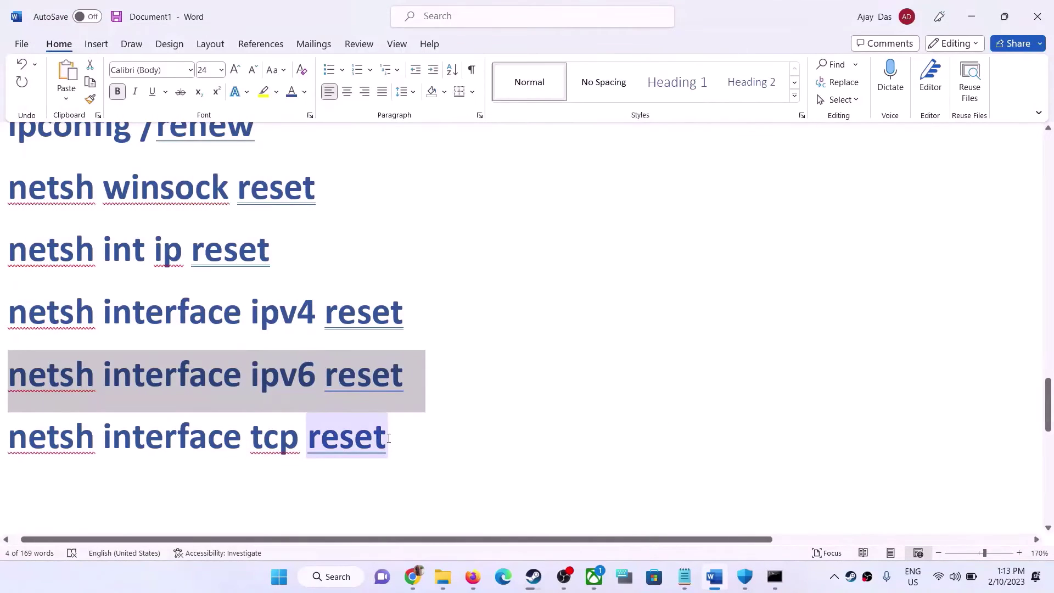
{"action": "left_click_drag", "start_coordinate": [388, 437], "coordinate": [27, 460]}
{"action": "key", "text": "ctrl+c"}
{"action": "key", "text": "alt+Tab"}
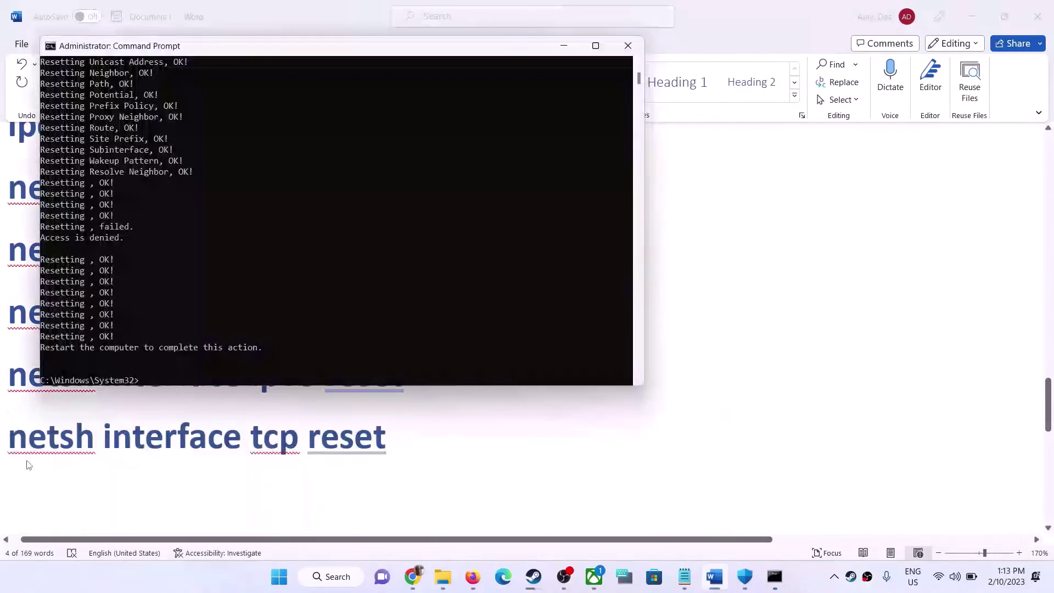
{"action": "key", "text": "ctrl+v"}
{"action": "key", "text": "Return"}
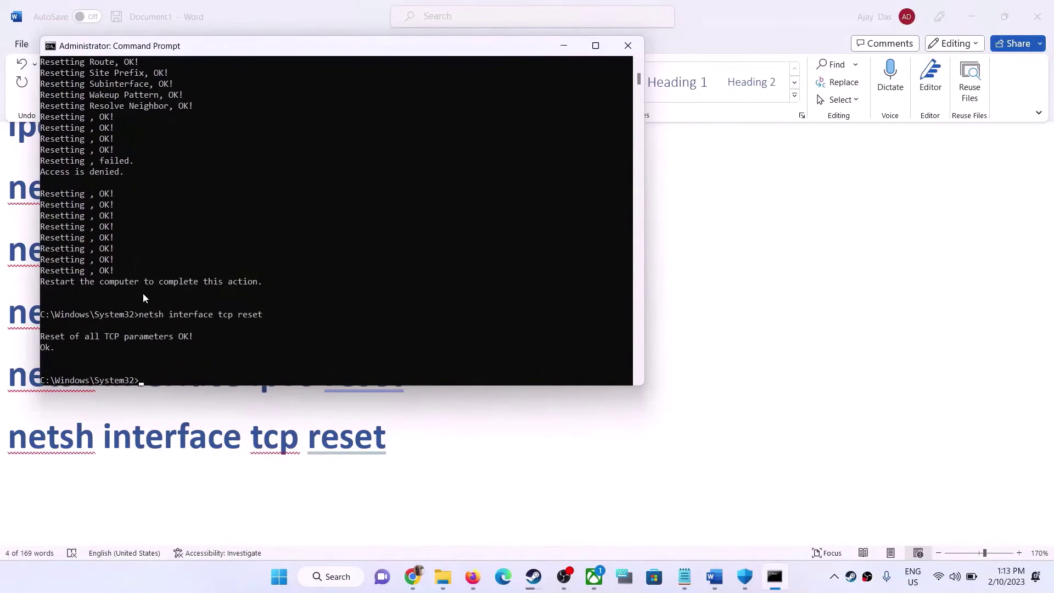
{"action": "left_click_drag", "start_coordinate": [74, 282], "coordinate": [214, 287]}
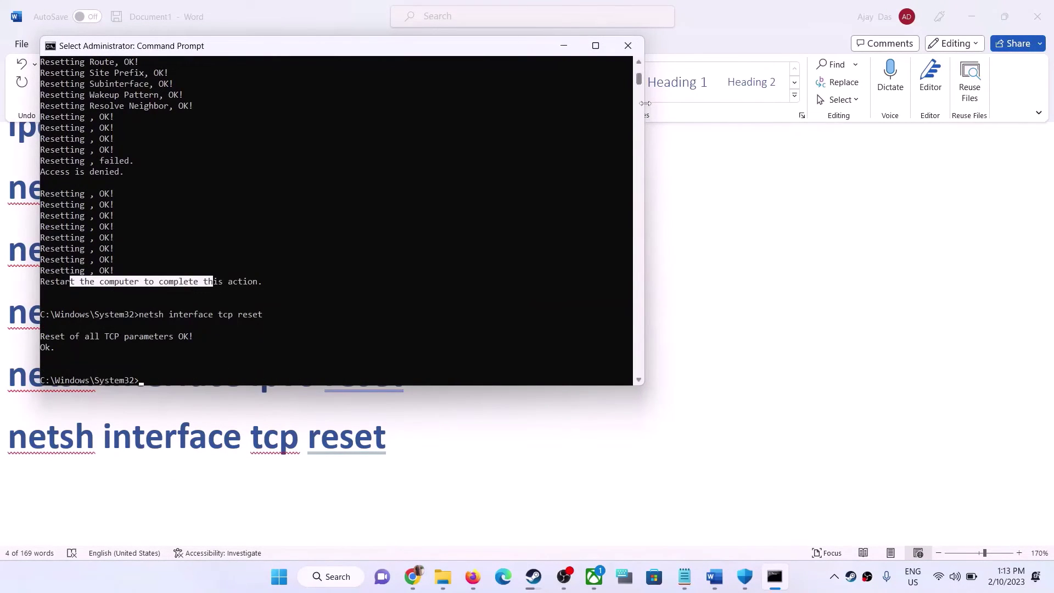
{"action": "left_click", "coordinate": [628, 46]}
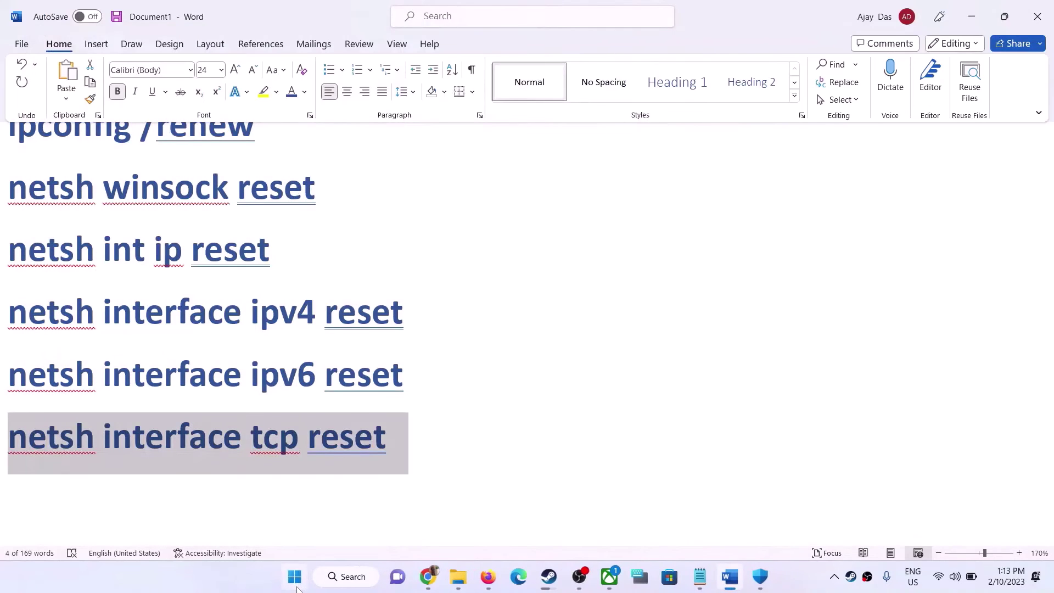
View the Restart option among the Windows power options, and return to the Word notes without restarting.
{"action": "left_click", "coordinate": [295, 576]}
{"action": "left_click", "coordinate": [697, 529]}
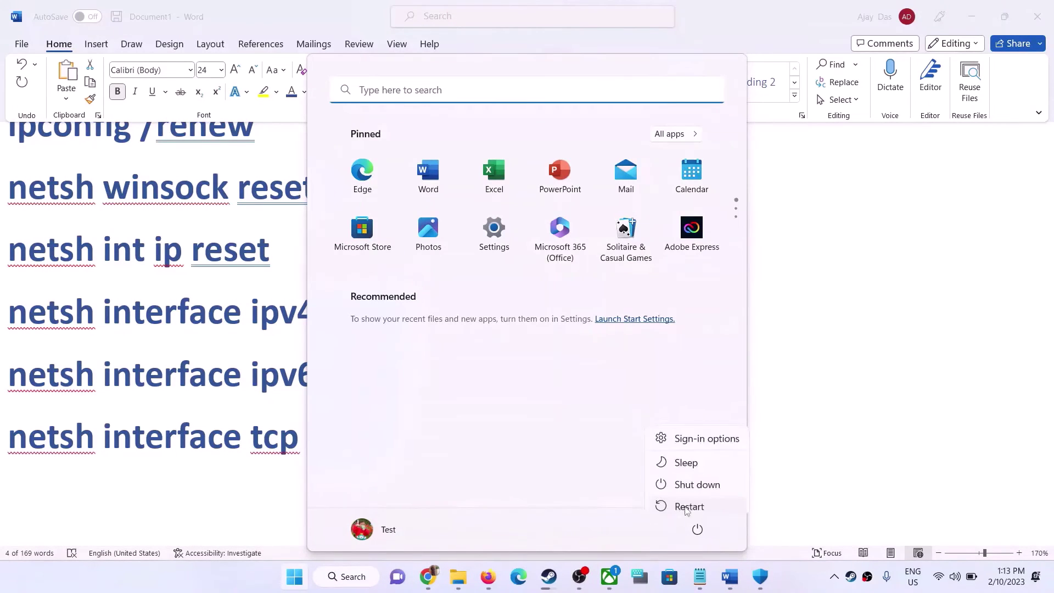
{"action": "key", "text": "Escape"}
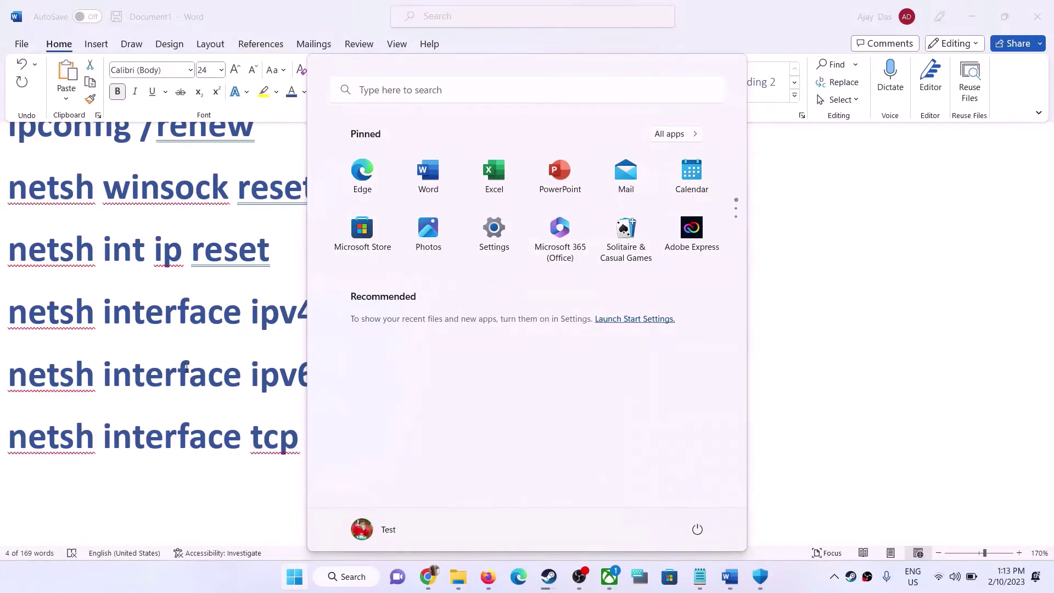
{"action": "key", "text": "Escape"}
{"action": "left_click", "coordinate": [219, 366]}
Read Step 8 "Perform Network Reset" in the notes and highlight "Make sure you have the WIFI password".
{"action": "scroll", "coordinate": [219, 366], "scroll_direction": "down", "scroll_amount": 4}
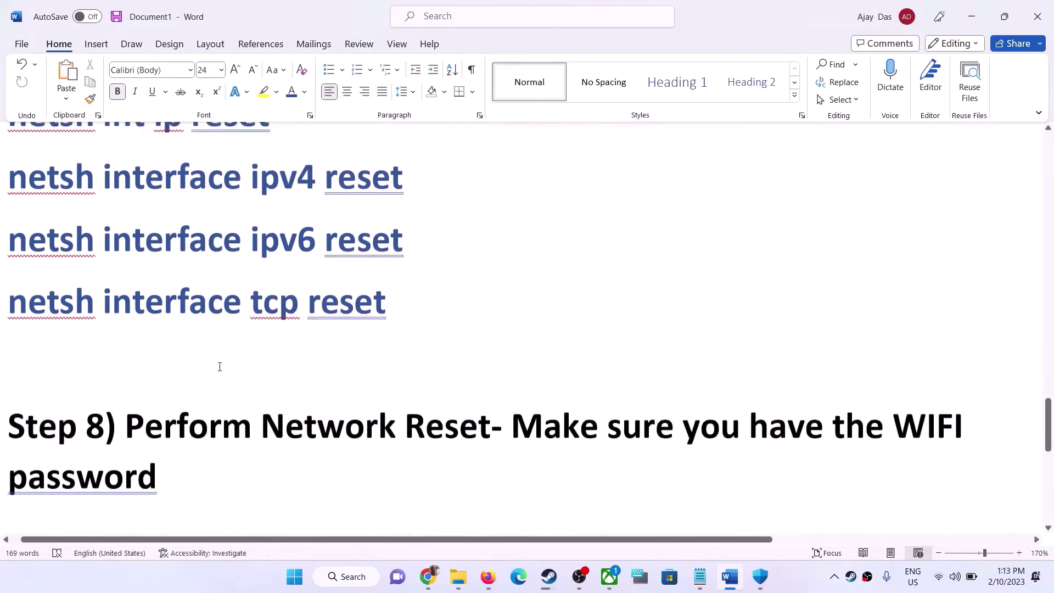
{"action": "scroll", "coordinate": [219, 366], "scroll_direction": "up", "scroll_amount": 1}
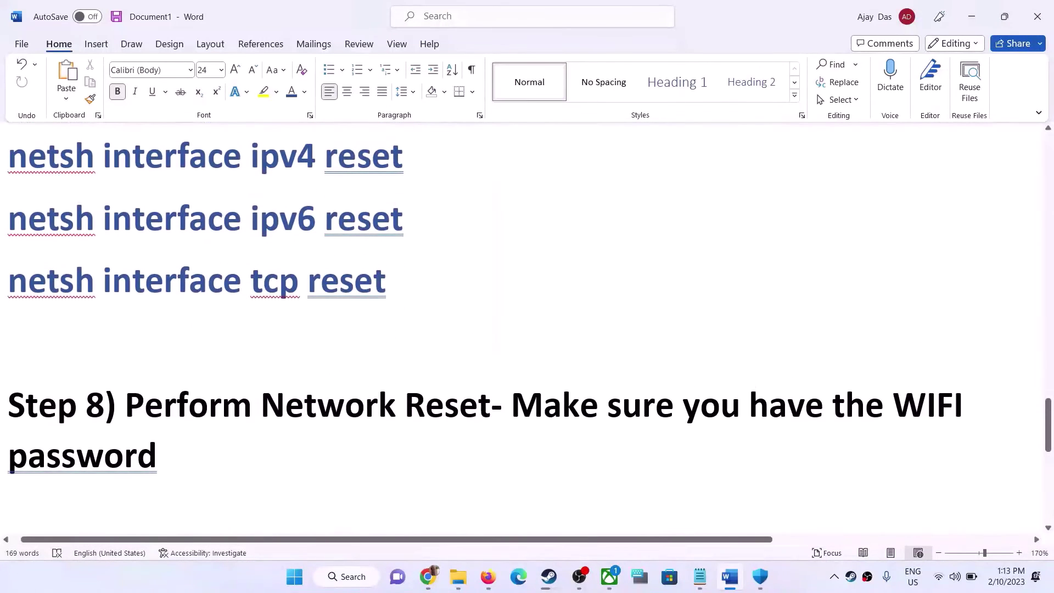
{"action": "left_click_drag", "start_coordinate": [126, 406], "coordinate": [380, 462]}
{"action": "left_click", "coordinate": [542, 410]}
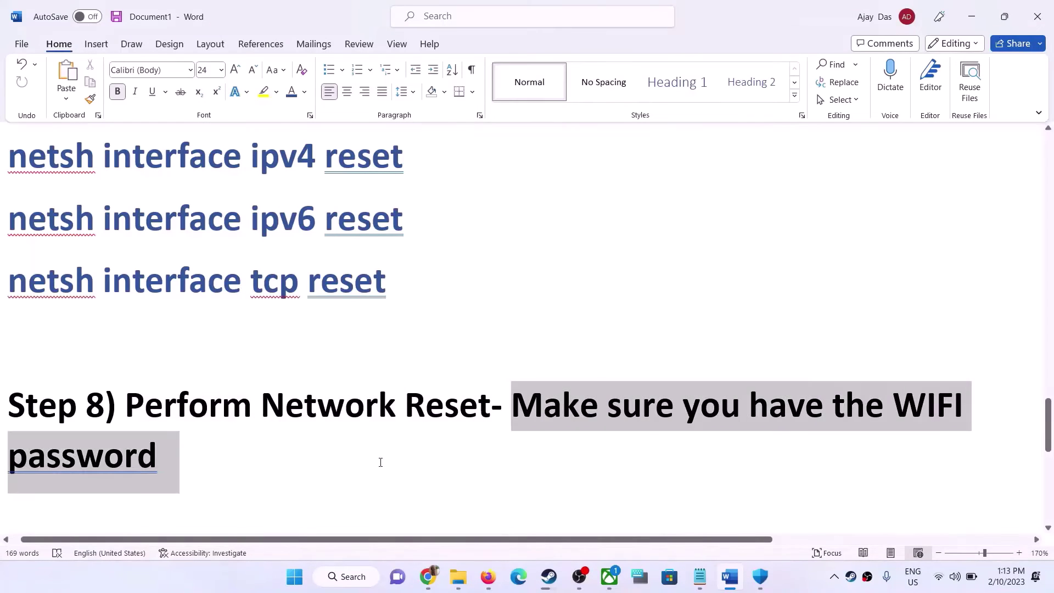
{"action": "left_click_drag", "start_coordinate": [188, 471], "coordinate": [161, 464]}
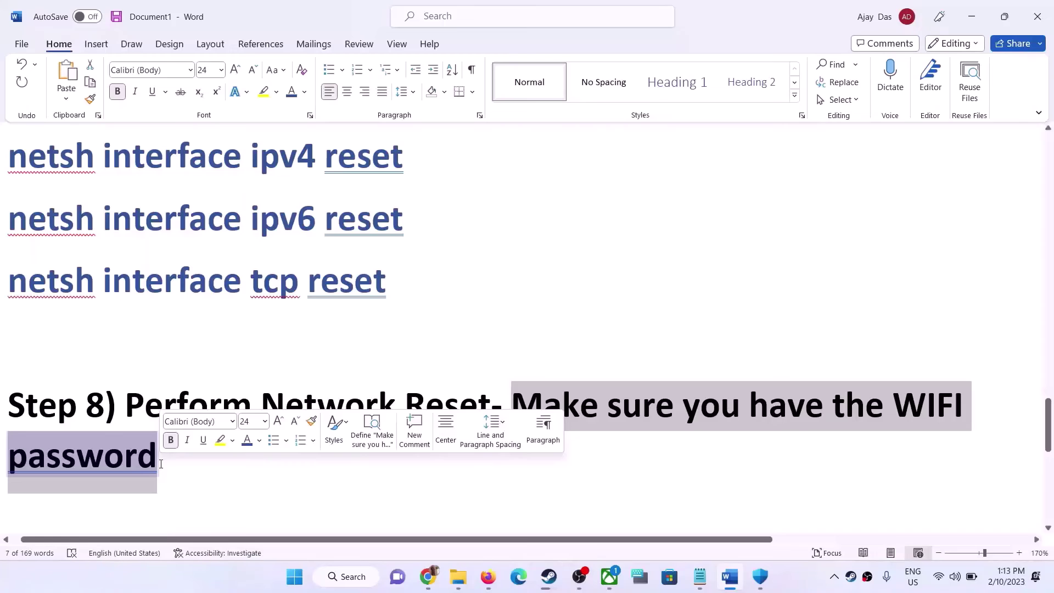
{"action": "left_click", "coordinate": [196, 396]}
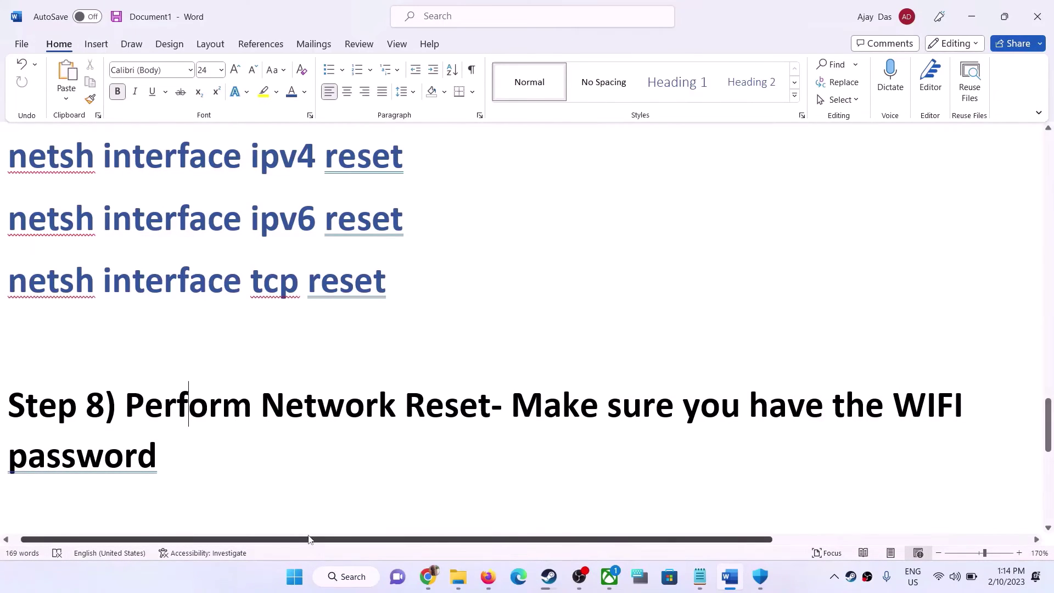
Bring up the Network reset confirmation from the advanced network settings in Windows Settings, and decline the reset.
{"action": "key", "text": "super+i"}
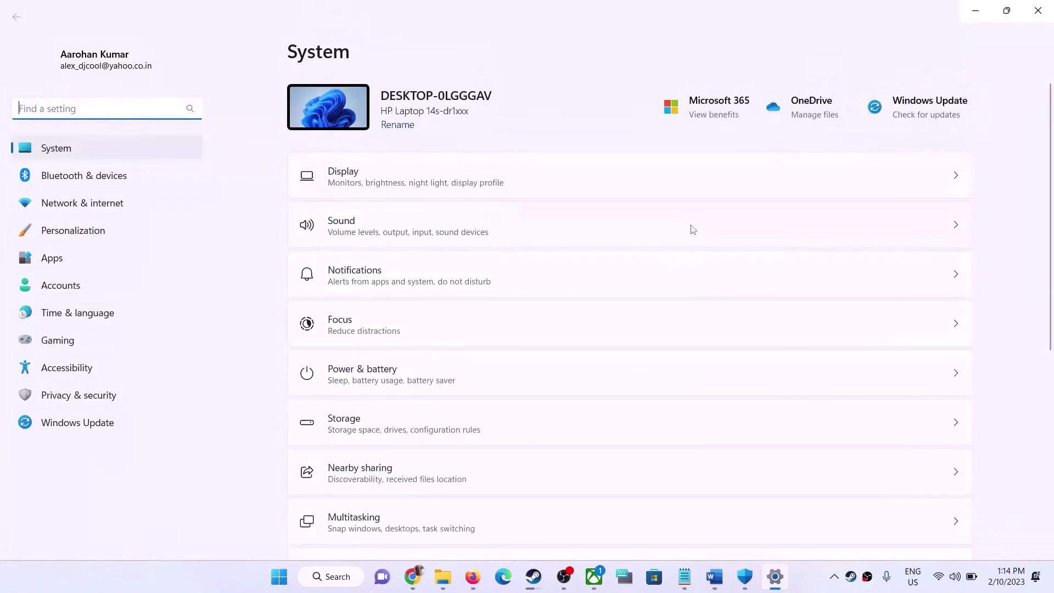
{"action": "left_click", "coordinate": [104, 204]}
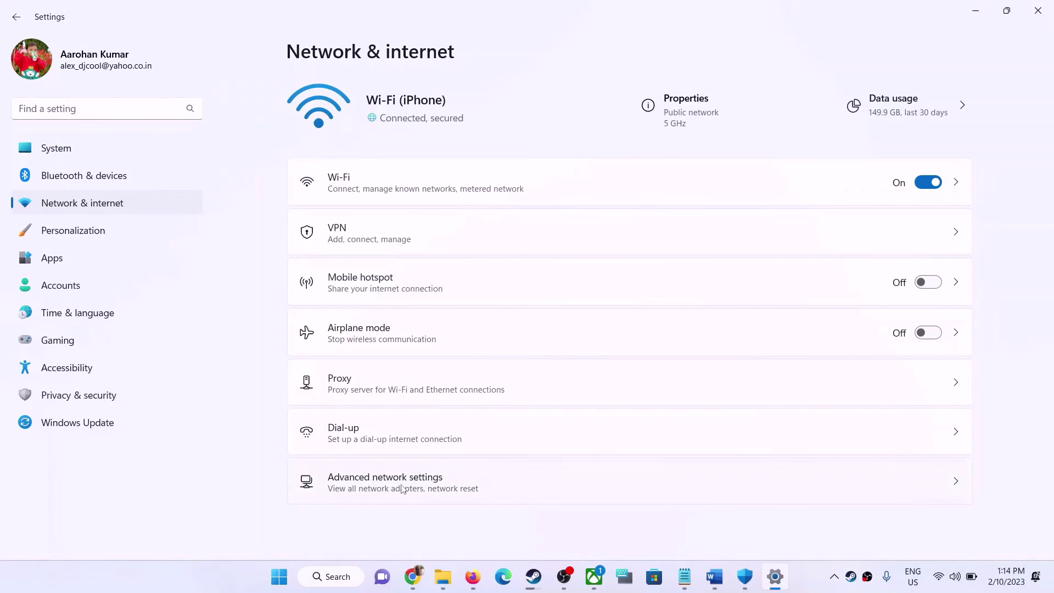
{"action": "left_click", "coordinate": [402, 489]}
{"action": "scroll", "coordinate": [430, 428], "scroll_direction": "down", "scroll_amount": 1}
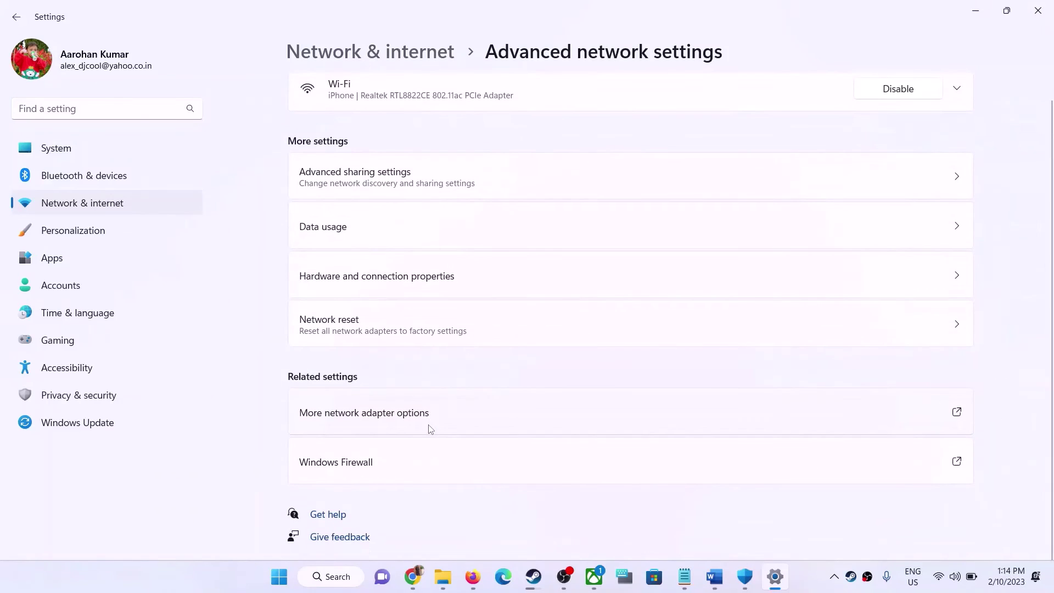
{"action": "left_click", "coordinate": [349, 326]}
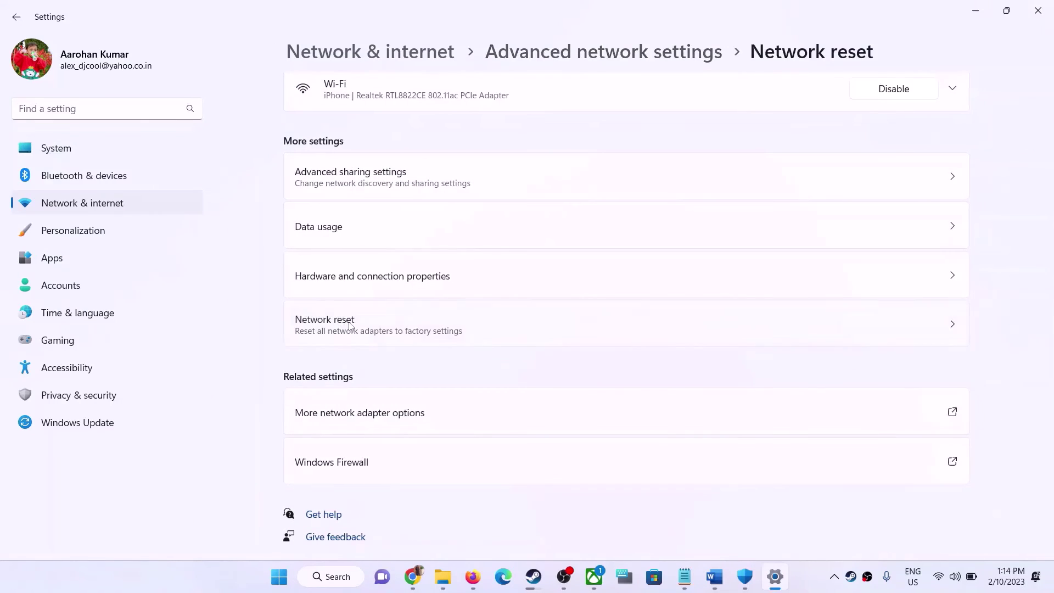
{"action": "left_click", "coordinate": [910, 171]}
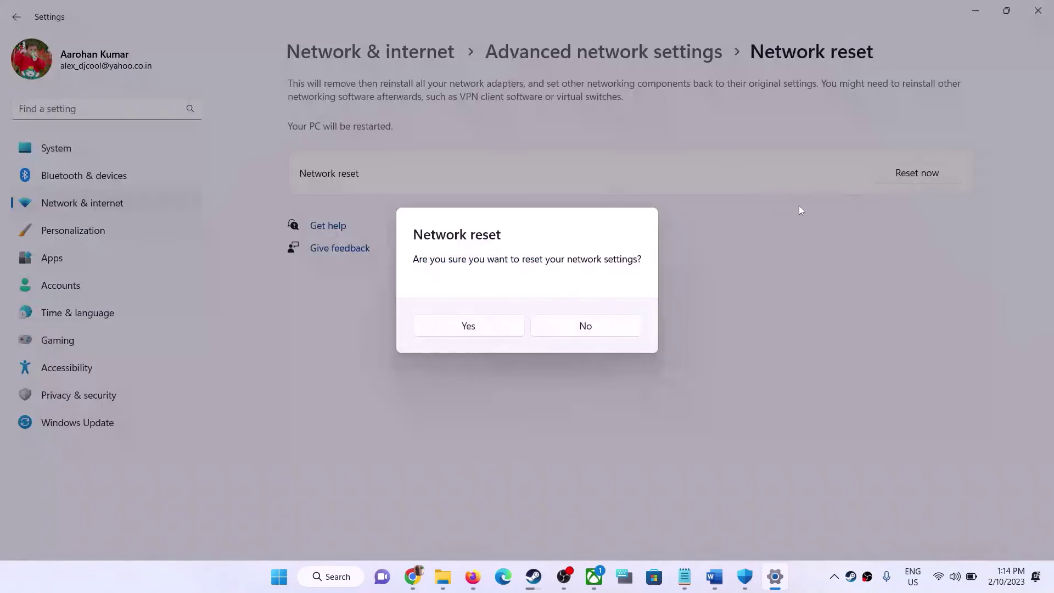
{"action": "left_click", "coordinate": [568, 333]}
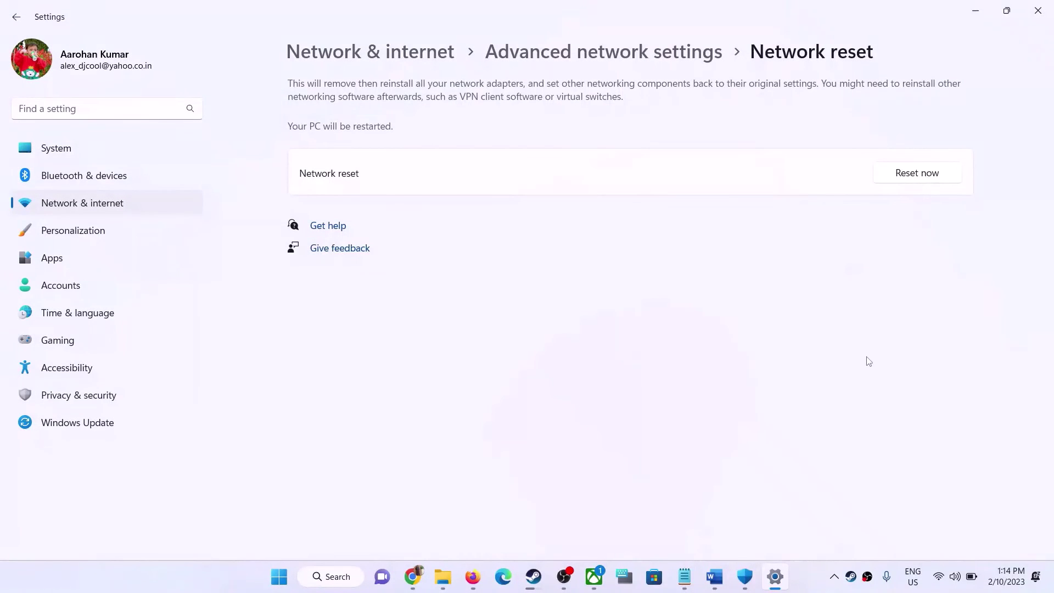
View the list of available Wi-Fi networks, and close Windows Settings to return to the Word notes.
{"action": "left_click", "coordinate": [939, 574]}
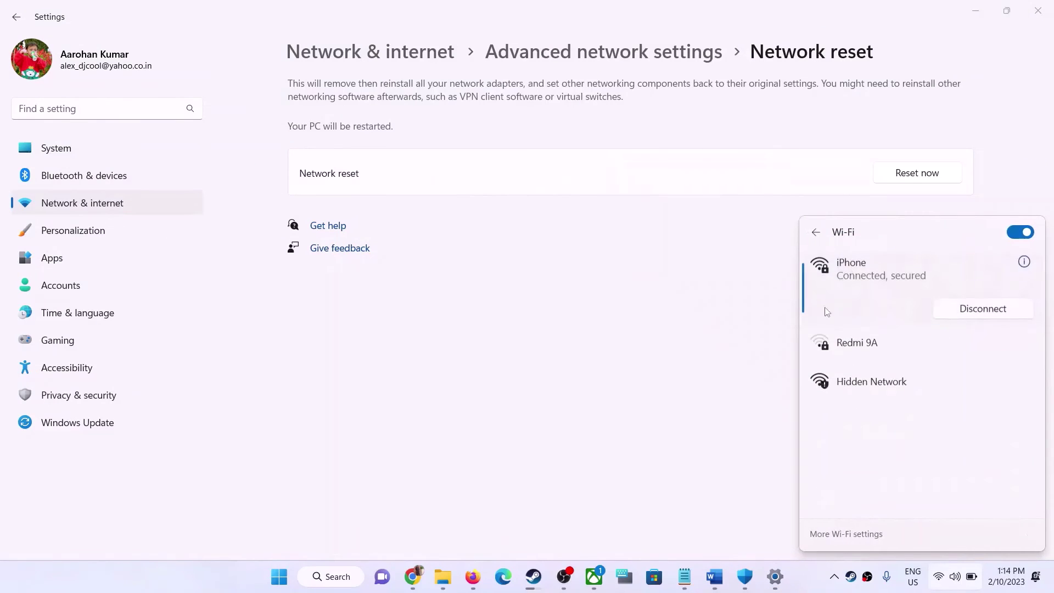
{"action": "left_click", "coordinate": [736, 341]}
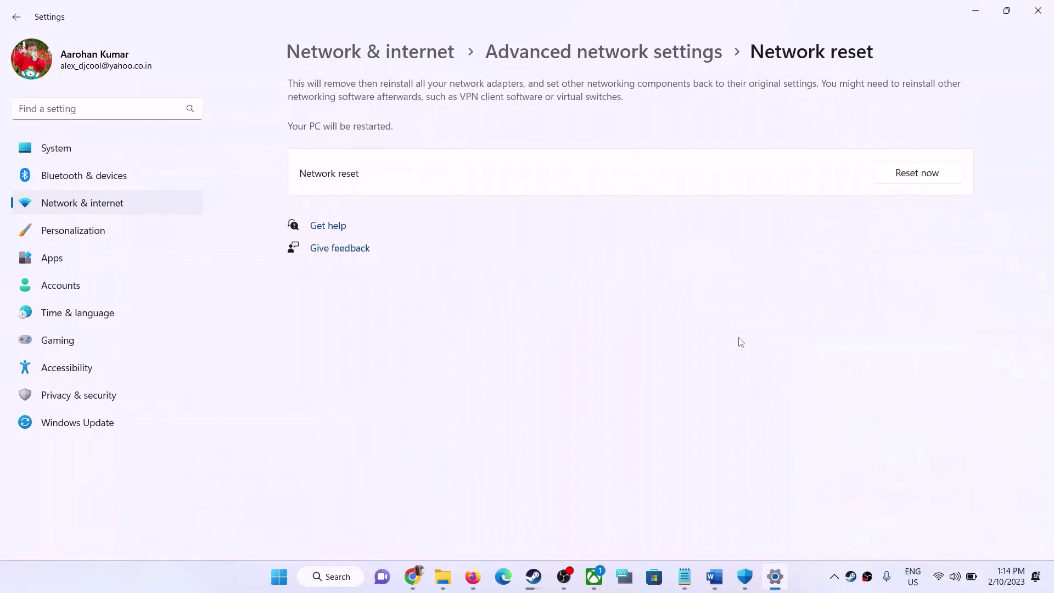
{"action": "left_click", "coordinate": [1037, 10]}
Highlight "Switch to a different network" under Step 9 of the notes, and view the Wi-Fi networks available for switching.
{"action": "scroll", "coordinate": [396, 328], "scroll_direction": "down", "scroll_amount": 3}
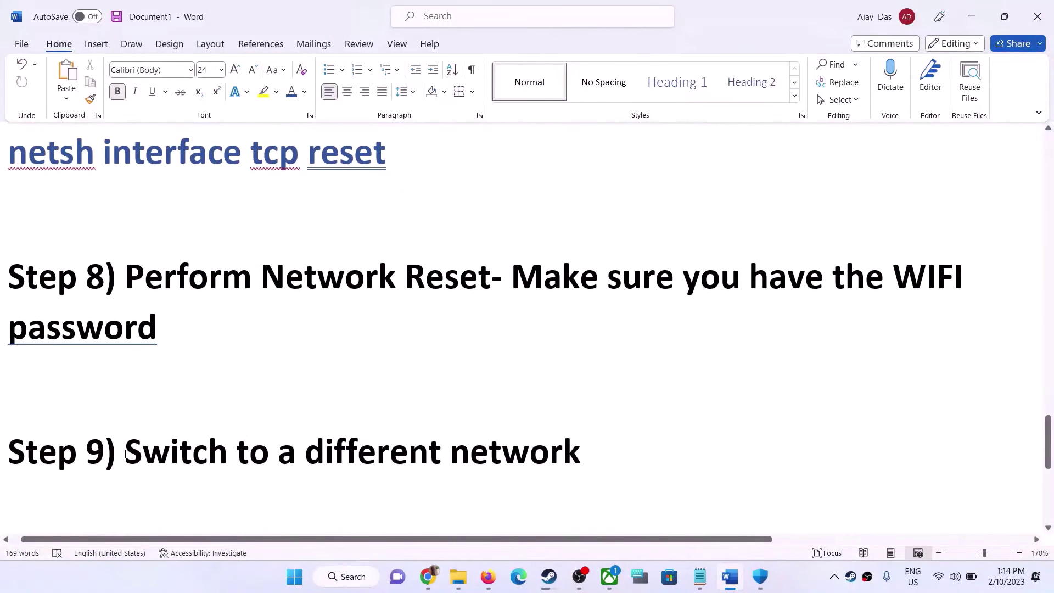
{"action": "left_click_drag", "start_coordinate": [164, 446], "coordinate": [581, 452]}
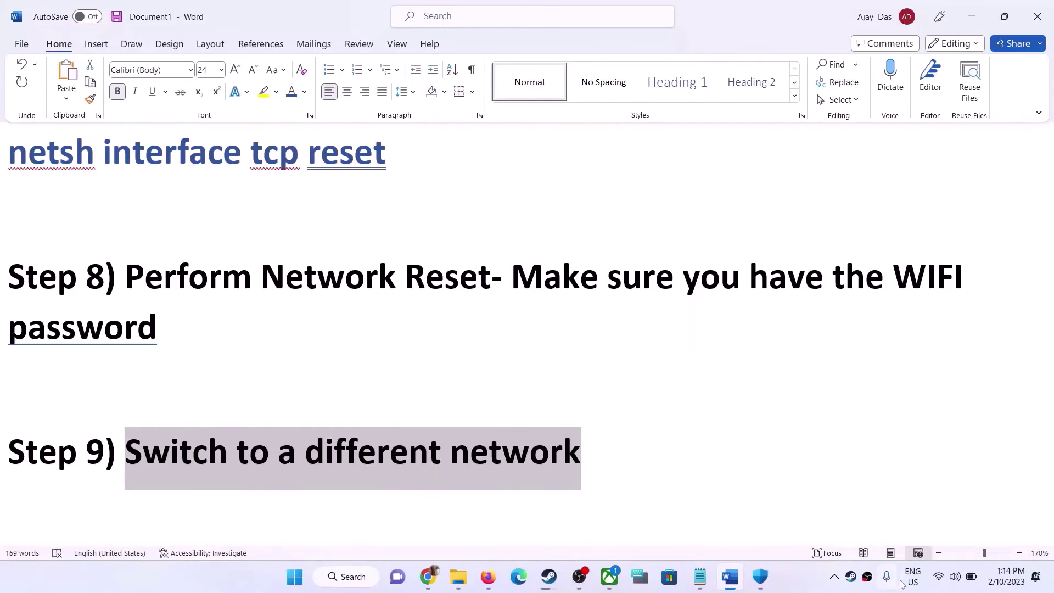
{"action": "left_click", "coordinate": [951, 581]}
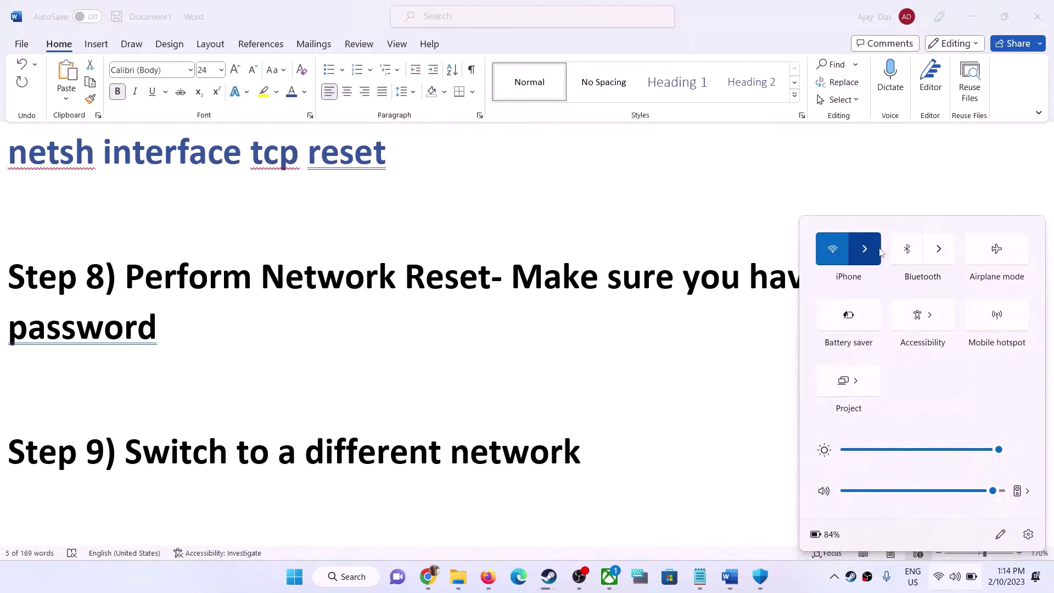
{"action": "left_click", "coordinate": [865, 249]}
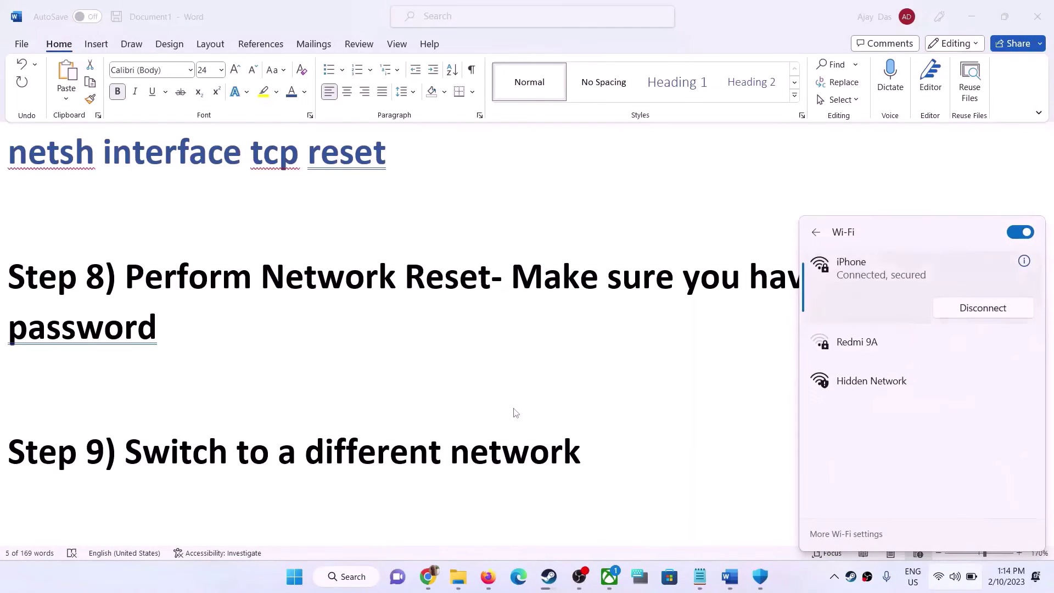
{"action": "left_click", "coordinate": [514, 412]}
Highlight "Use Ethernet connection" under Step 10 of the notes.
{"action": "scroll", "coordinate": [514, 411], "scroll_direction": "down", "scroll_amount": 4}
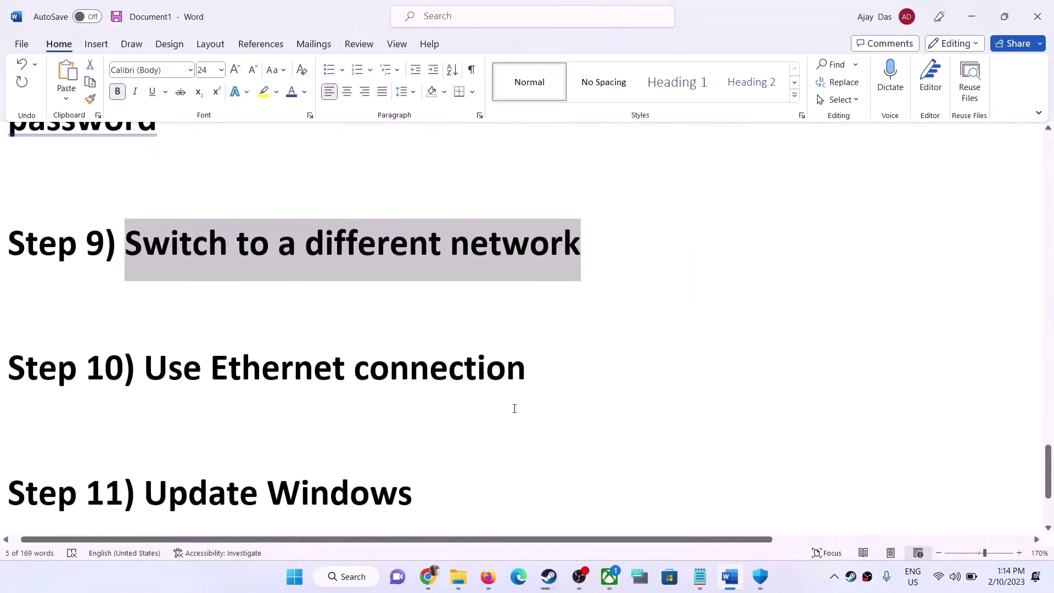
{"action": "scroll", "coordinate": [514, 408], "scroll_direction": "up", "scroll_amount": 1}
{"action": "scroll", "coordinate": [514, 409], "scroll_direction": "up", "scroll_amount": 1}
{"action": "left_click_drag", "start_coordinate": [182, 461], "coordinate": [525, 463]}
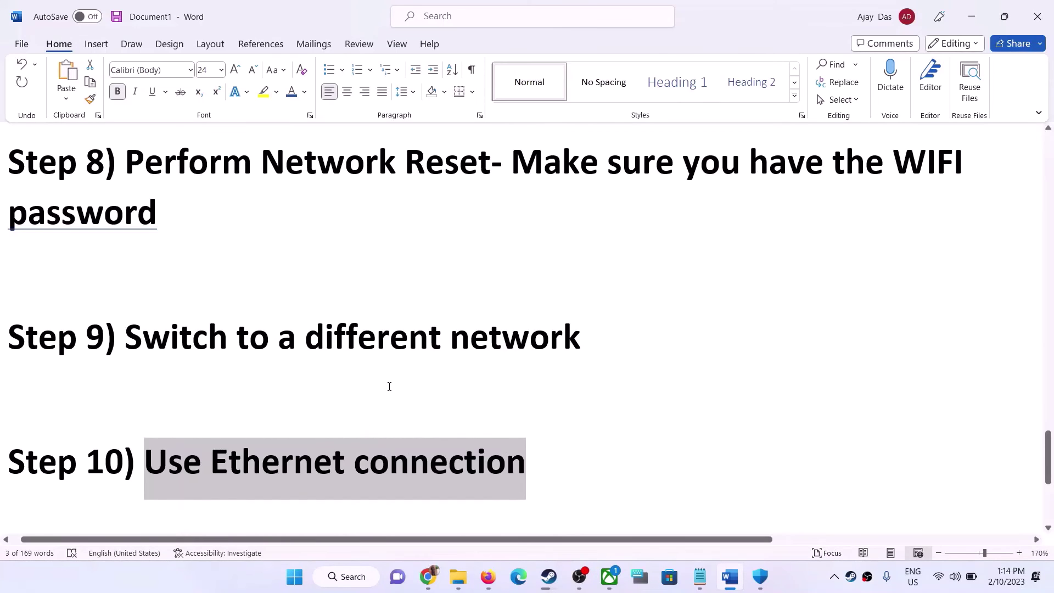
Highlight "Update Windows" under Step 11 of the notes.
{"action": "scroll", "coordinate": [344, 387], "scroll_direction": "down", "scroll_amount": 2}
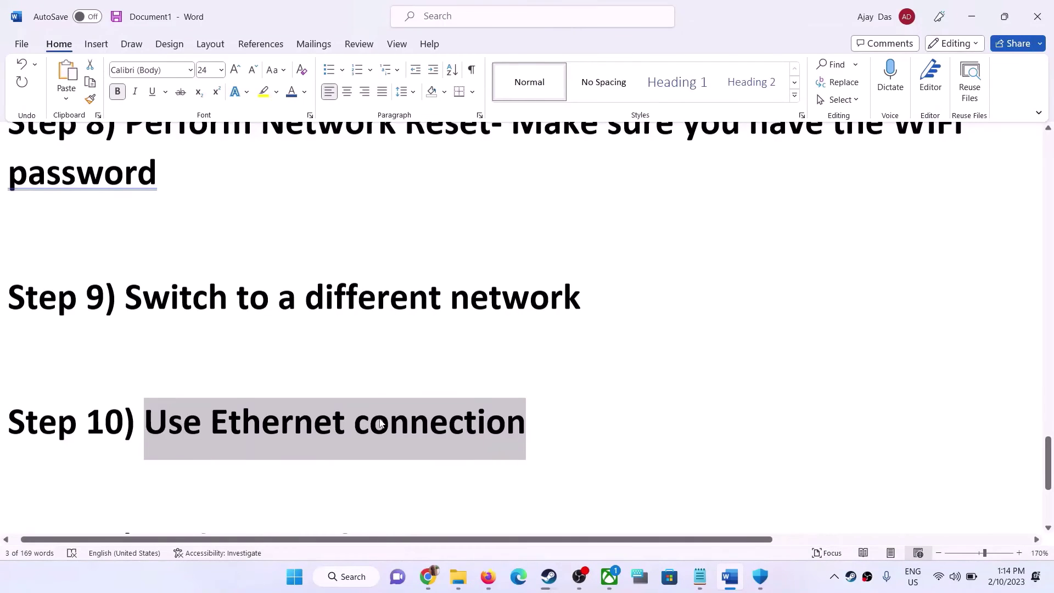
{"action": "scroll", "coordinate": [379, 418], "scroll_direction": "down", "scroll_amount": 5}
{"action": "scroll", "coordinate": [275, 419], "scroll_direction": "up", "scroll_amount": 1}
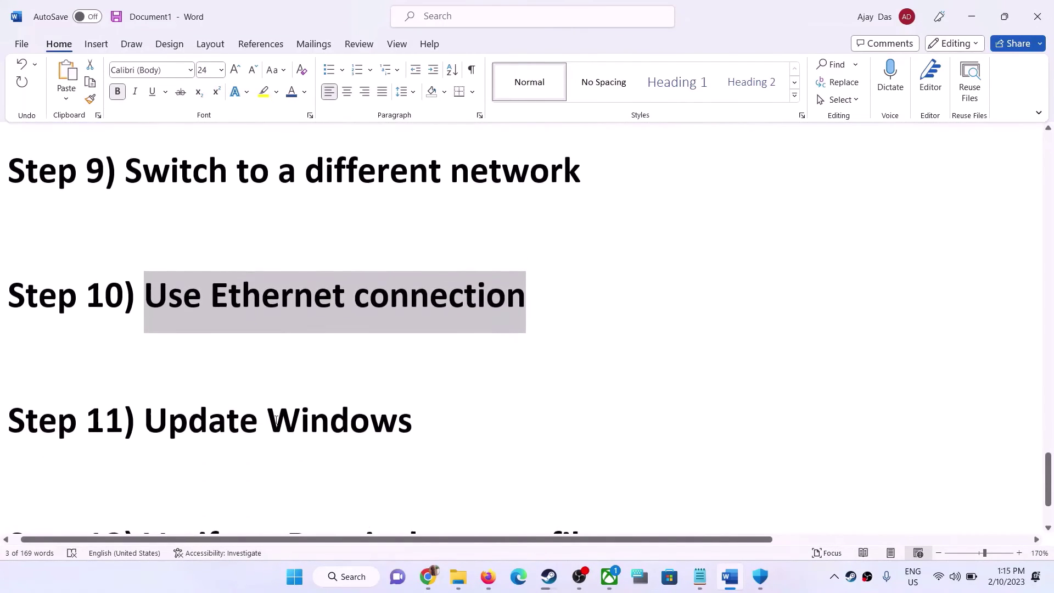
{"action": "left_click_drag", "start_coordinate": [250, 408], "coordinate": [399, 415]}
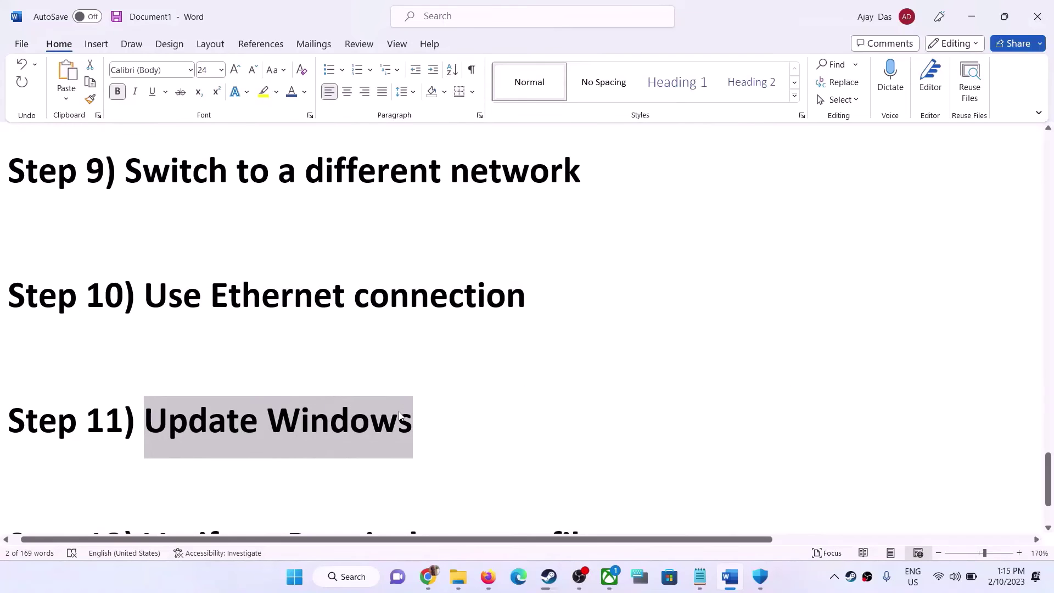
Start a check for Windows updates in Windows Settings, and minimize Settings to return to the Word notes.
{"action": "key", "text": "super+i"}
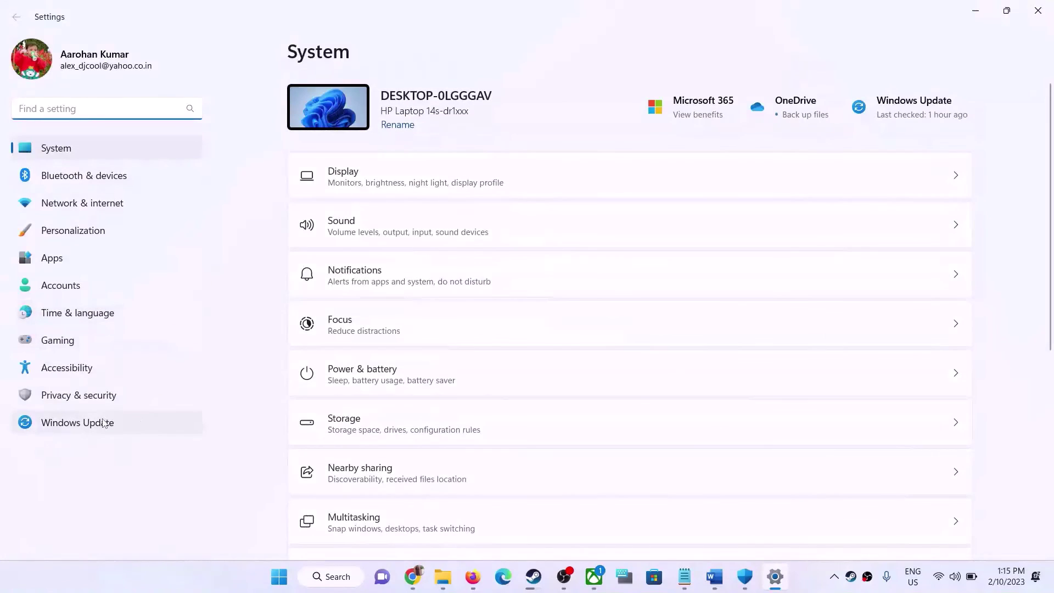
{"action": "left_click", "coordinate": [104, 422]}
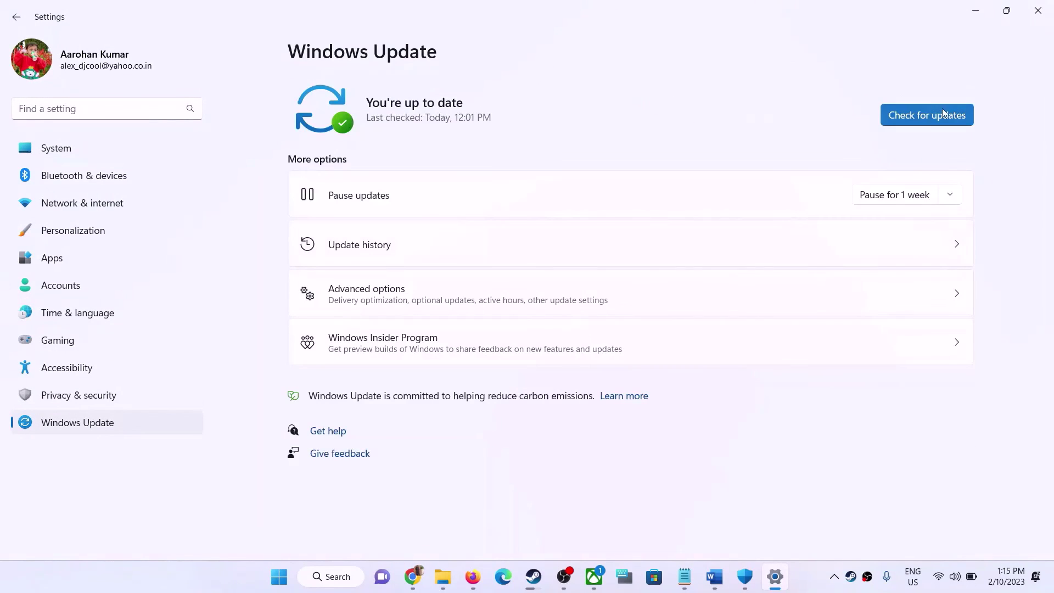
{"action": "left_click", "coordinate": [926, 122]}
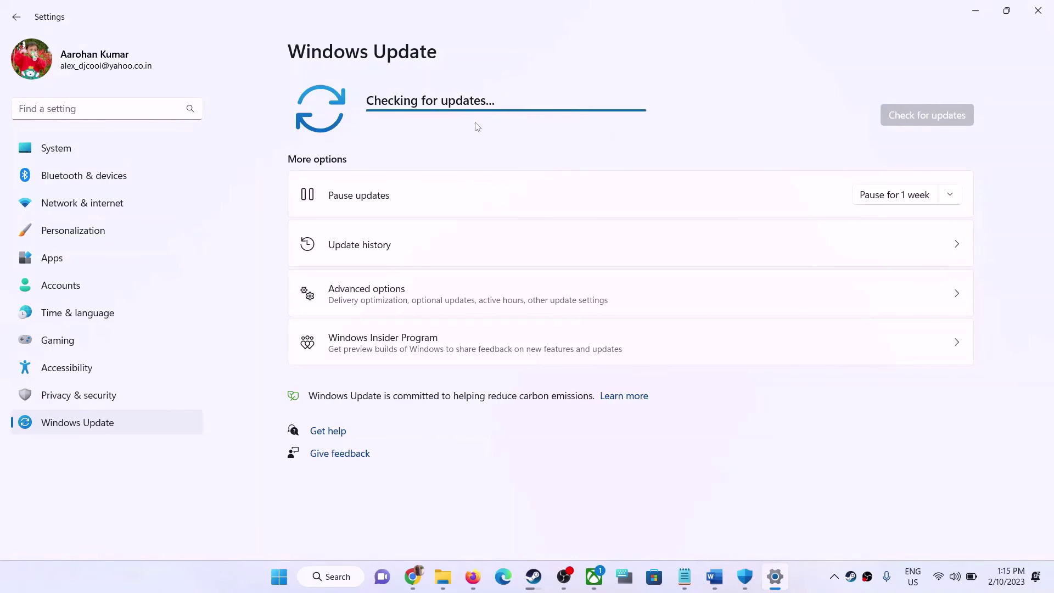
{"action": "left_click", "coordinate": [975, 10]}
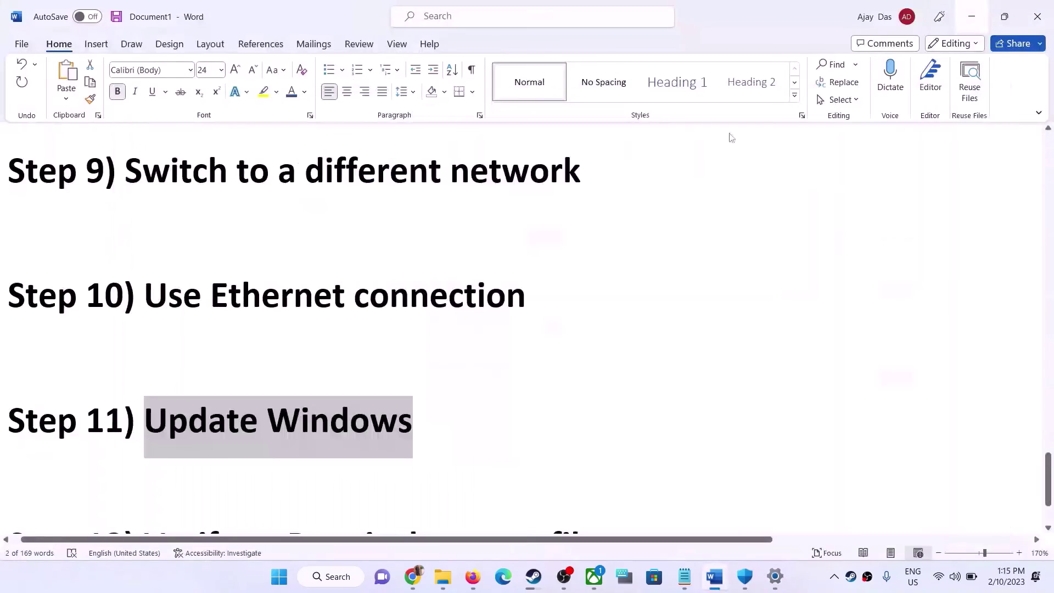
Read Step 12 "Verify or Repair the game files" in the notes.
{"action": "scroll", "coordinate": [448, 313], "scroll_direction": "down", "scroll_amount": 1}
{"action": "scroll", "coordinate": [447, 313], "scroll_direction": "down", "scroll_amount": 2}
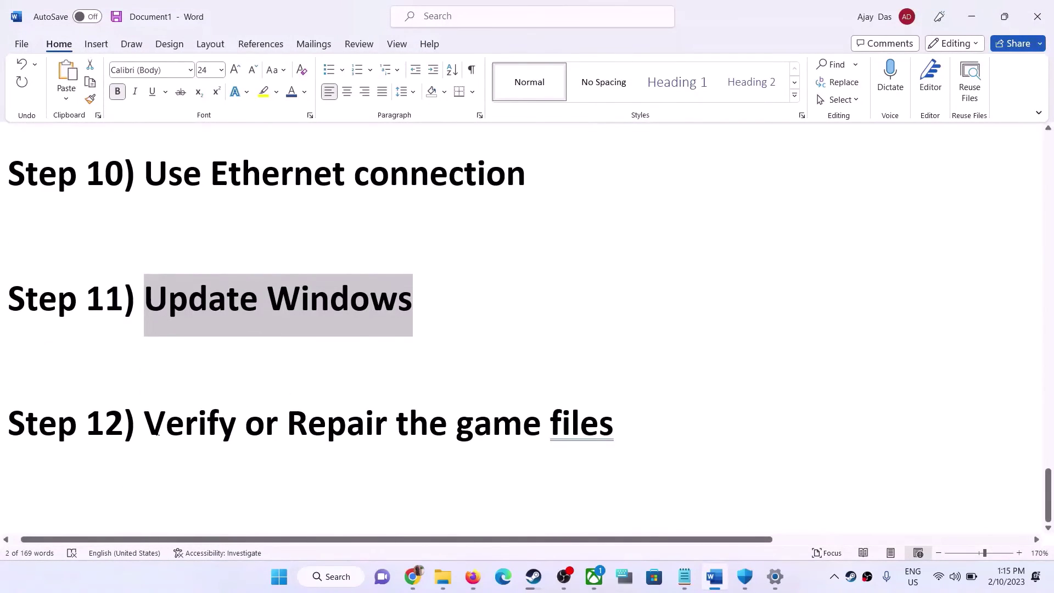
{"action": "left_click_drag", "start_coordinate": [158, 434], "coordinate": [16, 359]}
{"action": "left_click", "coordinate": [523, 426]}
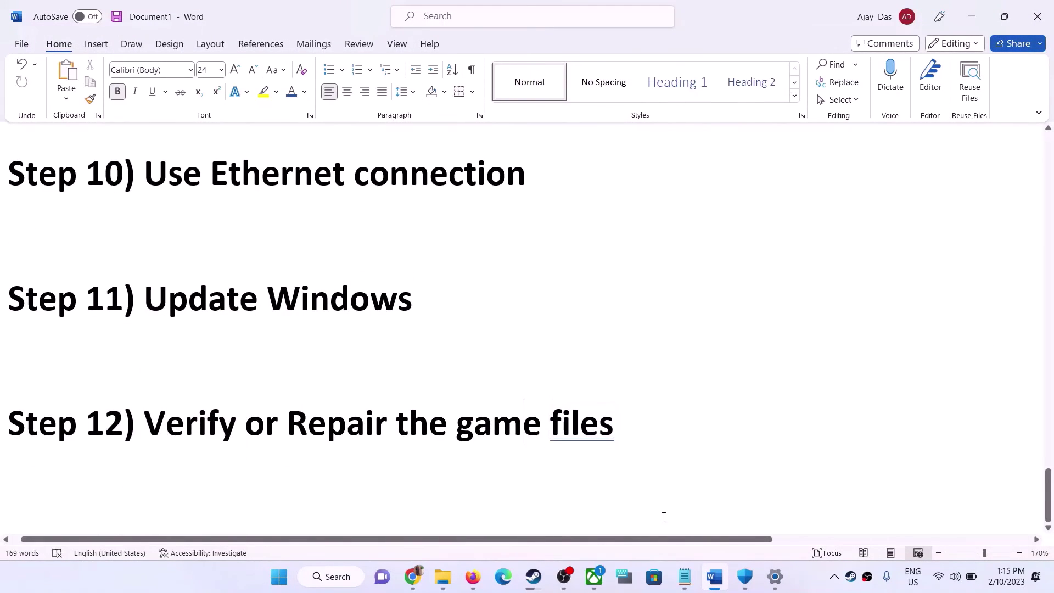
Switch to the Xbox app, view the file management options for the installed game Hello Neighbor 2, and close them.
{"action": "left_click", "coordinate": [594, 576]}
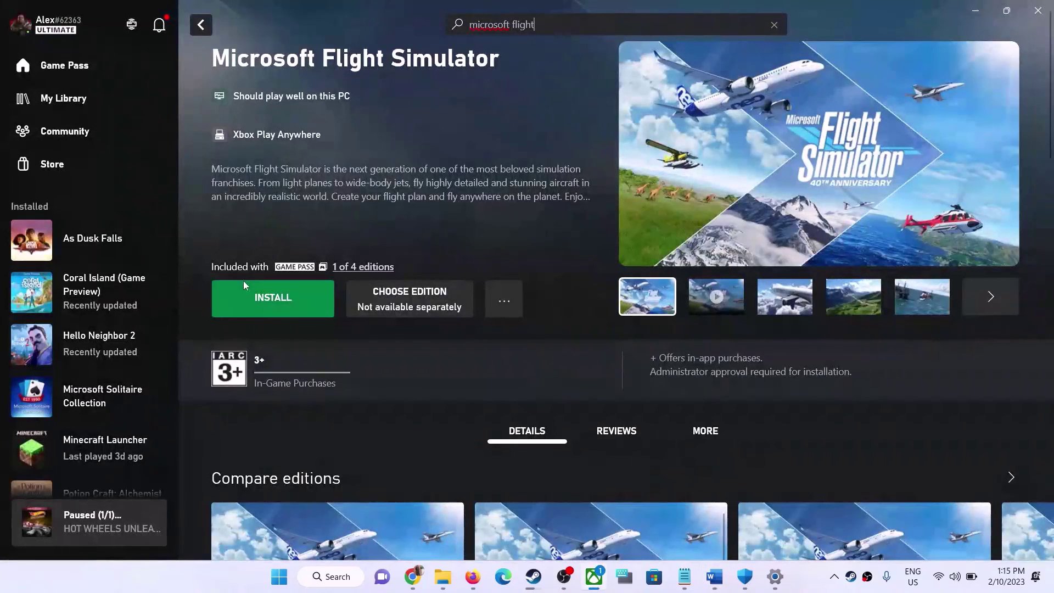
{"action": "right_click", "coordinate": [102, 340]}
{"action": "left_click", "coordinate": [60, 446]}
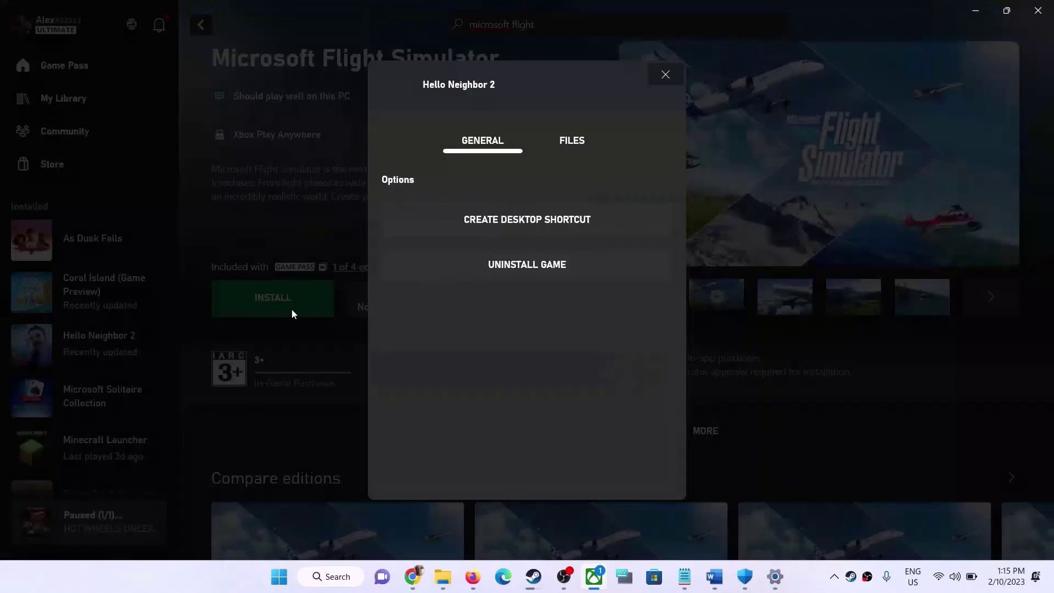
{"action": "left_click", "coordinate": [573, 138]}
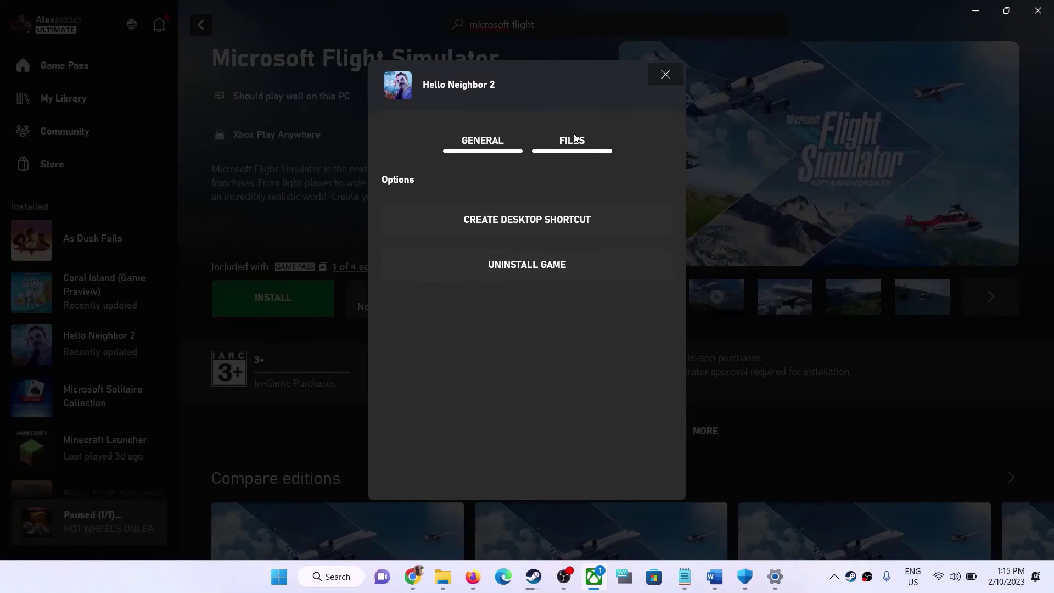
{"action": "left_click", "coordinate": [680, 74]}
Switch to Steam, view the local file verification option in the Fall Guys properties, and close the properties without verifying.
{"action": "left_click", "coordinate": [531, 576]}
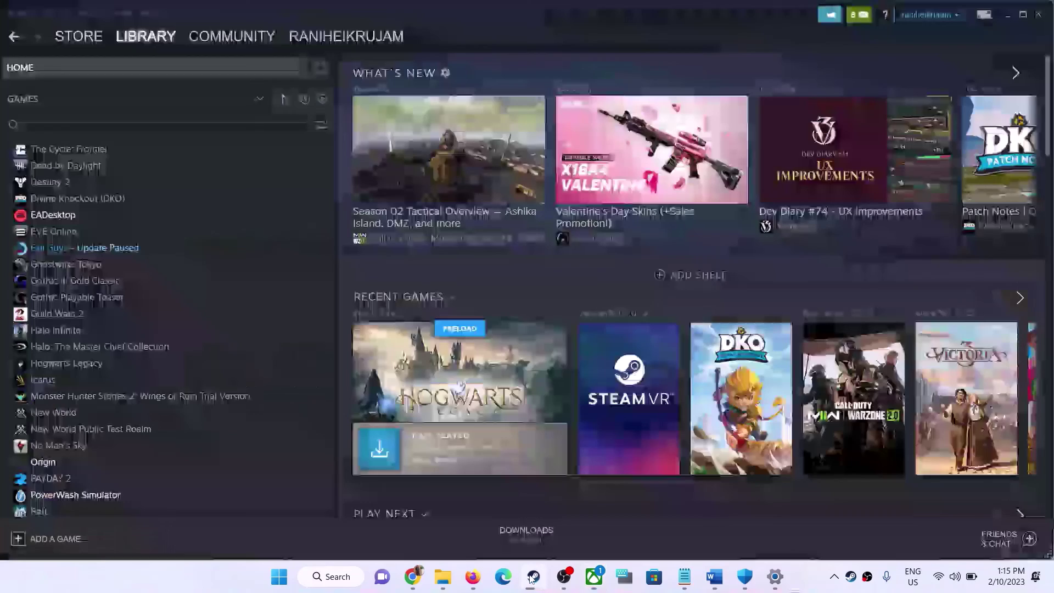
{"action": "right_click", "coordinate": [88, 247]}
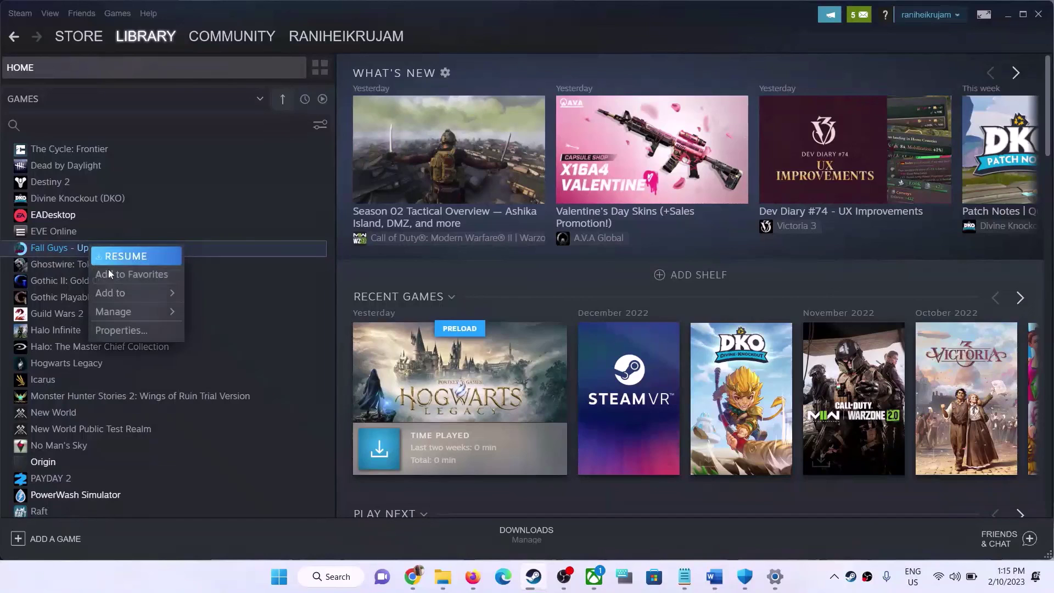
{"action": "left_click", "coordinate": [124, 329]}
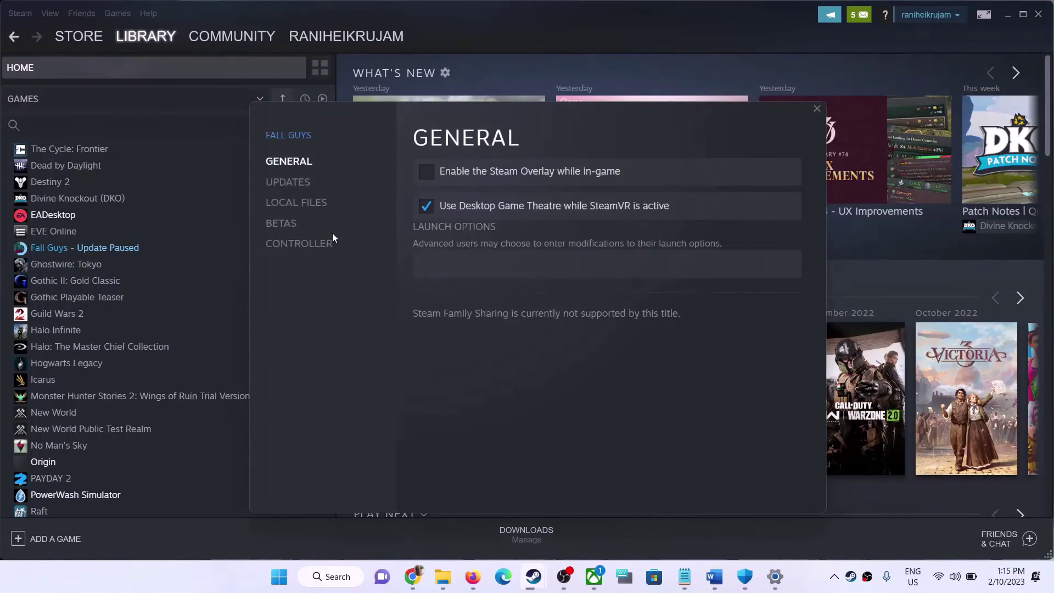
{"action": "left_click", "coordinate": [306, 211]}
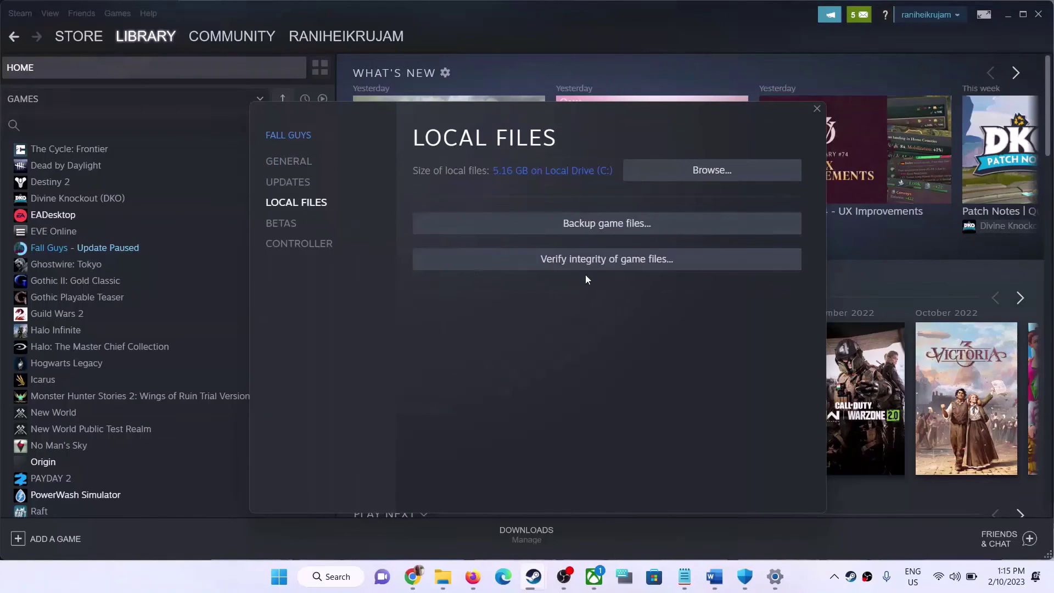
{"action": "left_click", "coordinate": [817, 108]}
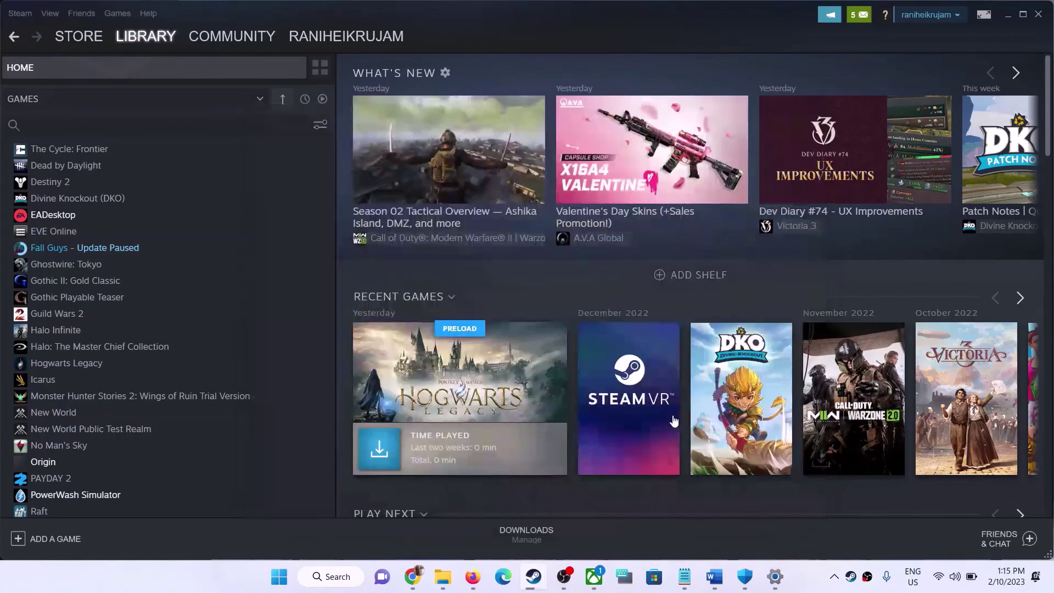
Switch back to Windows Settings to review the Windows Update check.
{"action": "left_click", "coordinate": [774, 577]}
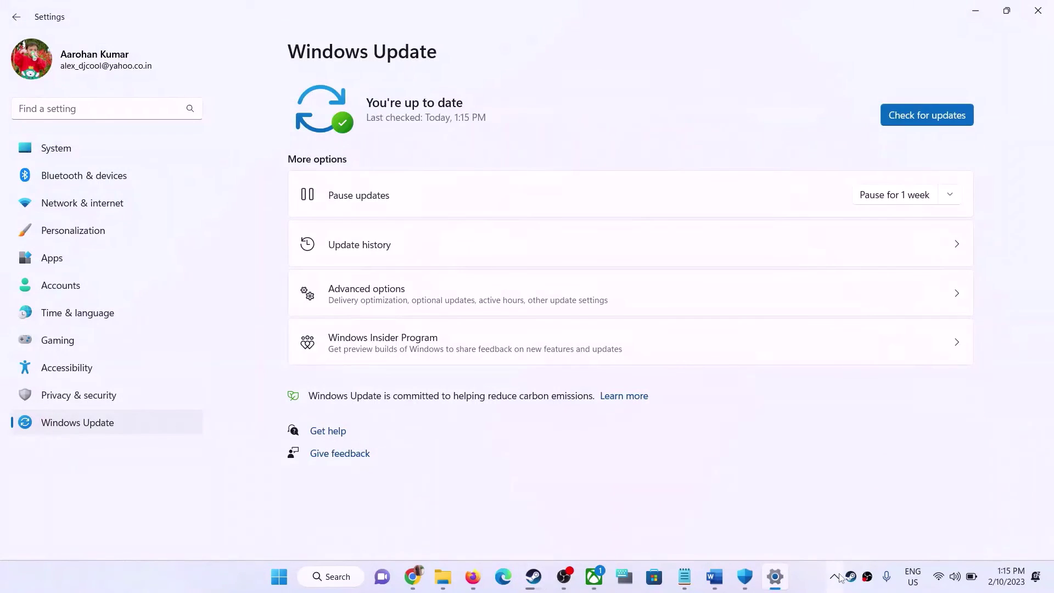